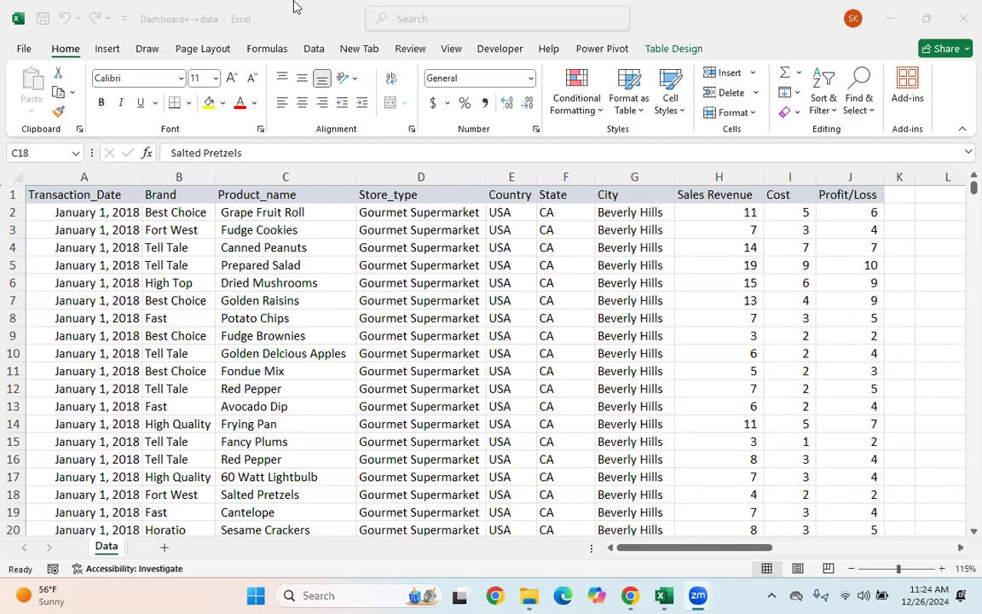
Review the table's header fields from Transaction_Date, Brand and Product_name across to Store_type, Country and State
left_click(81, 200)
left_click(174, 196)
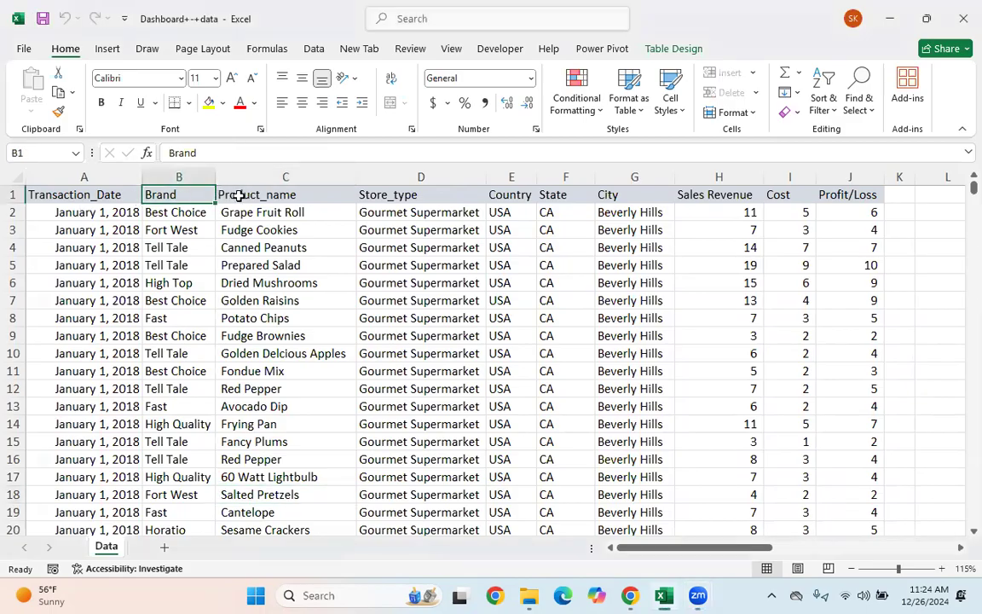
left_click(224, 195)
left_click(386, 197)
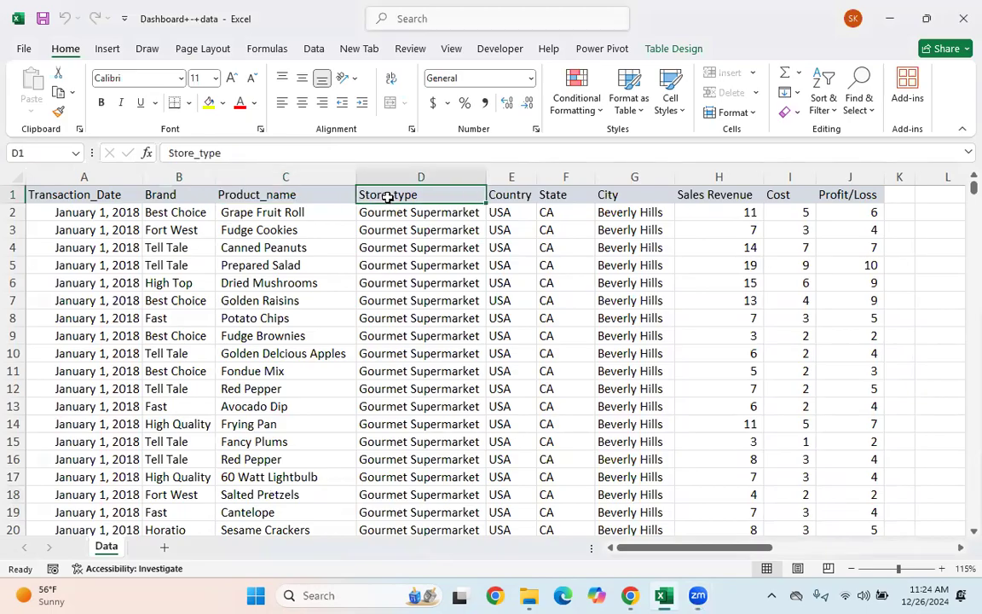
left_click(510, 196)
left_click(576, 200)
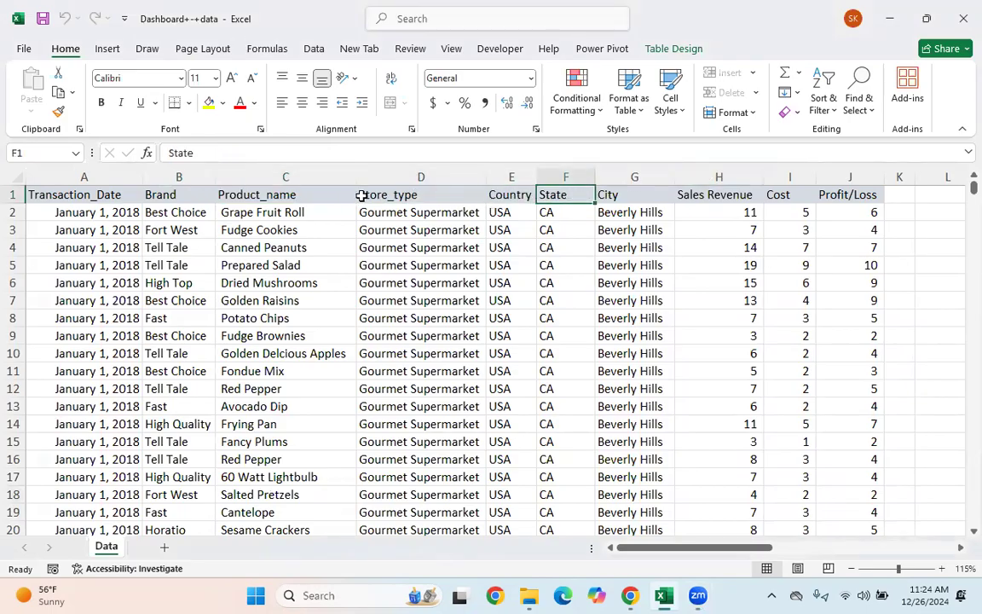
left_click(260, 198)
left_click(160, 195)
Compare individual entries in the Brand column with their values in the Sales Revenue column
left_click_drag(162, 213, 158, 521)
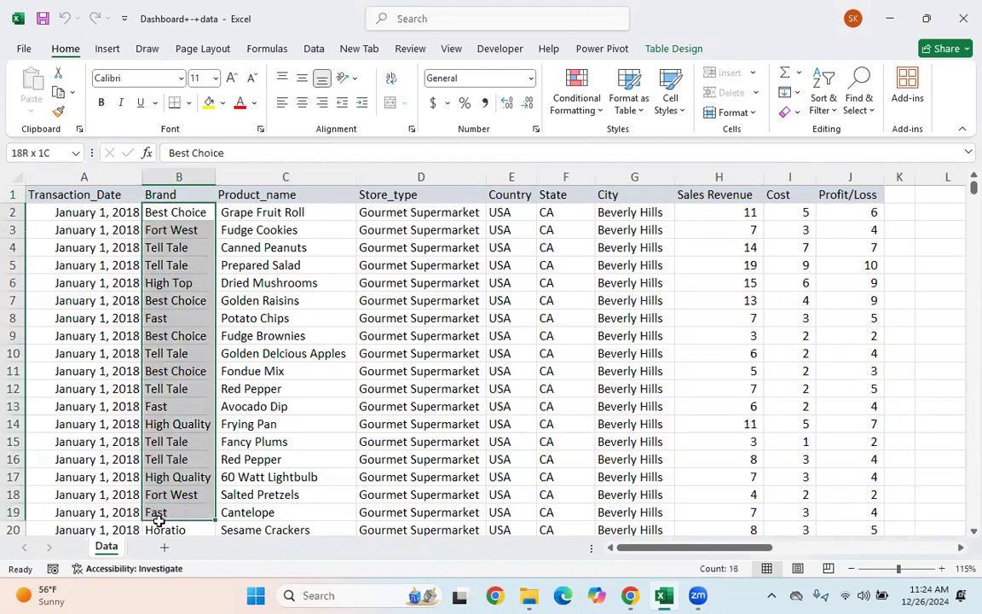
left_click(167, 300)
left_click(192, 212)
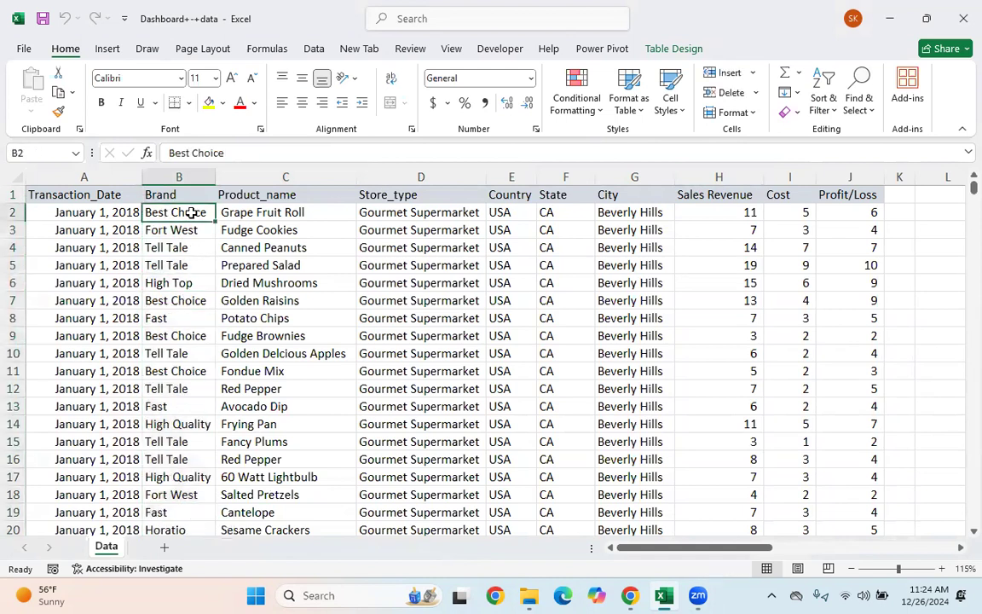
left_click(720, 214)
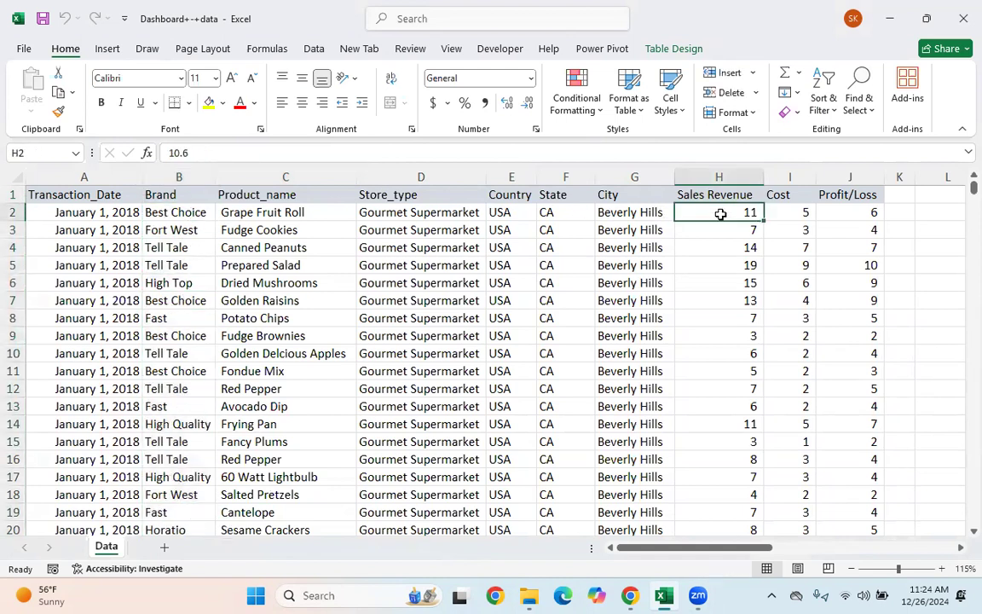
left_click(183, 229)
left_click(720, 230)
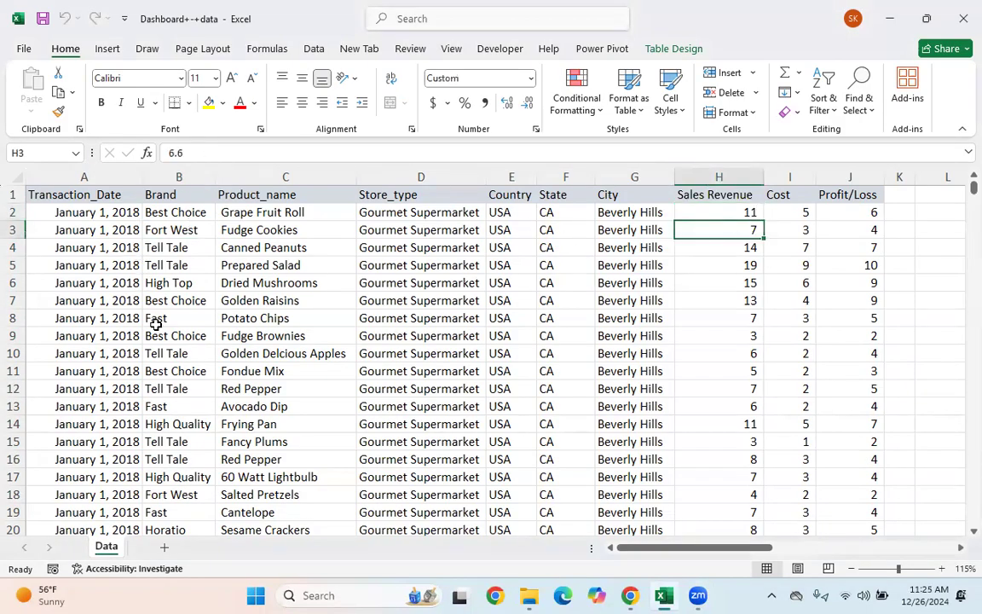
left_click(158, 299)
left_click(739, 282)
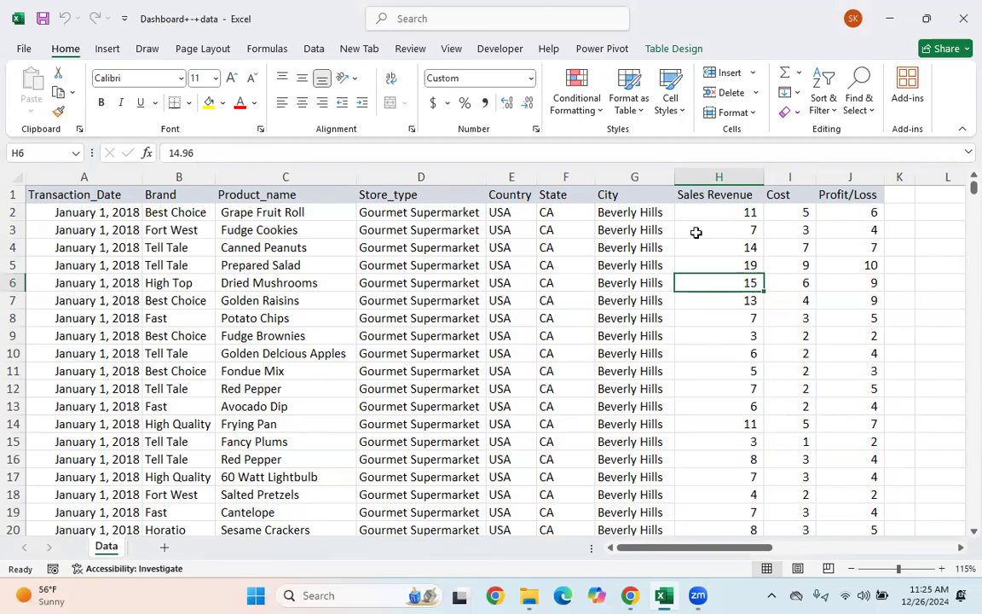
Examine the Country values down the sheet and the full span of the table's columns
left_click_drag(499, 213, 510, 477)
scroll(541, 439, "down", 20)
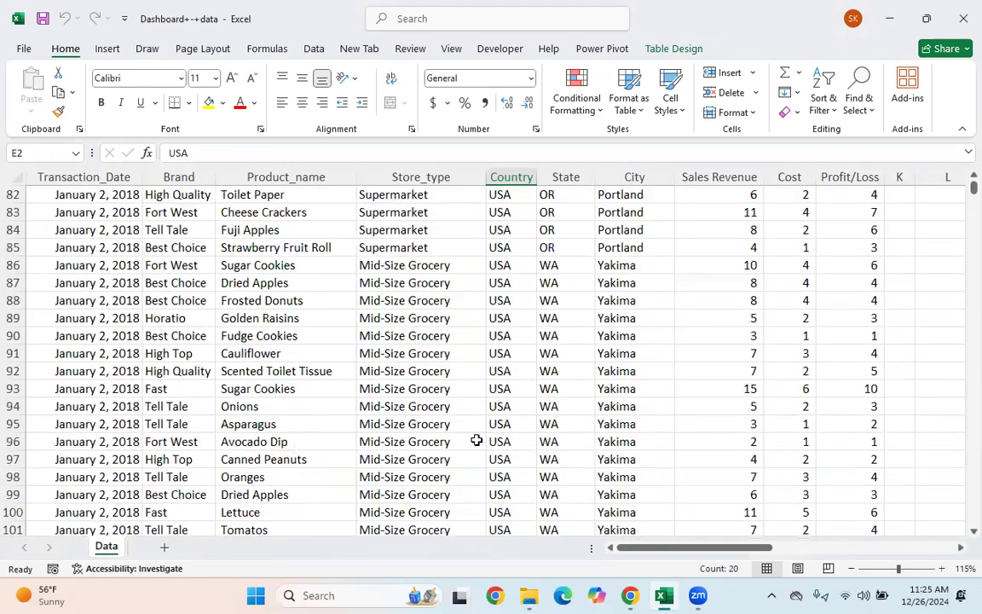
scroll(570, 232, "up", 20)
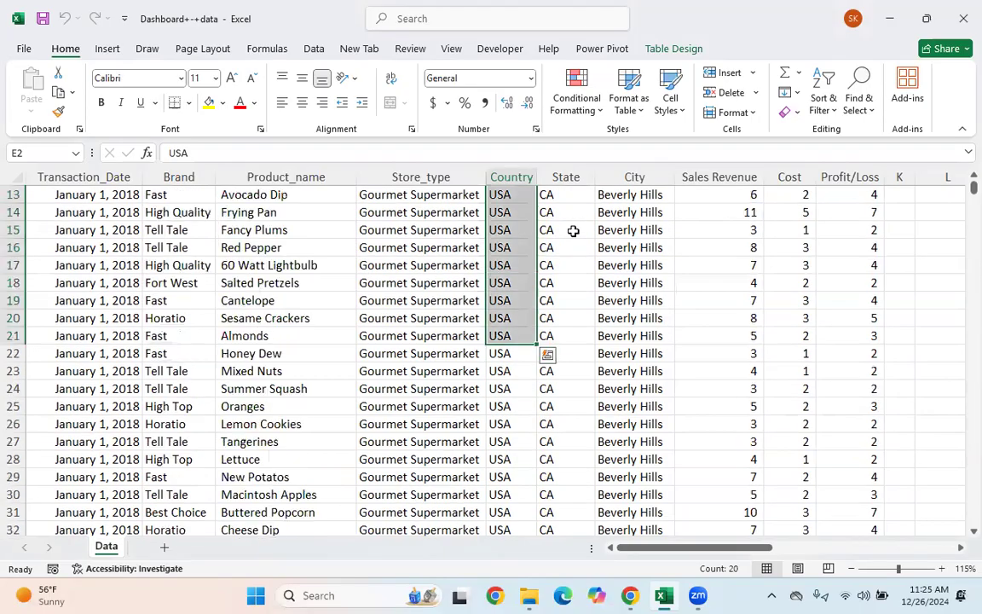
scroll(573, 231, "up", 4)
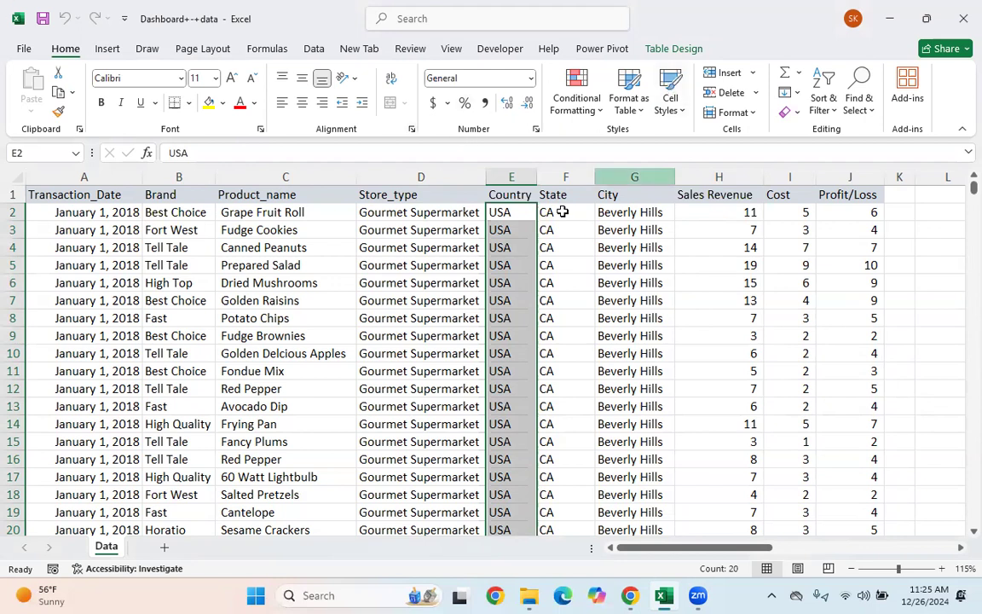
left_click_drag(83, 209, 905, 194)
left_click(381, 298)
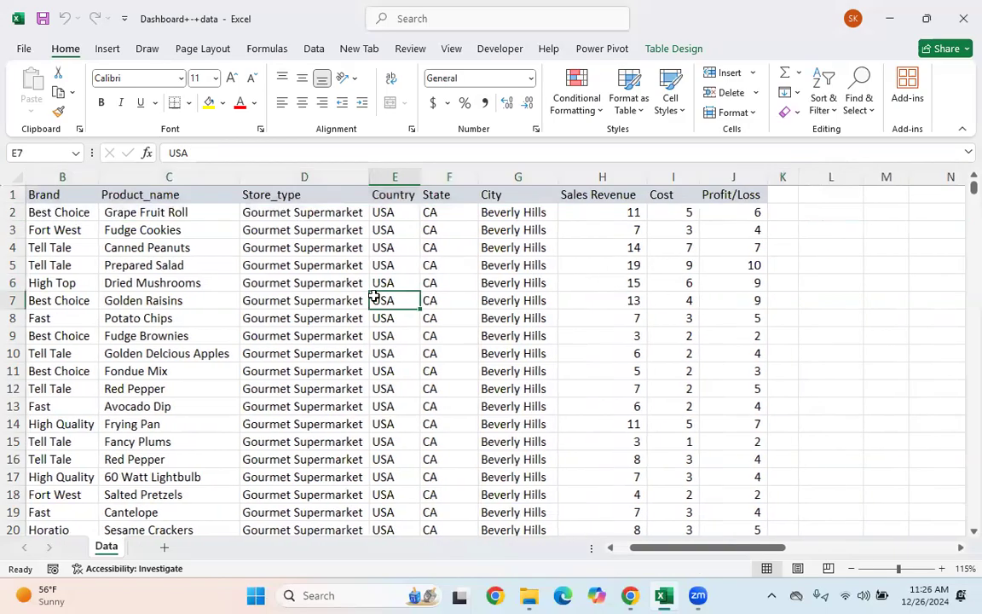
left_click_drag(660, 549, 654, 550)
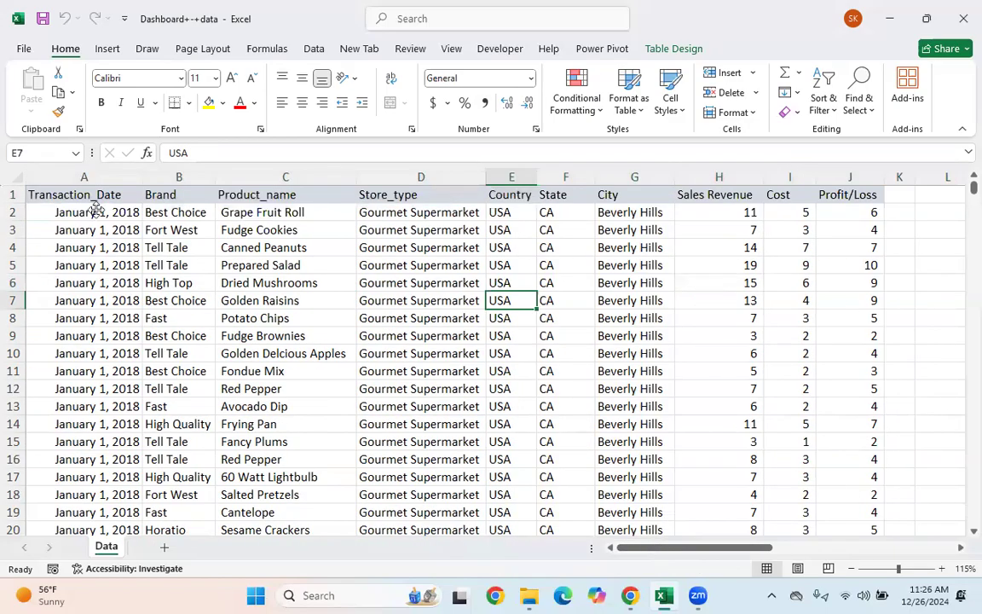
left_click(177, 200)
left_click(252, 201)
left_click(421, 201)
left_click(565, 207)
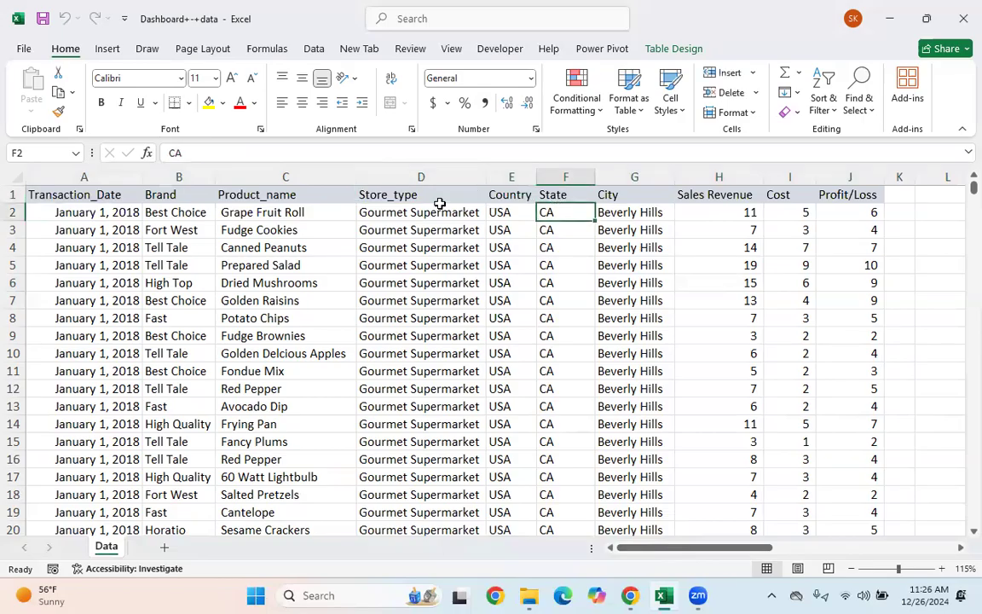
Insert a blank column between Transaction_Date and Brand
left_click(98, 197)
left_click(181, 176)
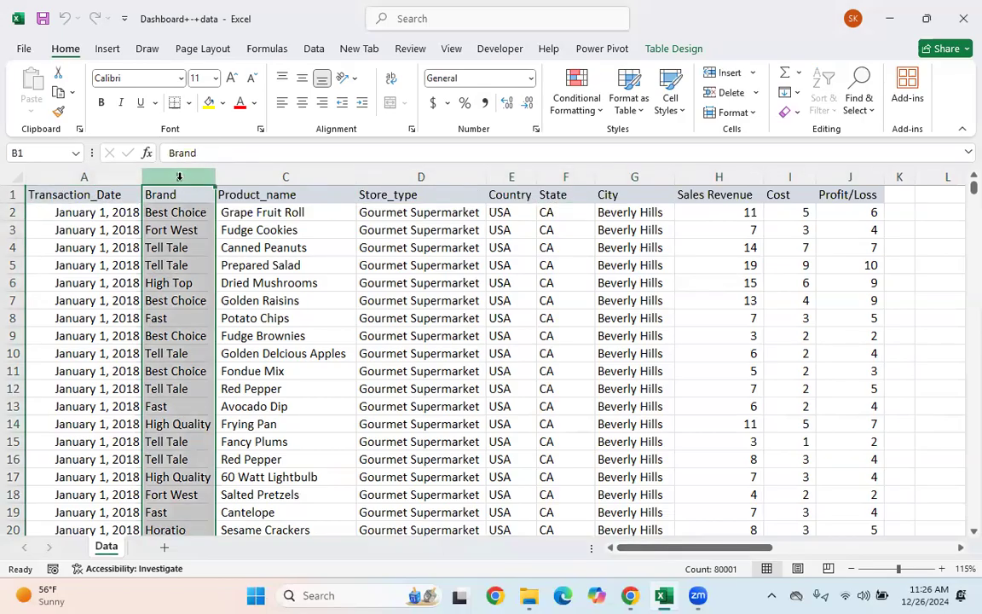
right_click(177, 175)
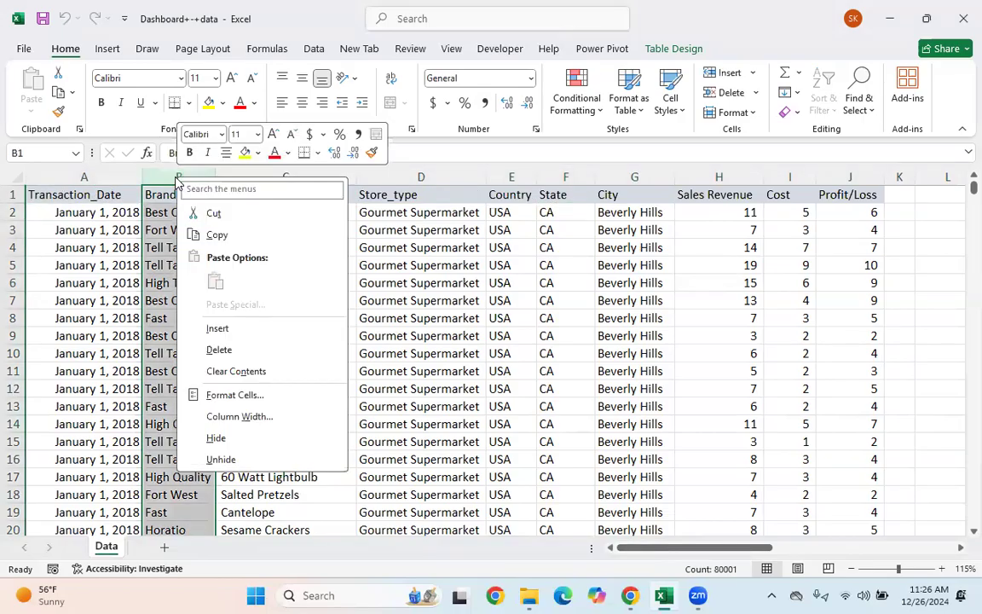
left_click(218, 329)
Enter the formula =YEAR([@[Transaction_Date]]) in cell B2 of the new column
left_click(182, 212)
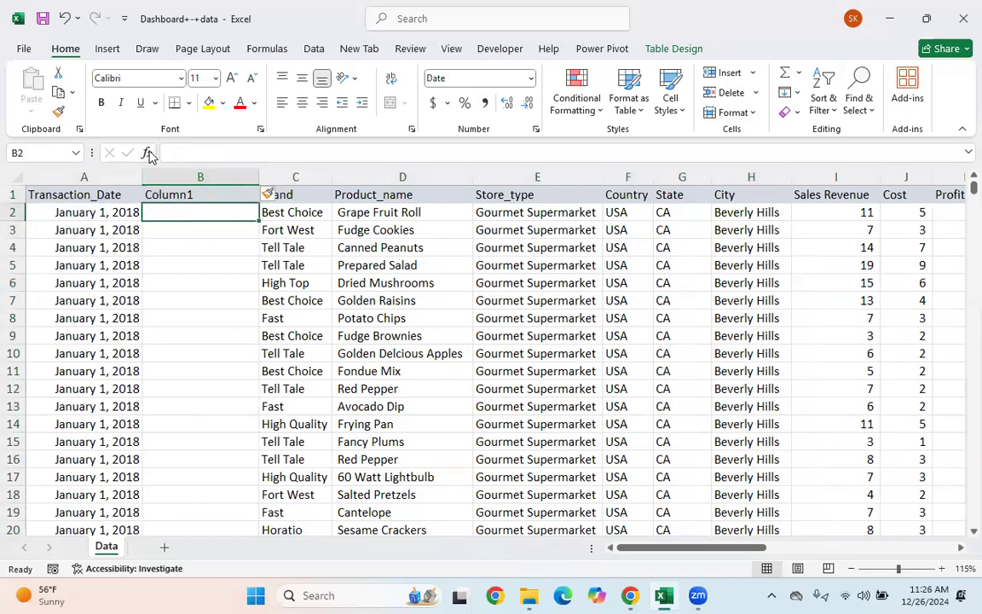
type("=ye")
key("Tab")
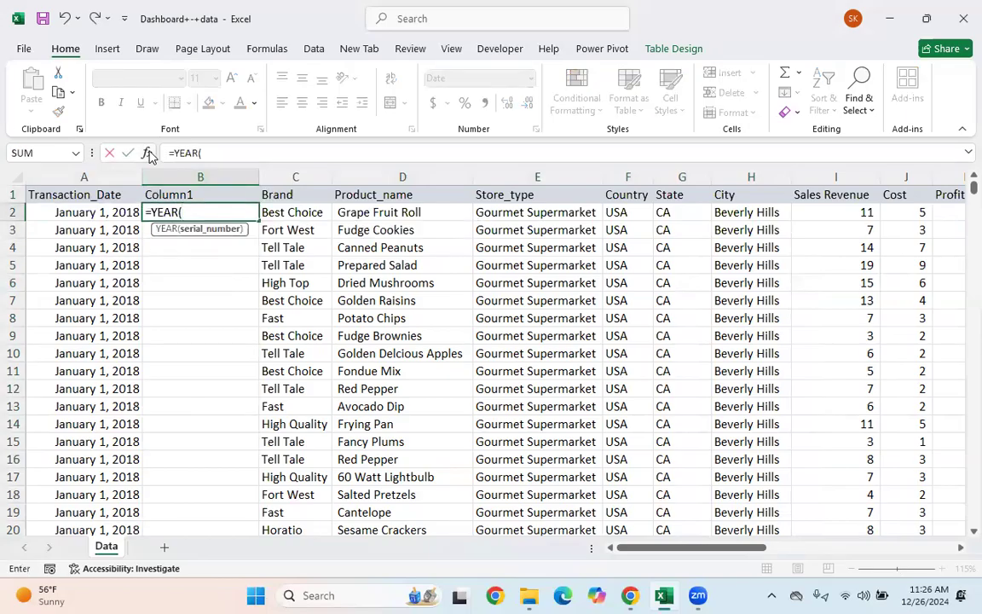
left_click(76, 212)
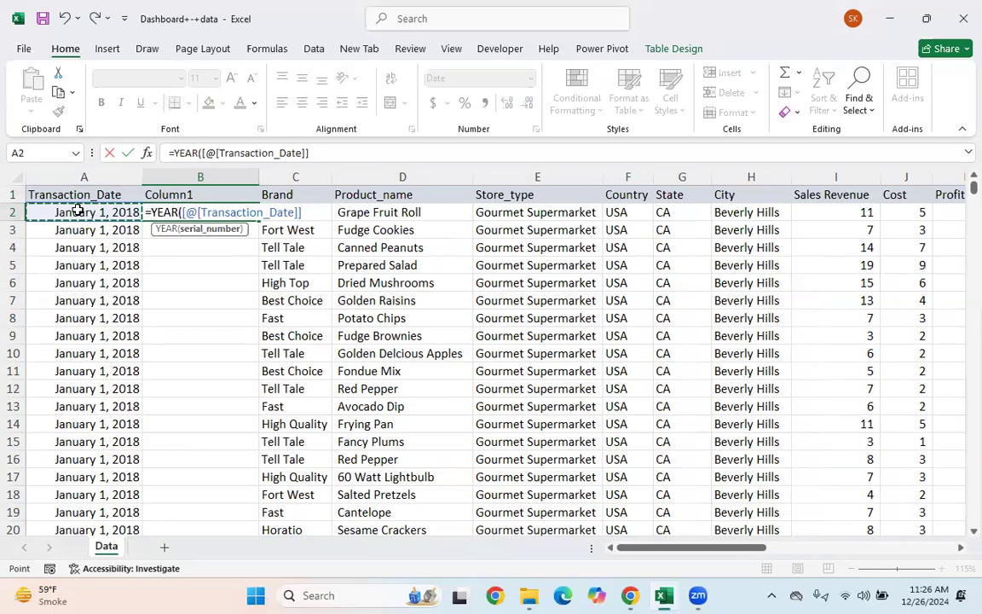
key("Return")
Set the format of cell B2 to General and fill it down the whole year column
left_click(235, 211)
left_click(532, 79)
left_click(505, 100)
double_click(259, 220)
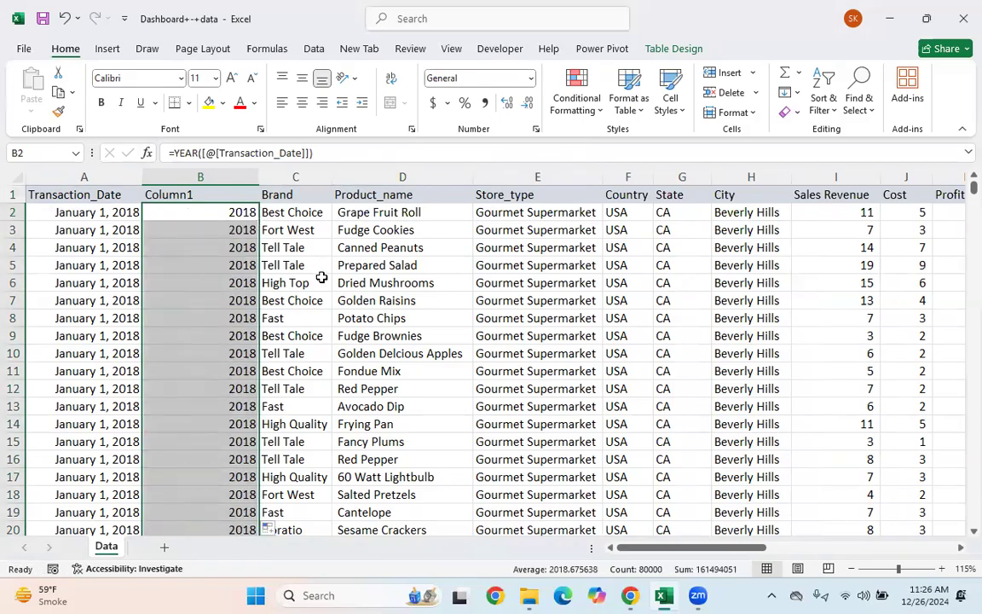
Check the extracted years against the dates in the Transaction_Date column
left_click(273, 225)
left_click(298, 192)
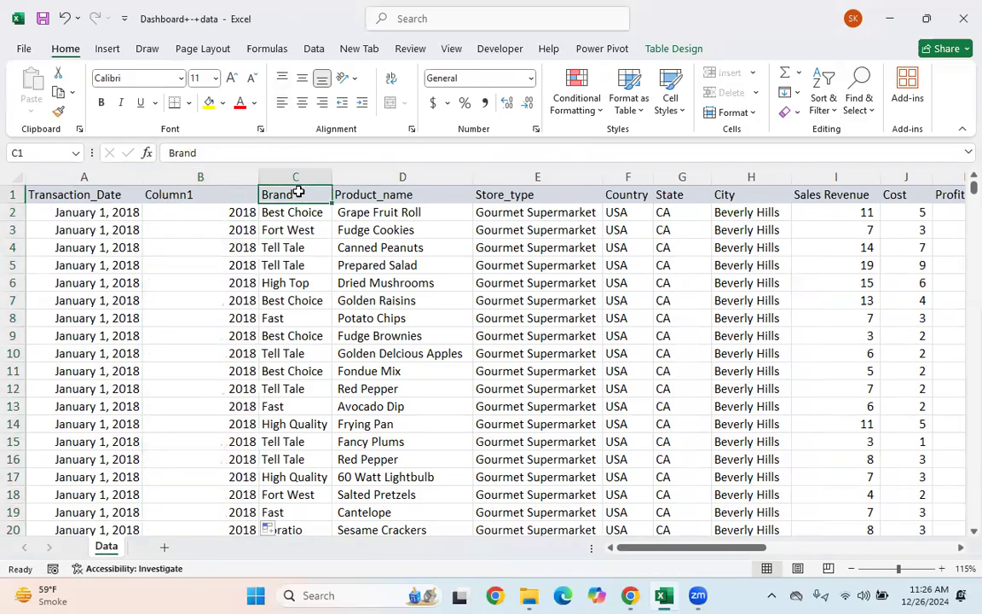
scroll(161, 310, "down", 6)
scroll(162, 304, "up", 6)
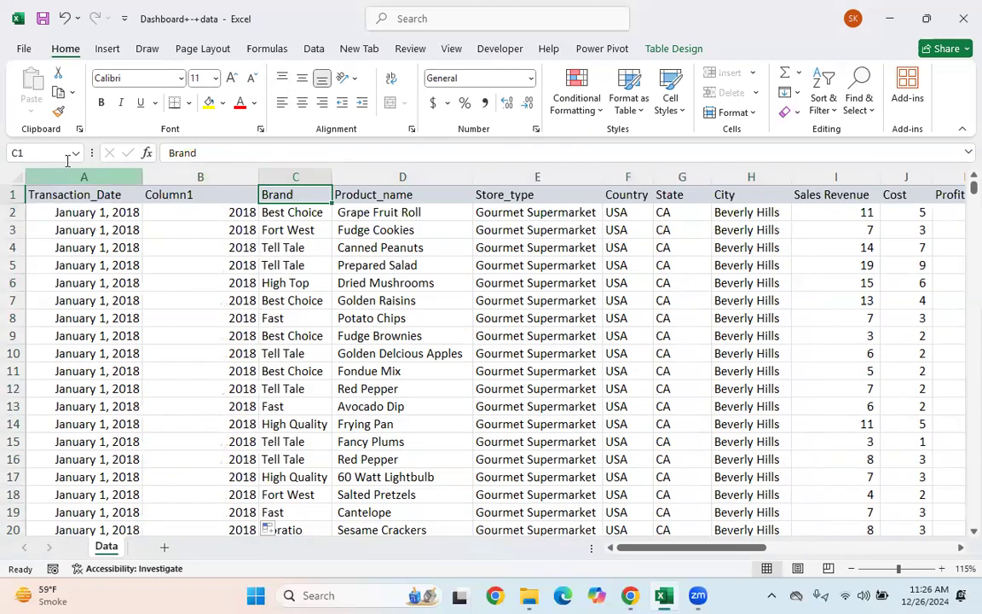
left_click(85, 208)
left_click(90, 194)
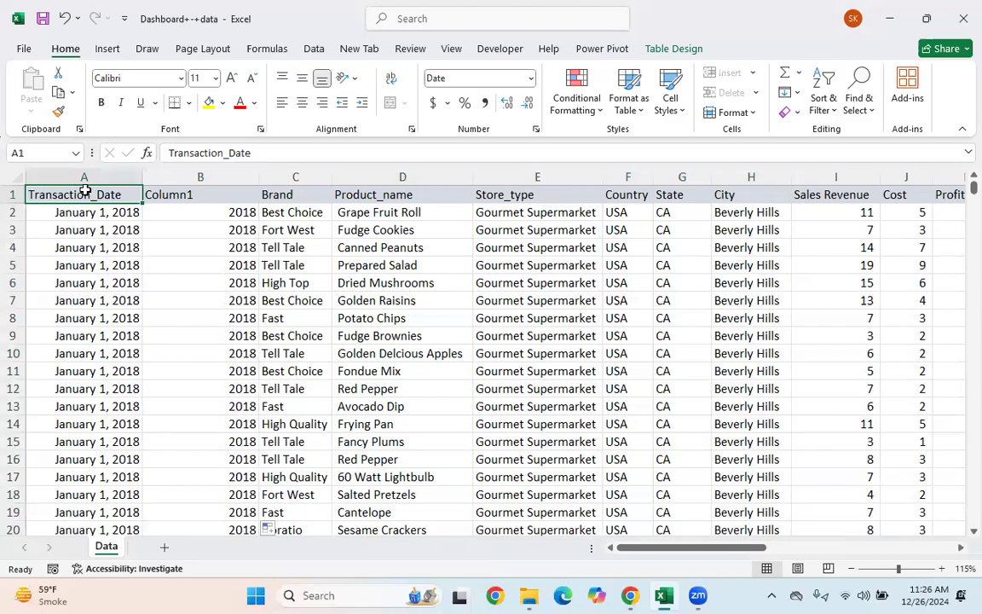
left_click(158, 294)
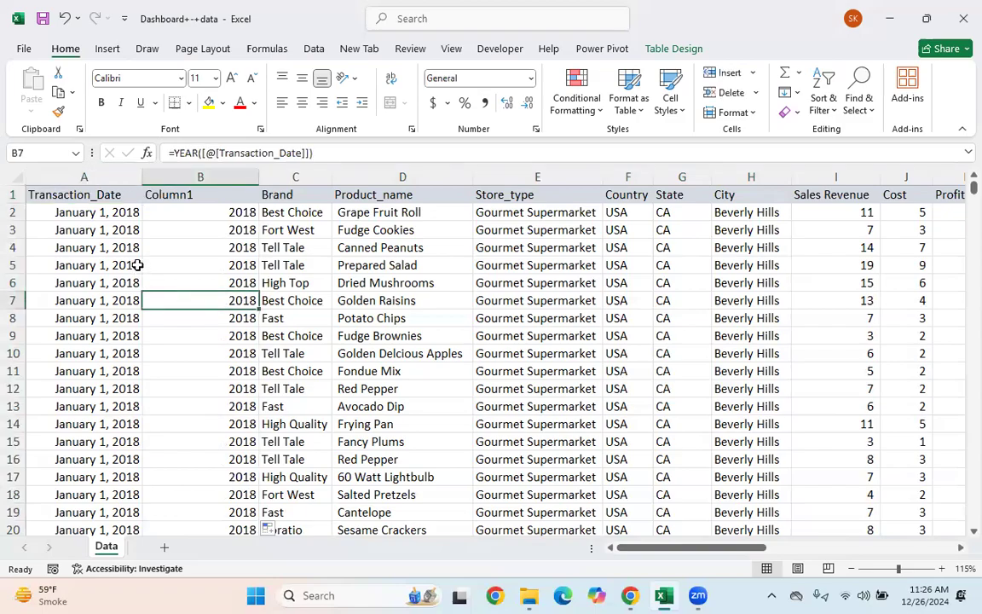
Check which years the Transaction_Date filter offers, and undo the stray time entry in cell B7
key("ctrl+shift+semicolon")
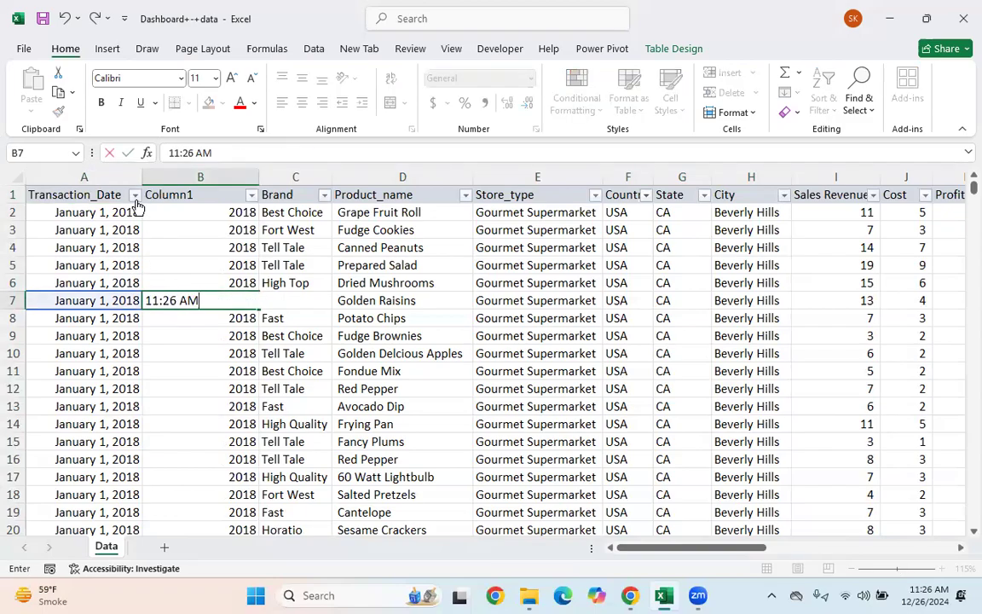
left_click(135, 196)
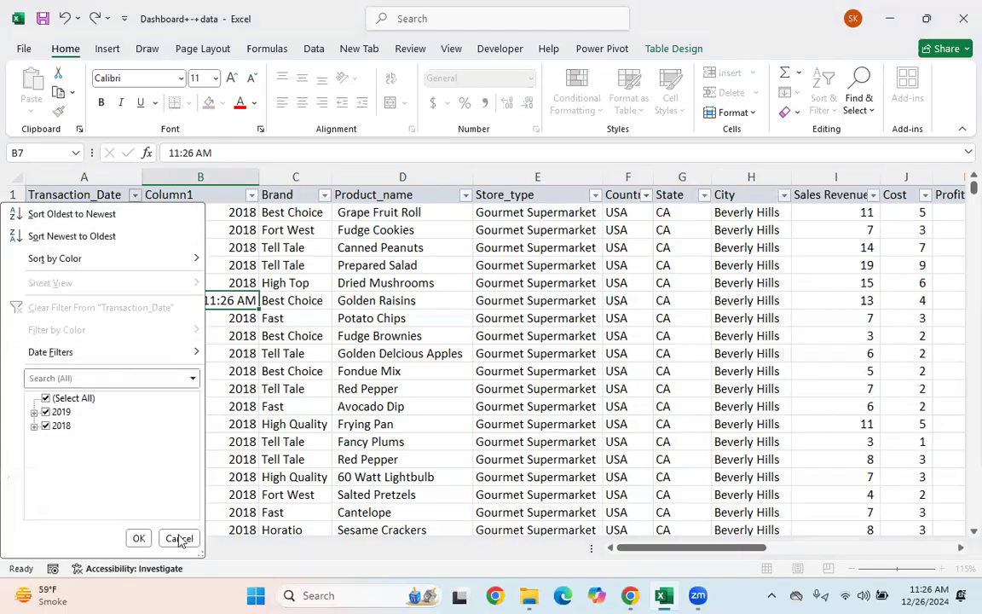
left_click(187, 539)
left_click(289, 388)
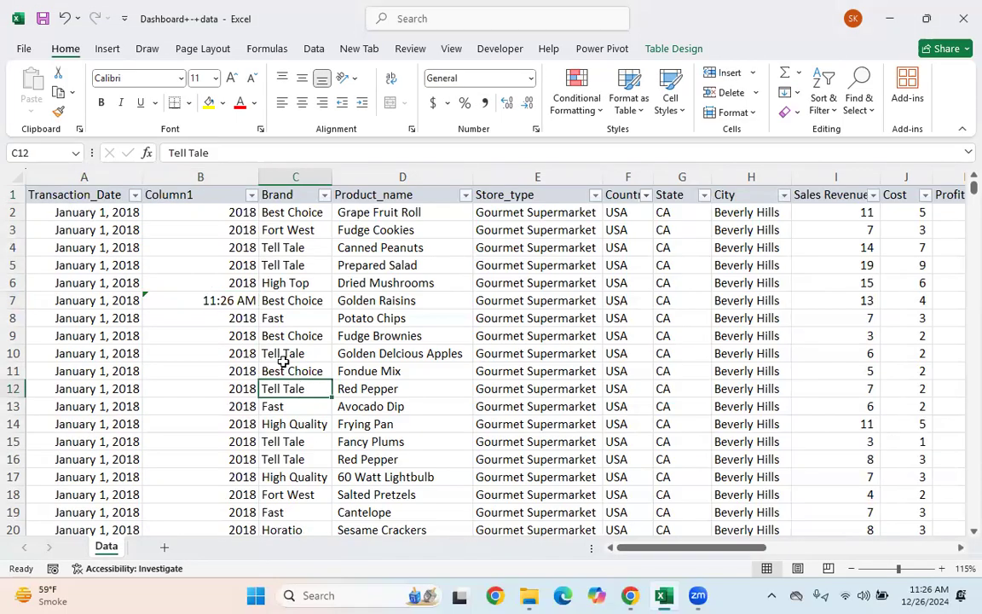
key("ctrl+z")
Insert another blank column directly before the Brand column
left_click(295, 176)
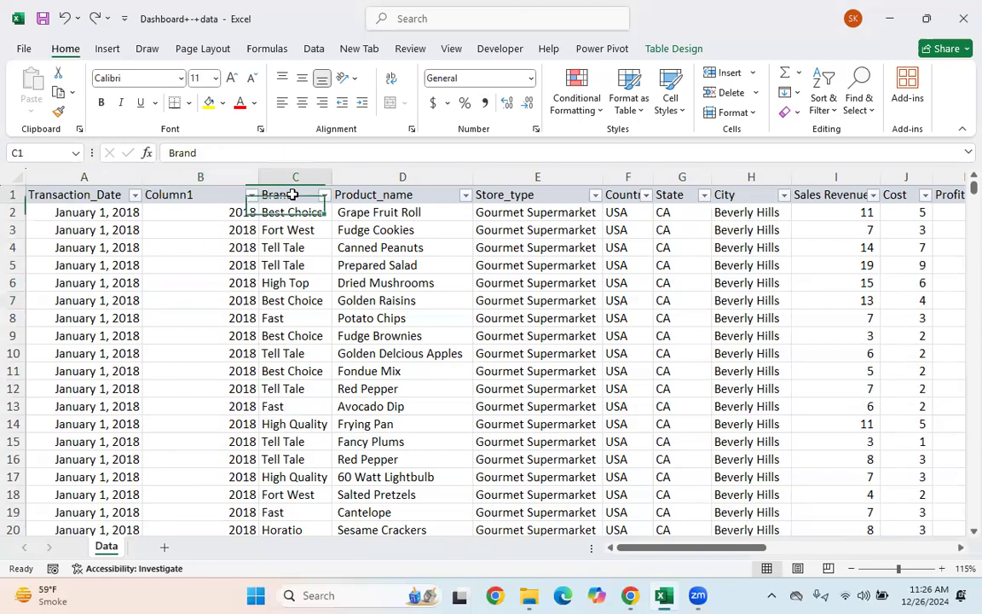
right_click(298, 176)
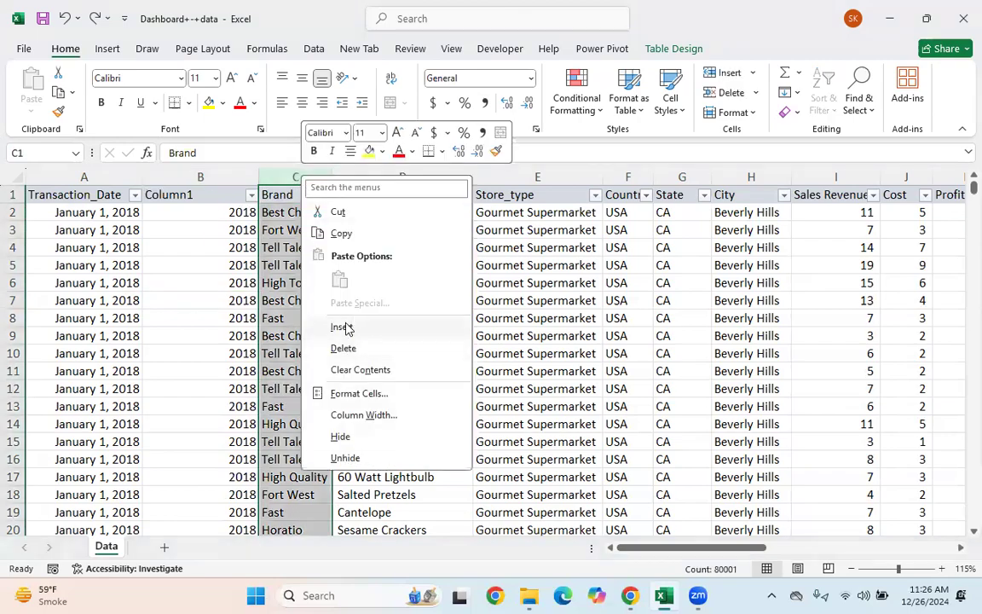
left_click(342, 327)
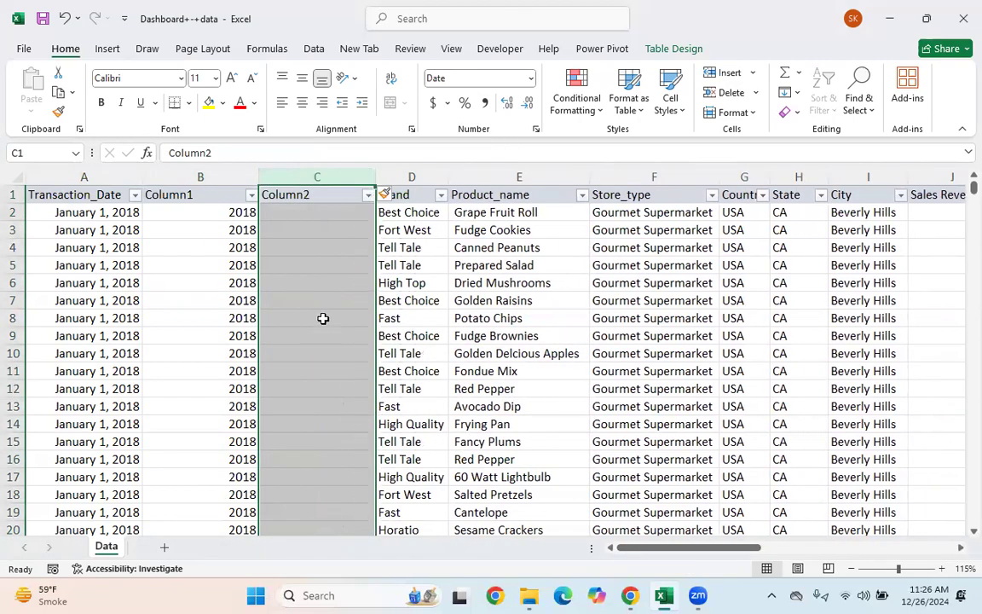
Name the two inserted column headers Year in B1 and Month in C1
left_click(303, 280)
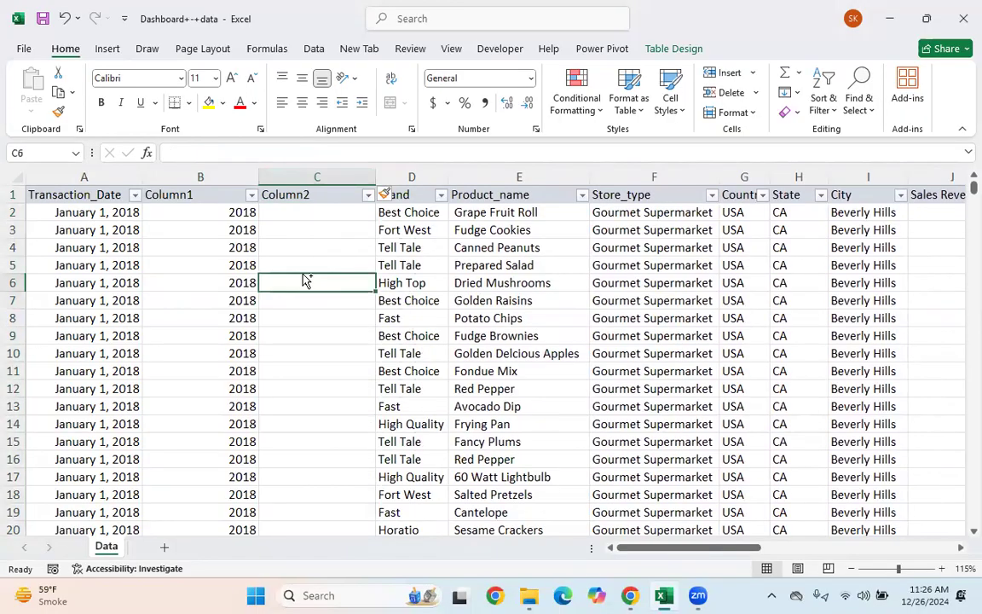
key("Up")
key("Up")
key("Up")
key("Up")
key("Left")
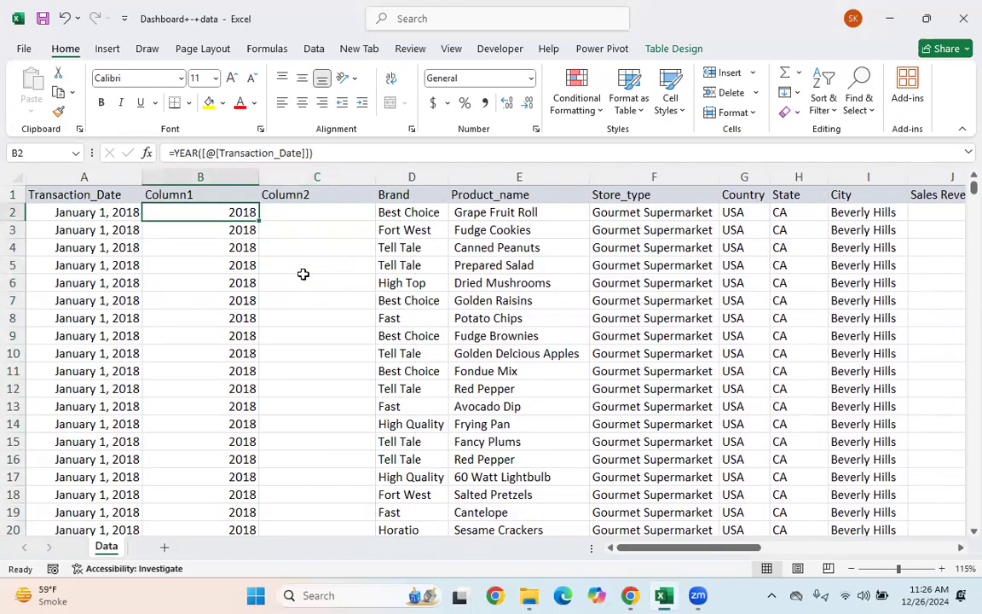
key("Up")
type("Ye")
key("Tab")
type("M")
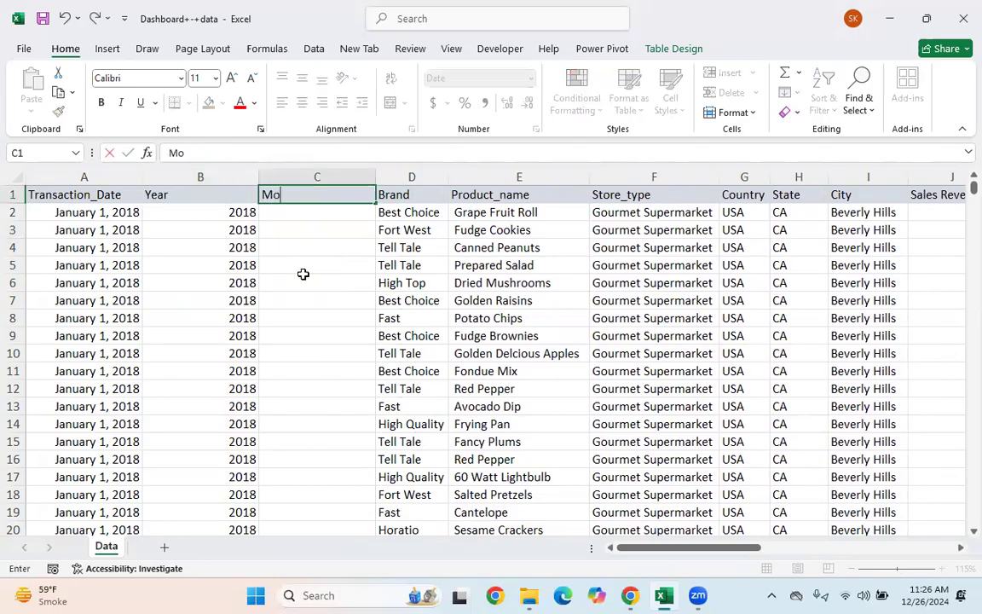
type("onth")
key("Tab")
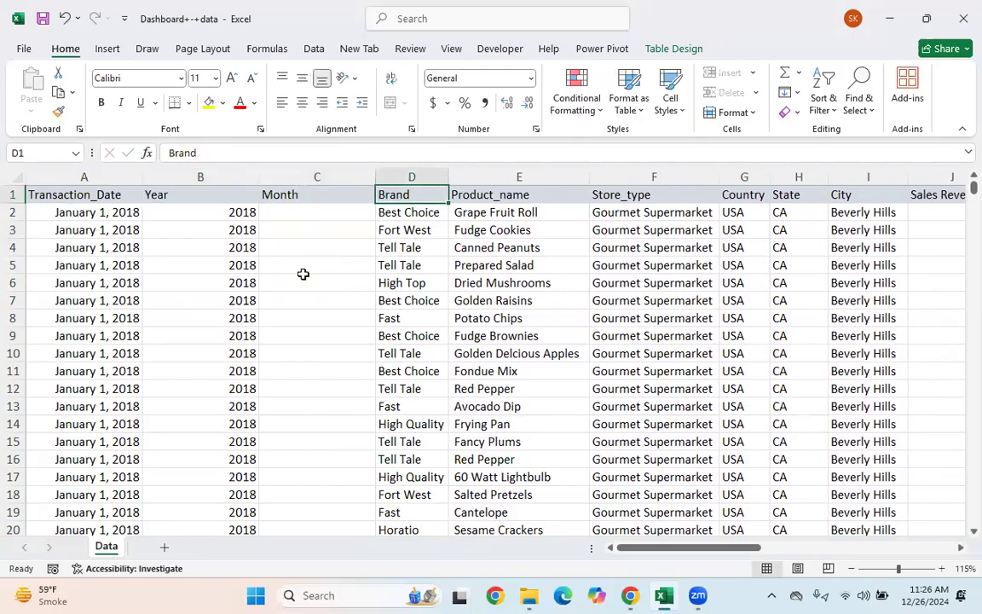
Fill the Month column from C2 with full month names using =TEXT([@[Transaction_Date]],"mmmm")
key("Down")
key("Left")
type("=t")
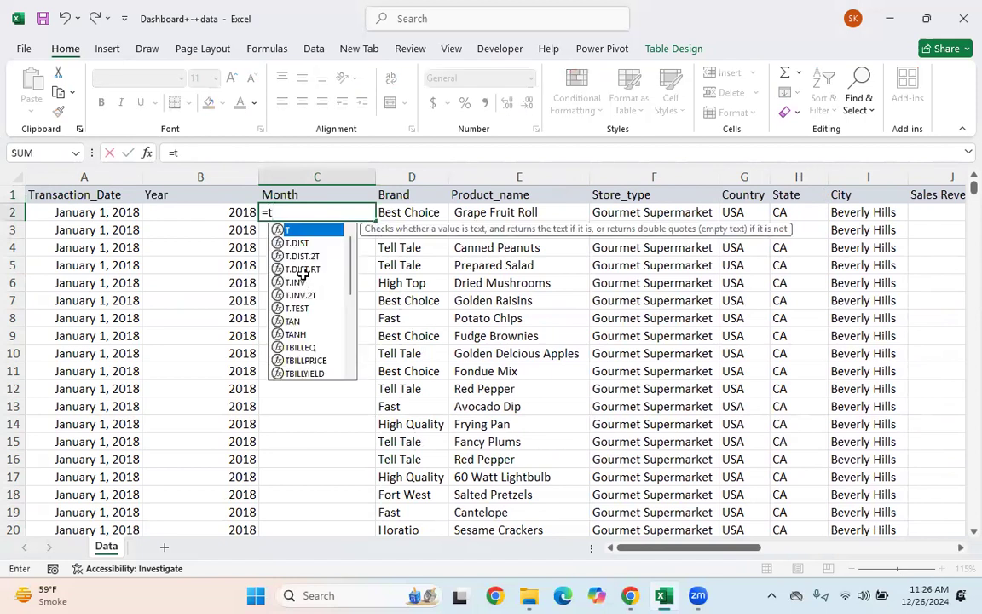
type("ex")
key("Tab")
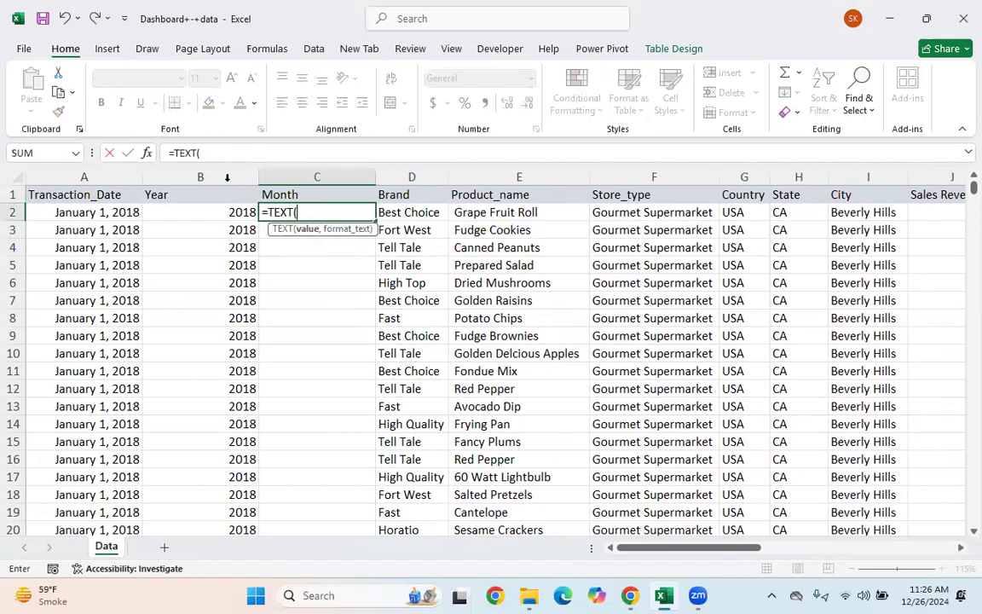
left_click(85, 212)
type(",\"mmmm")
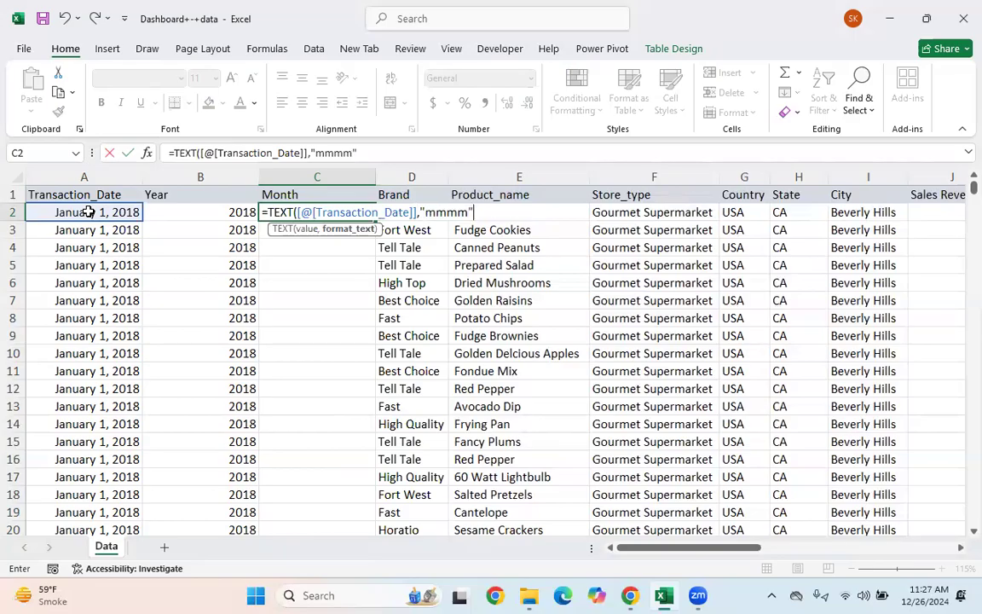
type("\")")
key("Return")
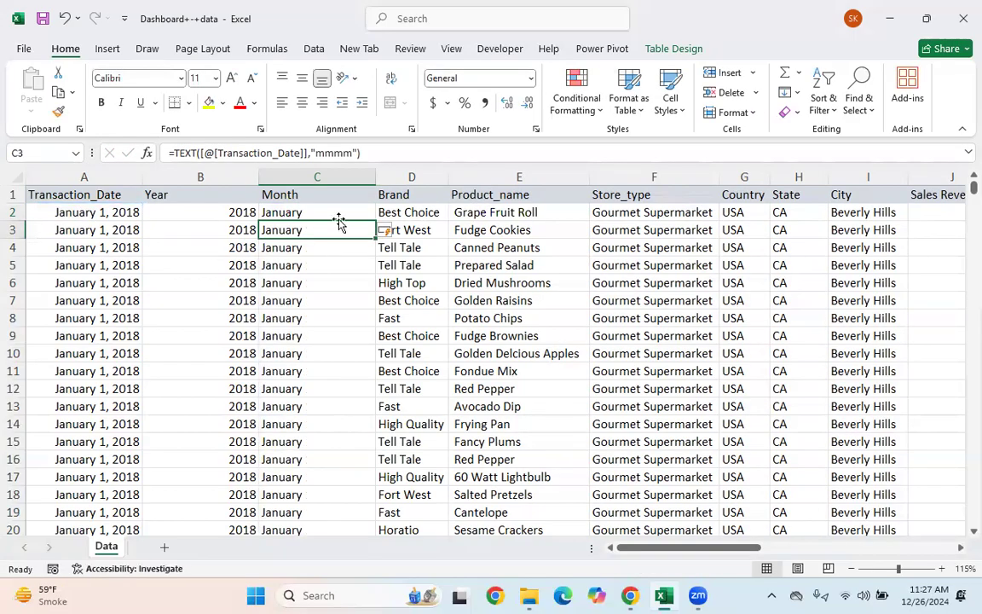
left_click(339, 356)
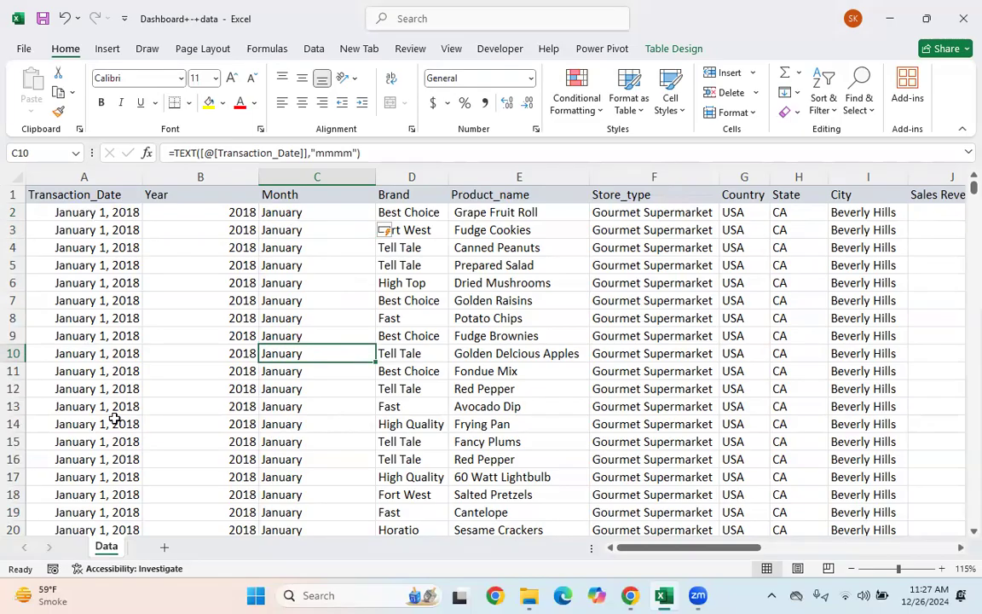
Create a PivotTable from the whole Data table on a new worksheet
left_click(106, 49)
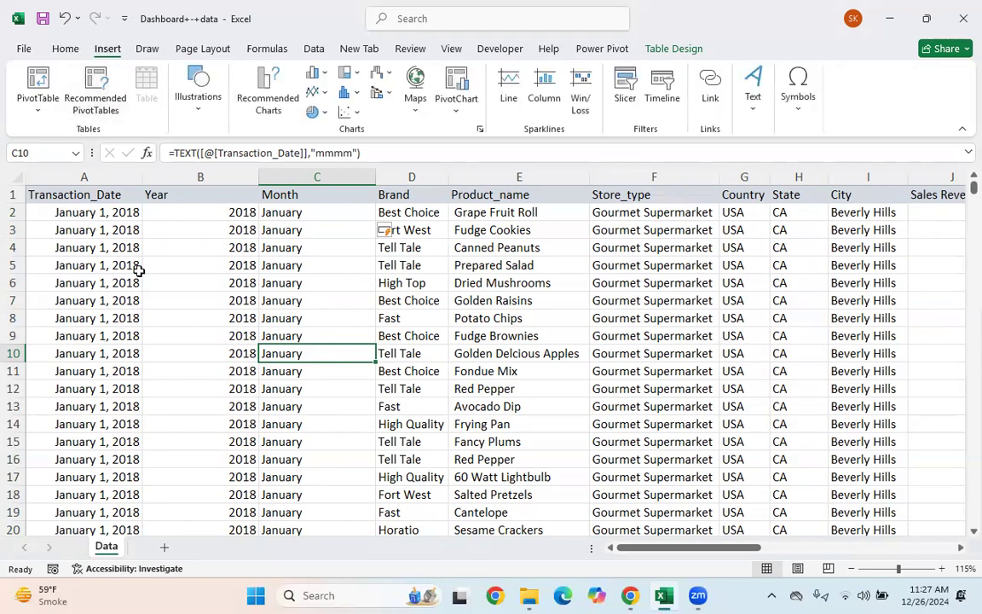
left_click(143, 282)
key("ctrl+a")
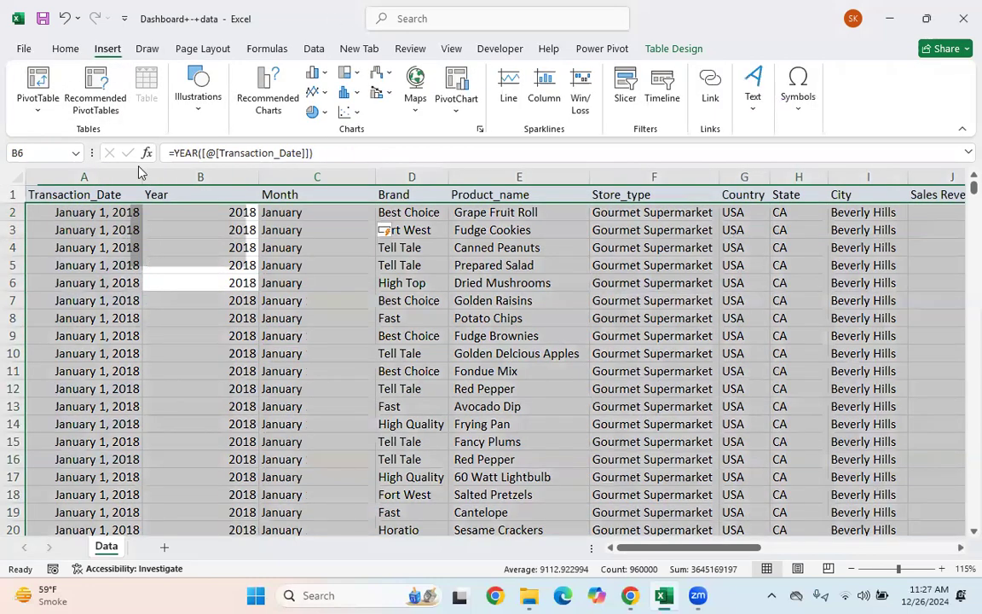
left_click(40, 108)
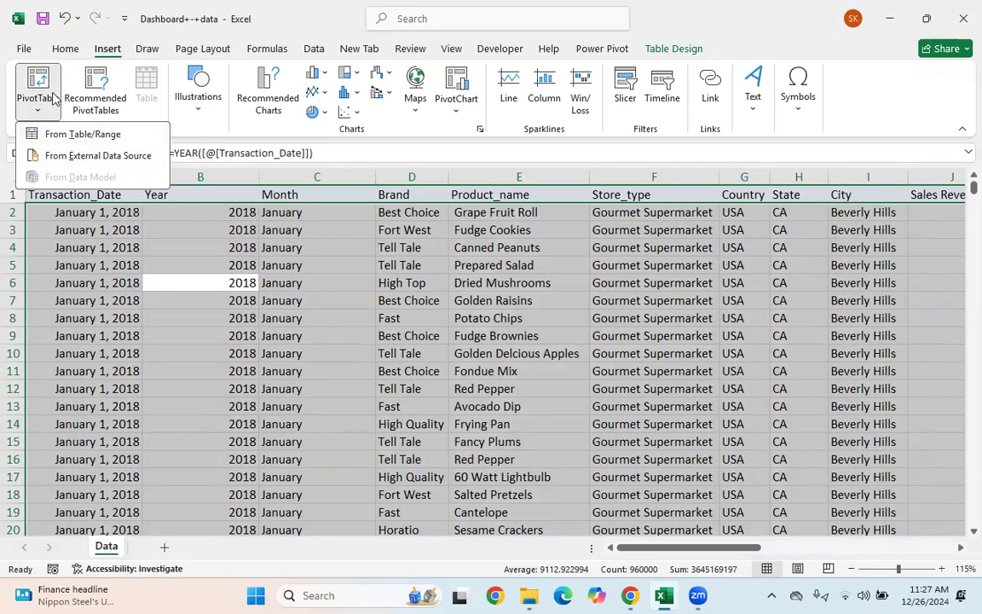
left_click(82, 134)
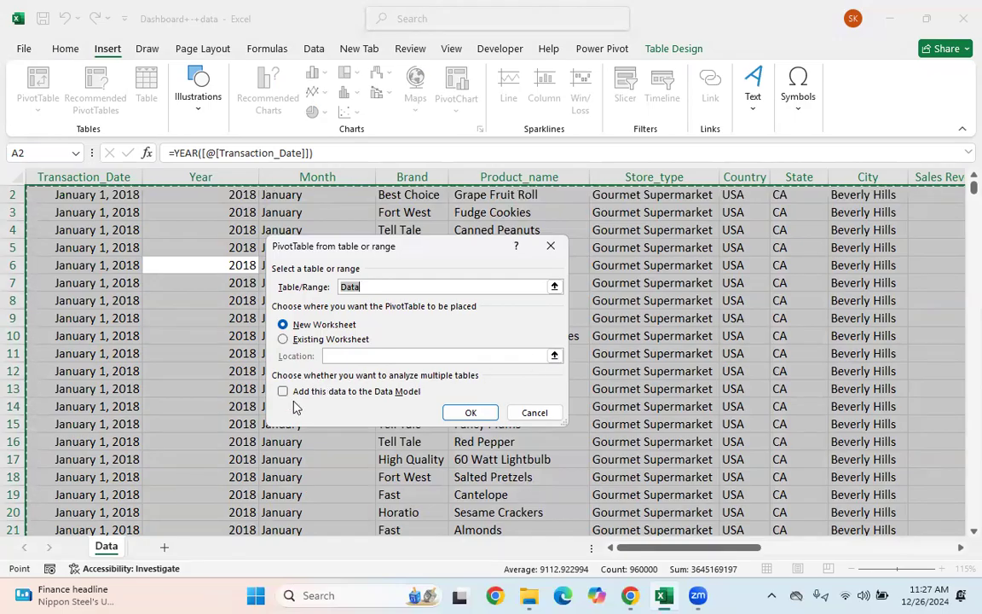
left_click(470, 414)
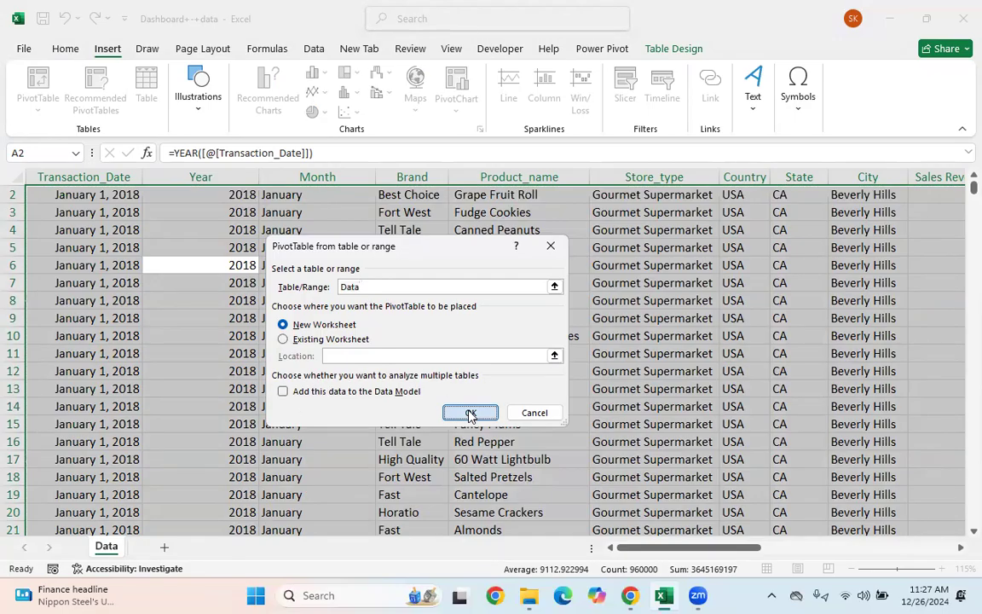
left_click(240, 375)
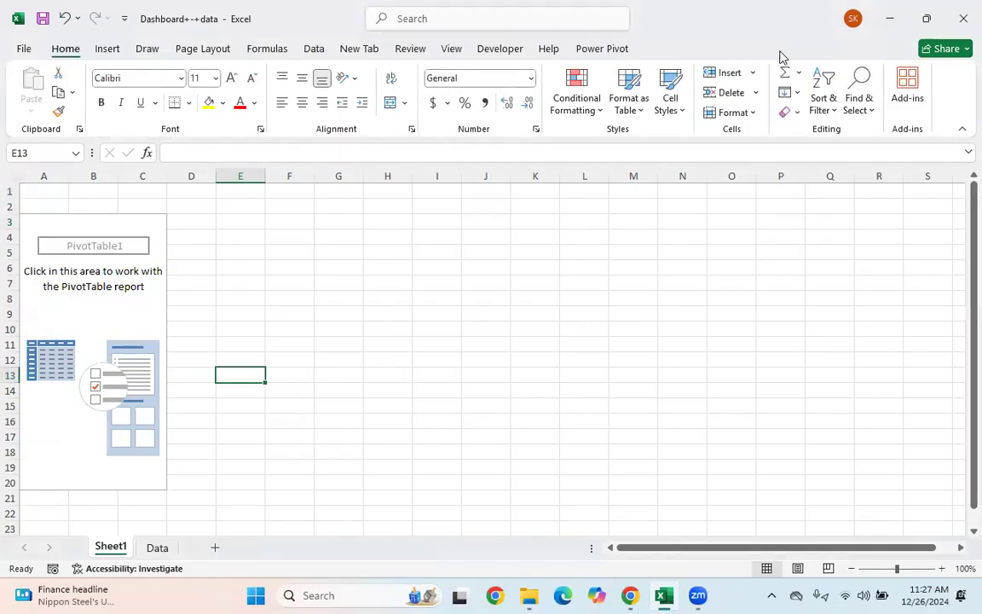
Restore the workbook window from full screen, widen it, and bring up the PivotTable's field list to look through the fields
double_click(820, 23)
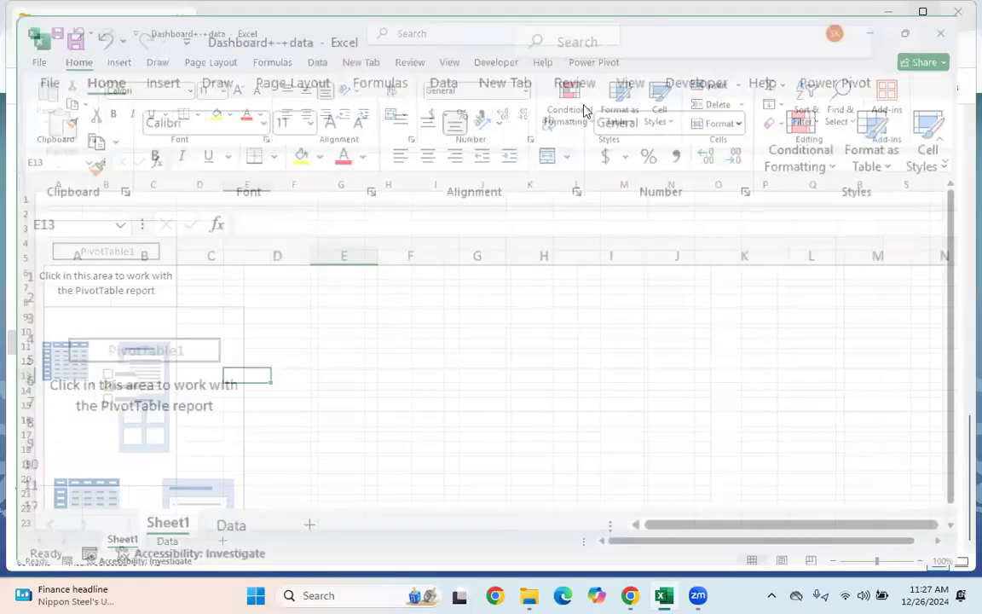
left_click_drag(584, 103, 586, 4)
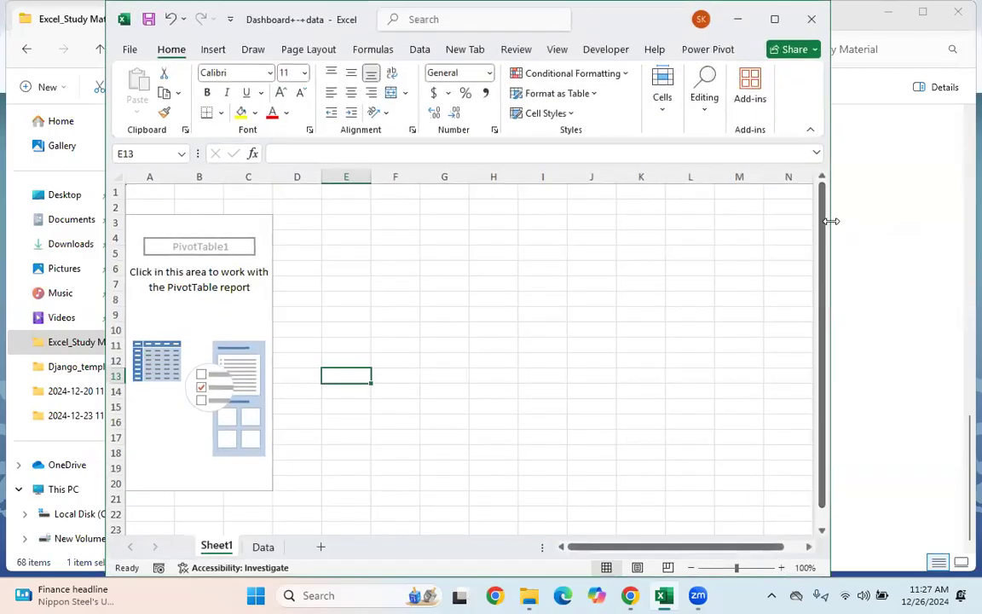
left_click_drag(831, 220, 980, 222)
left_click(213, 300)
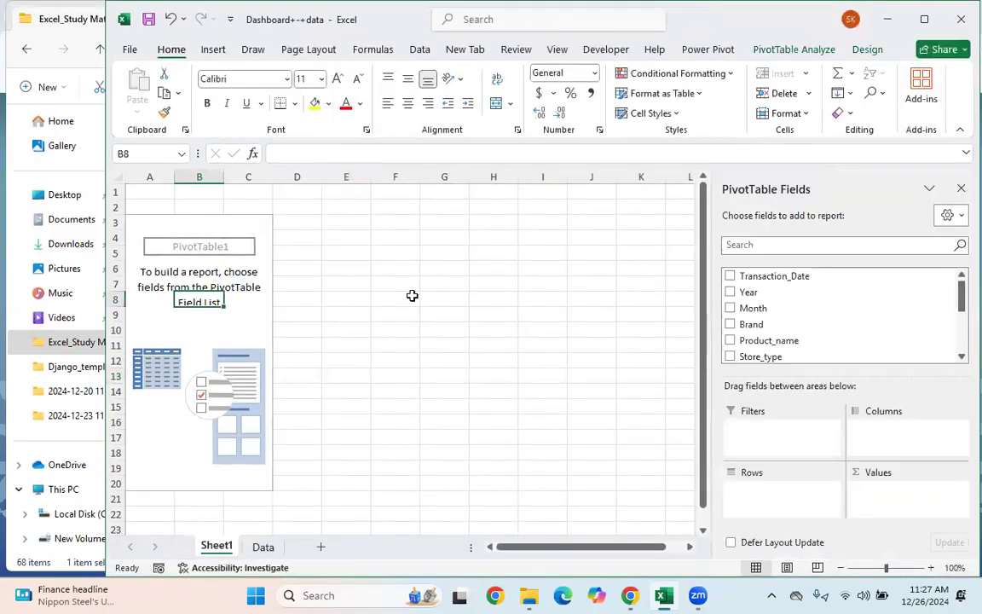
scroll(771, 295, "down", 5)
scroll(772, 295, "up", 5)
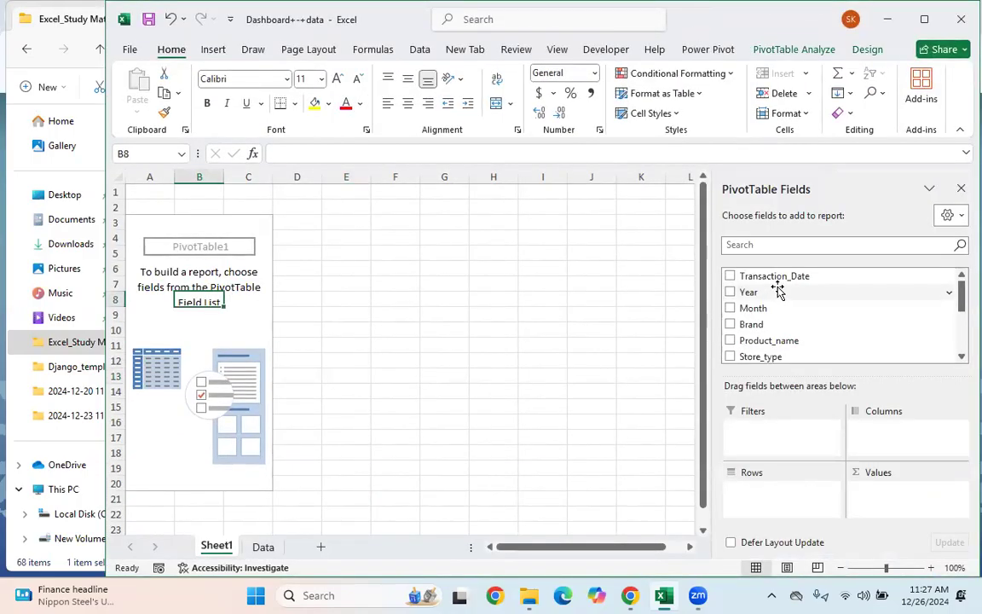
scroll(778, 290, "down", 5)
scroll(778, 290, "up", 5)
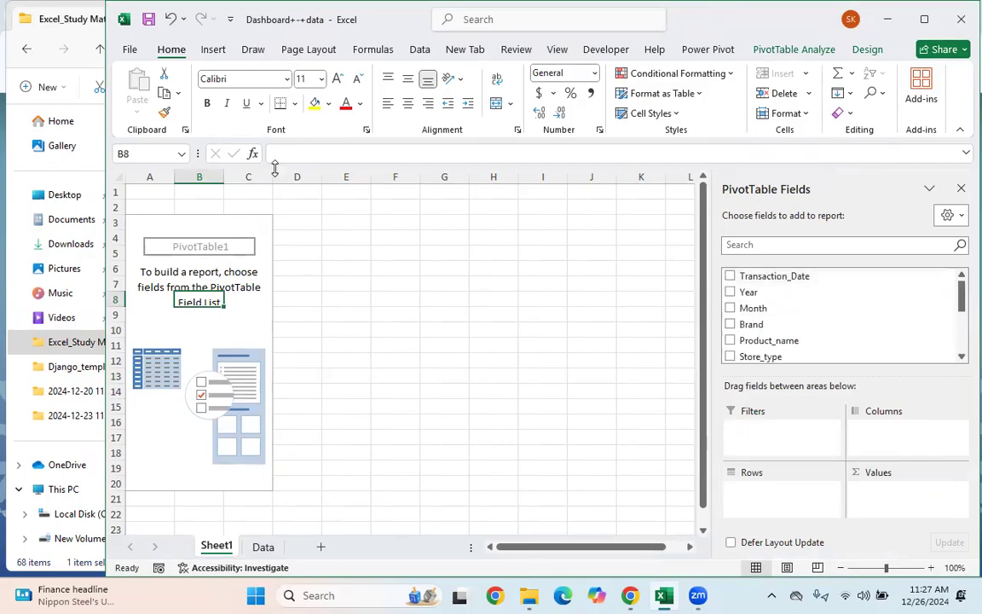
Delete the two empty rows 1 and 2 above the PivotTable
left_click_drag(115, 191, 118, 202)
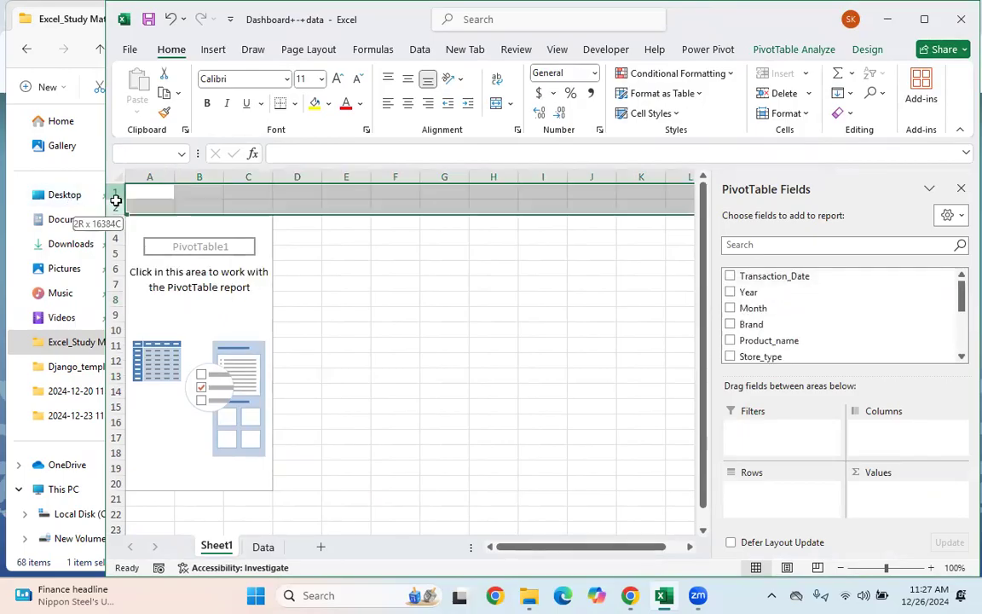
right_click(118, 203)
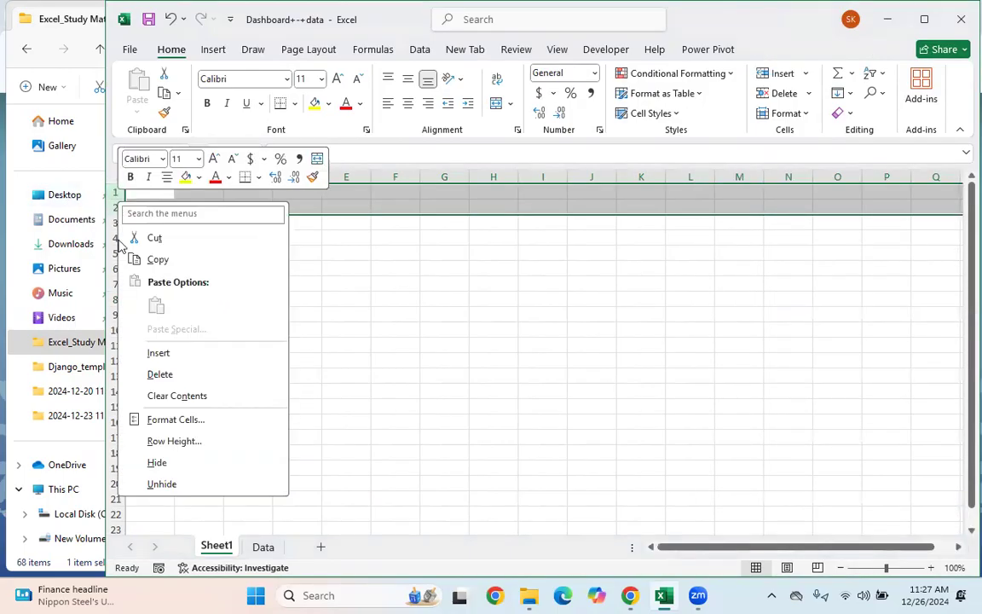
left_click(158, 376)
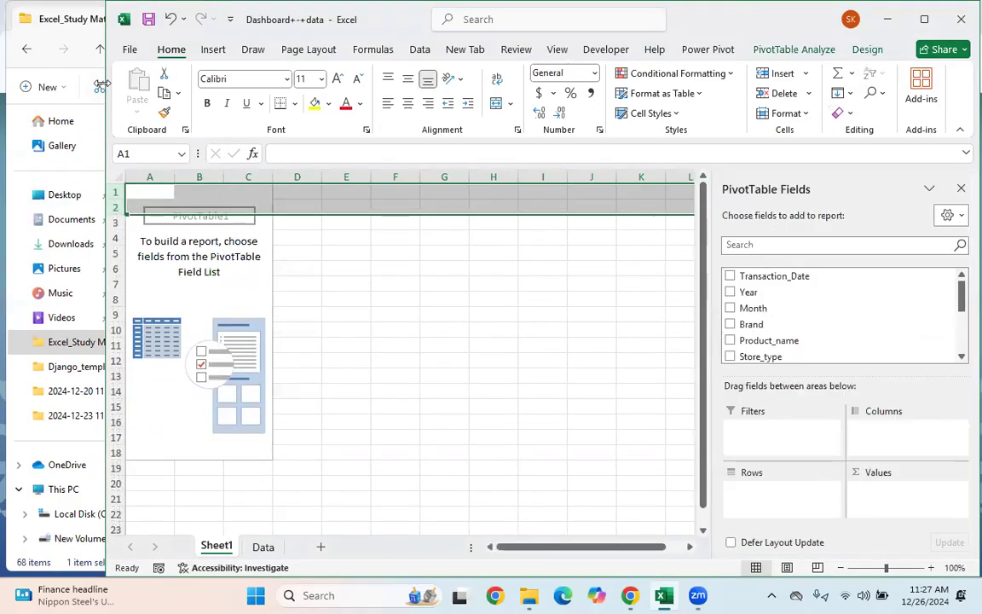
Widen the workbook window and collapse the ribbon so the PivotTable field list has more room
left_click_drag(101, 84, 21, 85)
left_click(128, 298)
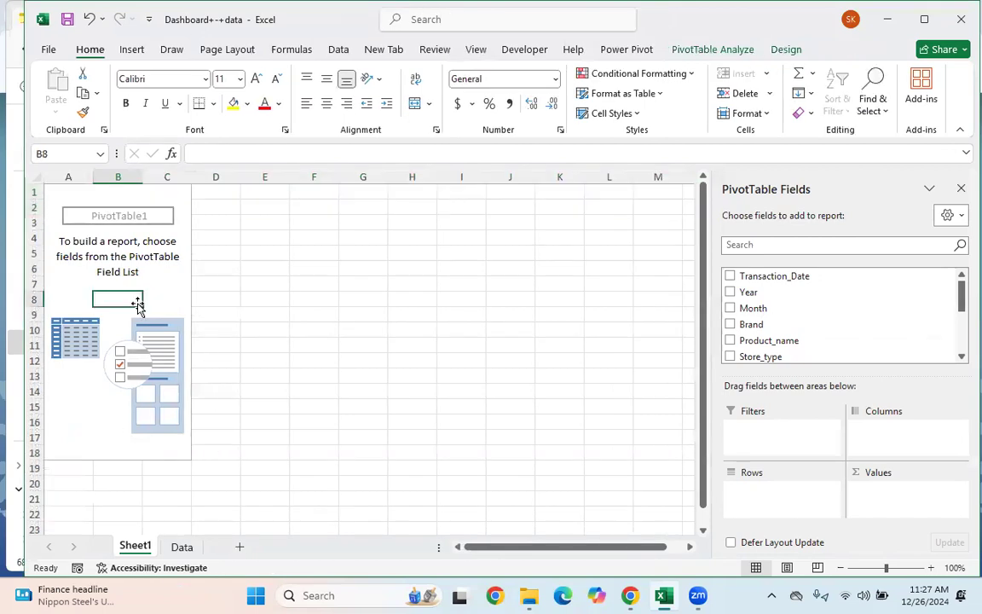
left_click(960, 130)
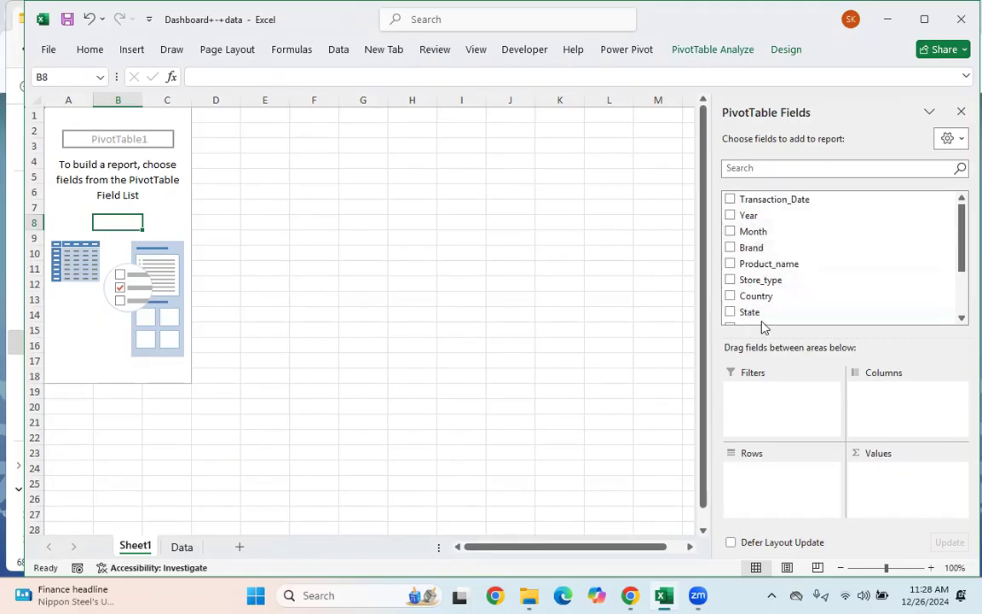
scroll(777, 290, "down", 2)
scroll(772, 280, "up", 2)
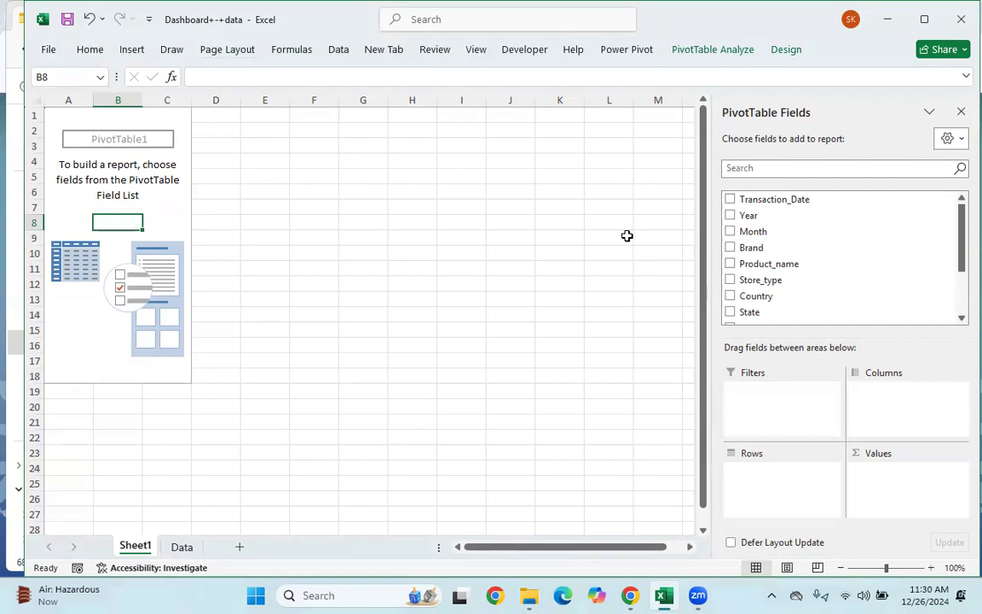
Lay out the PivotTable with Month as rows and the sum of Sales Revenue as values
left_click_drag(747, 231, 887, 394)
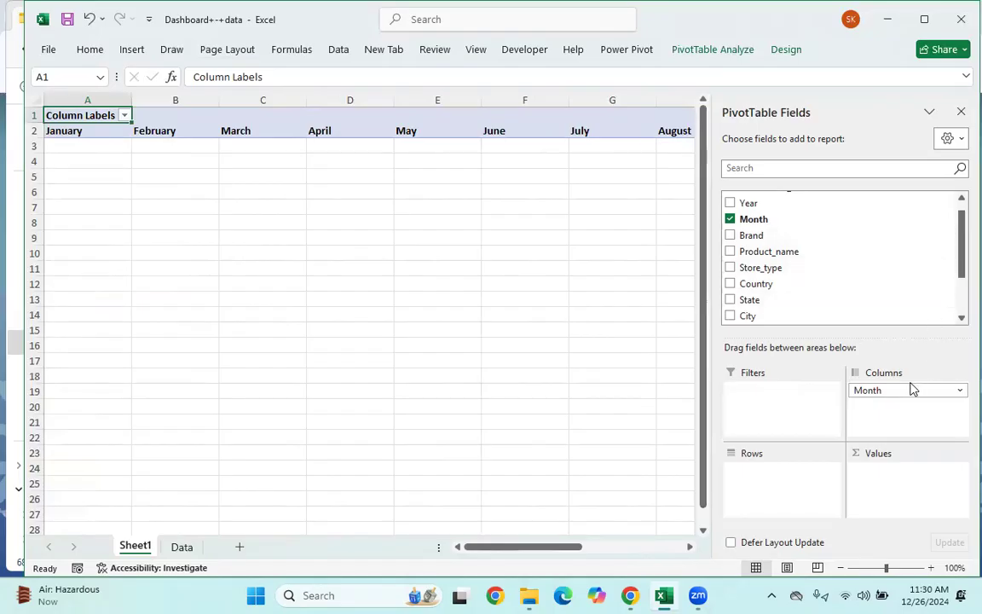
left_click_drag(899, 394, 778, 484)
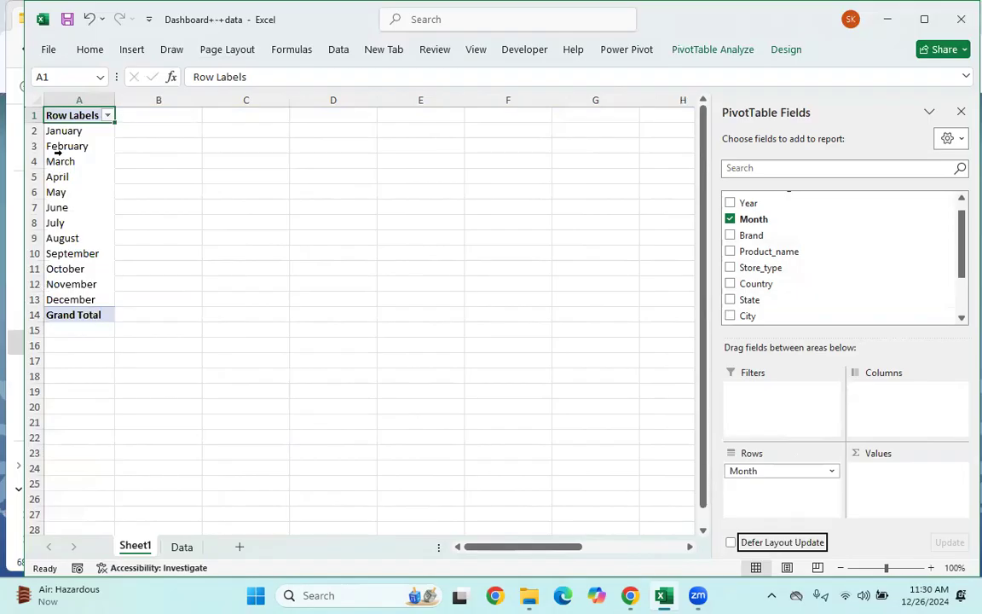
scroll(764, 287, "down", 2)
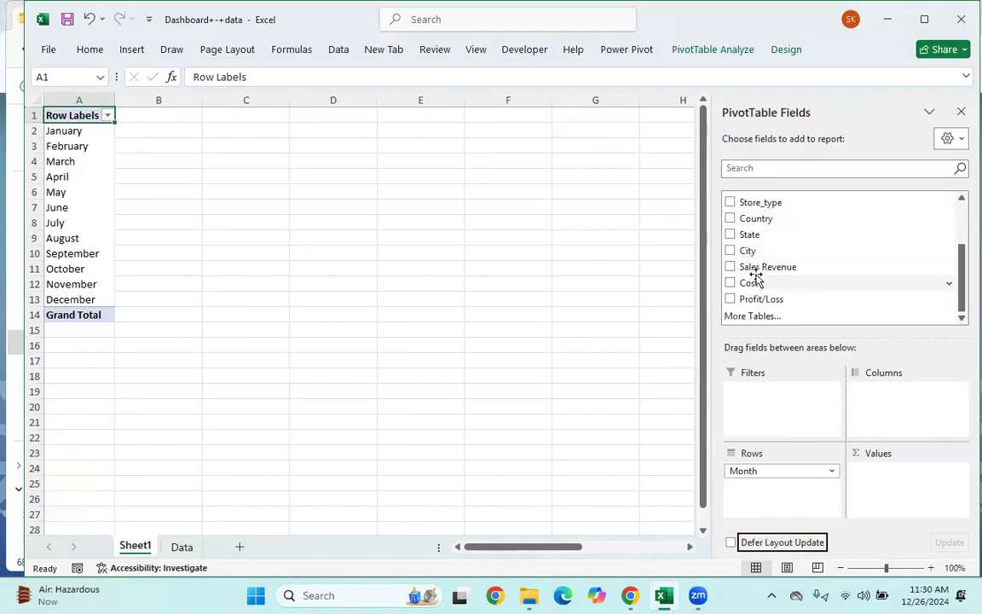
left_click_drag(757, 270, 874, 474)
left_click(85, 131)
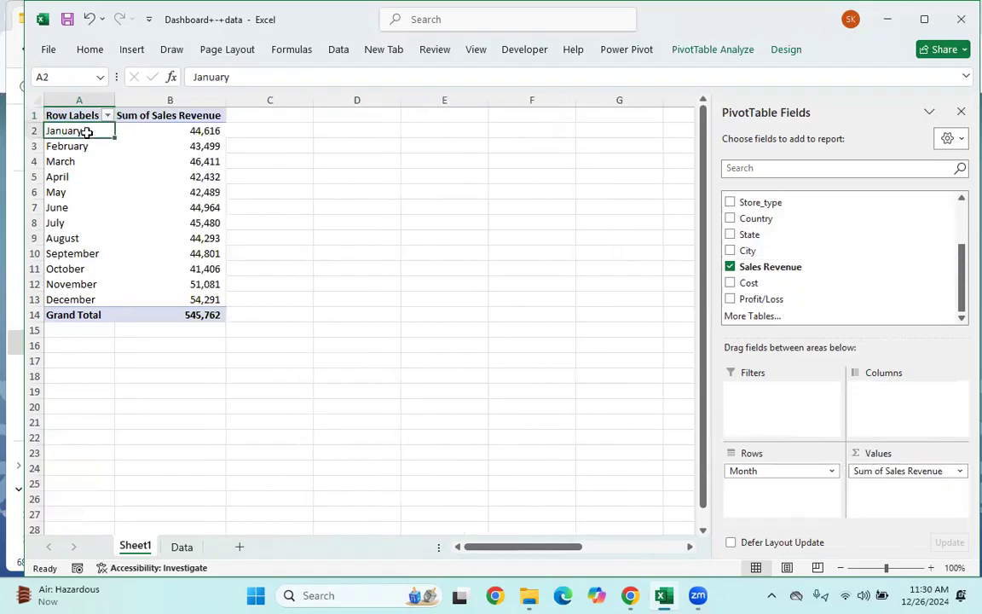
left_click(206, 128)
left_click(191, 145)
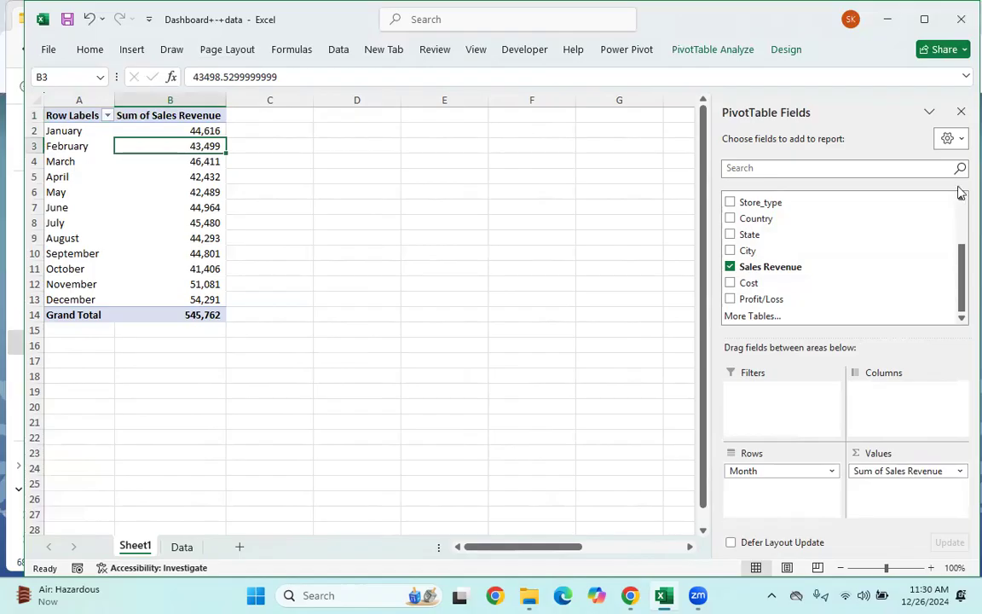
Narrow the workbook window and try to give the Sales Revenue value field the custom name Total Sales
left_click_drag(903, 186, 914, 185)
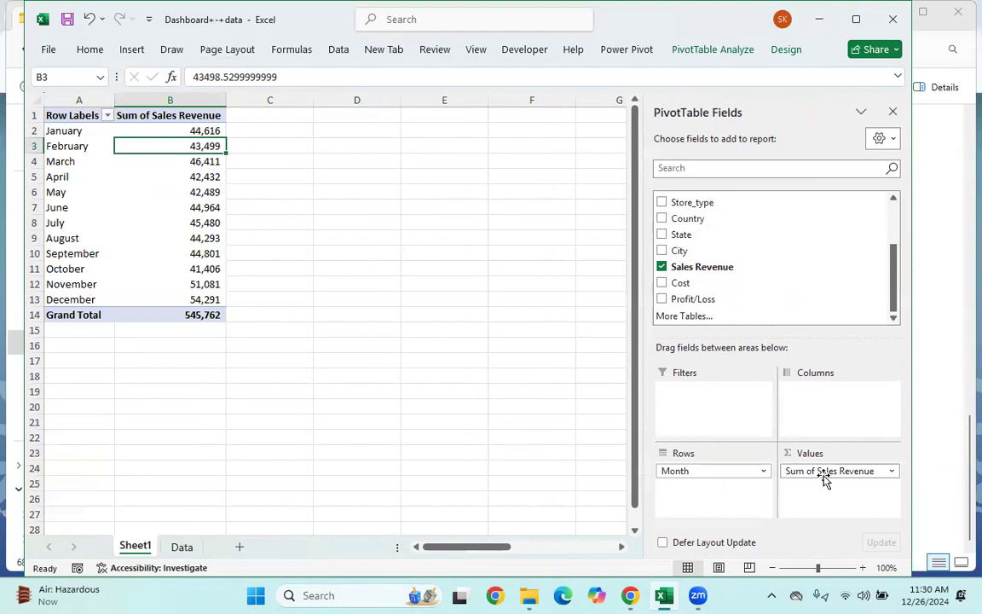
left_click(895, 474)
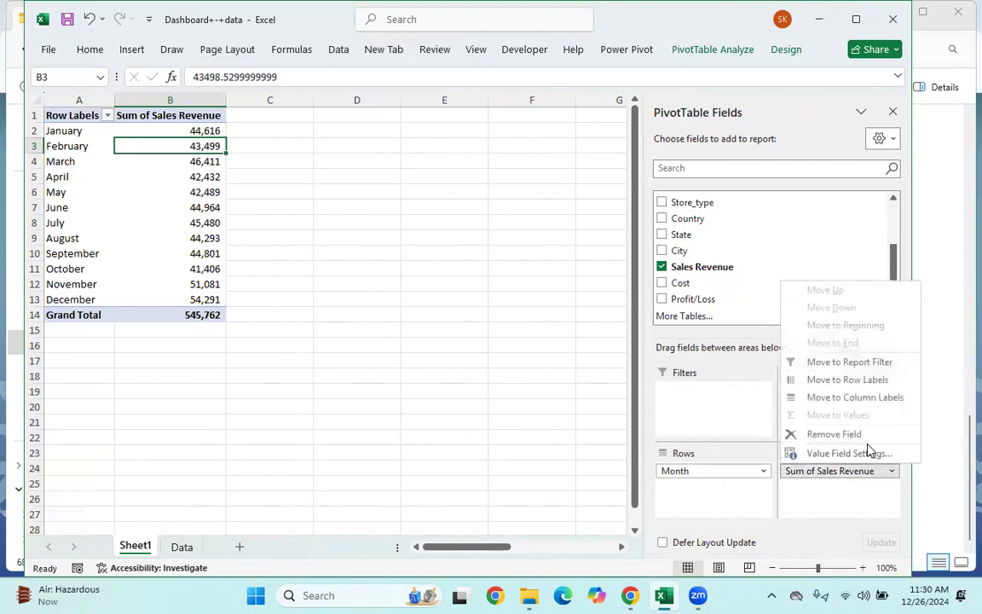
left_click(840, 452)
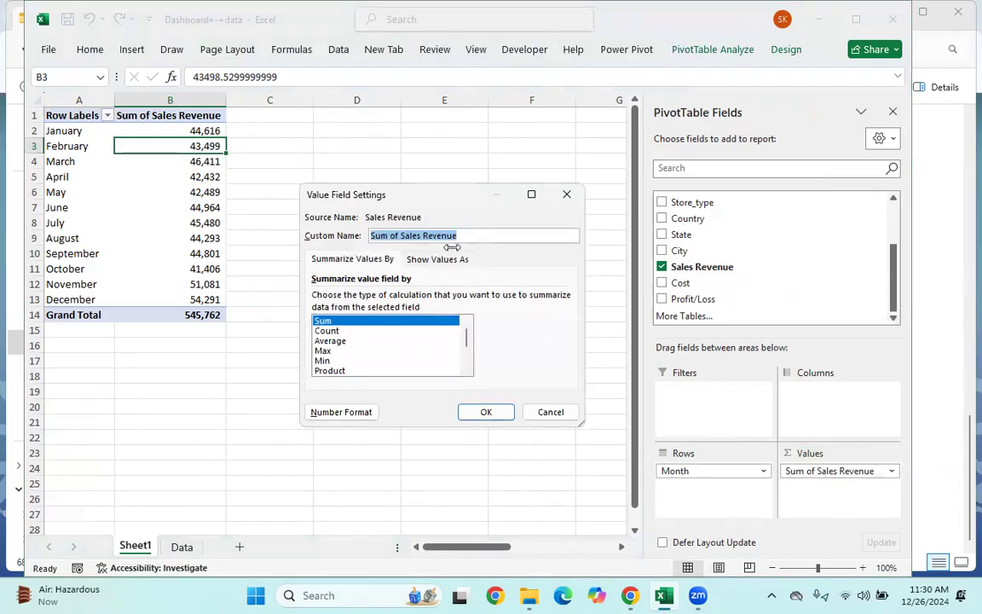
type("Total")
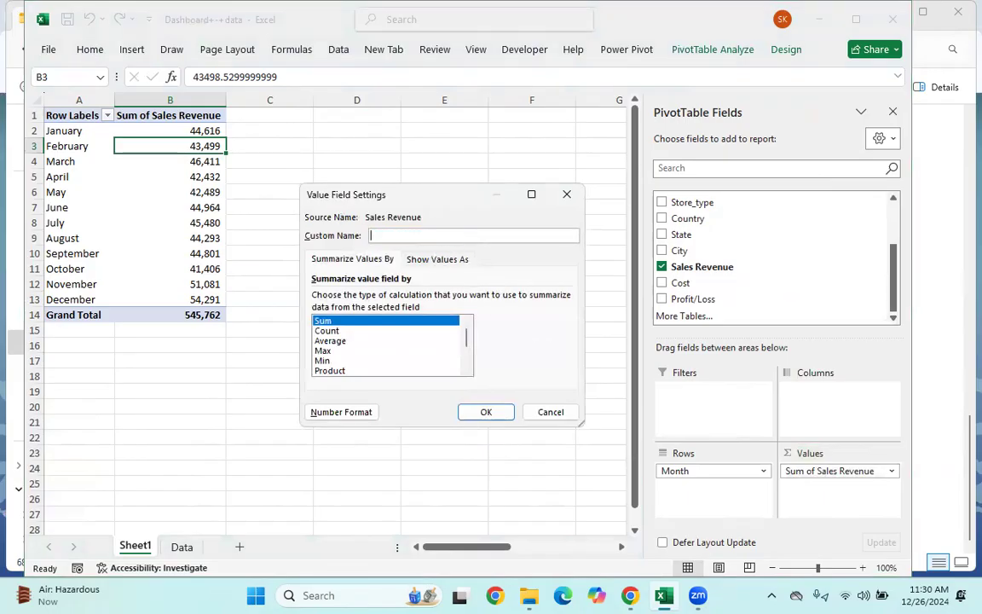
type(" Sales")
Try the Average, Product and Count summary functions for Sales Revenue, then return to Sum and apply the settings
left_click(366, 340)
left_click(376, 321)
left_click(344, 341)
left_click(340, 370)
scroll(345, 369, "down", 2)
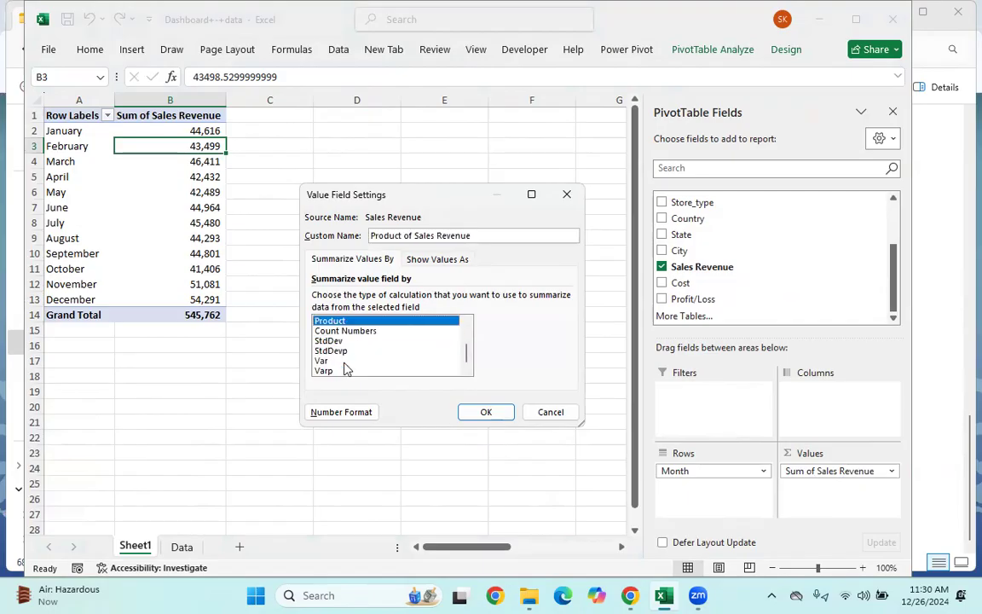
scroll(346, 365, "up", 2)
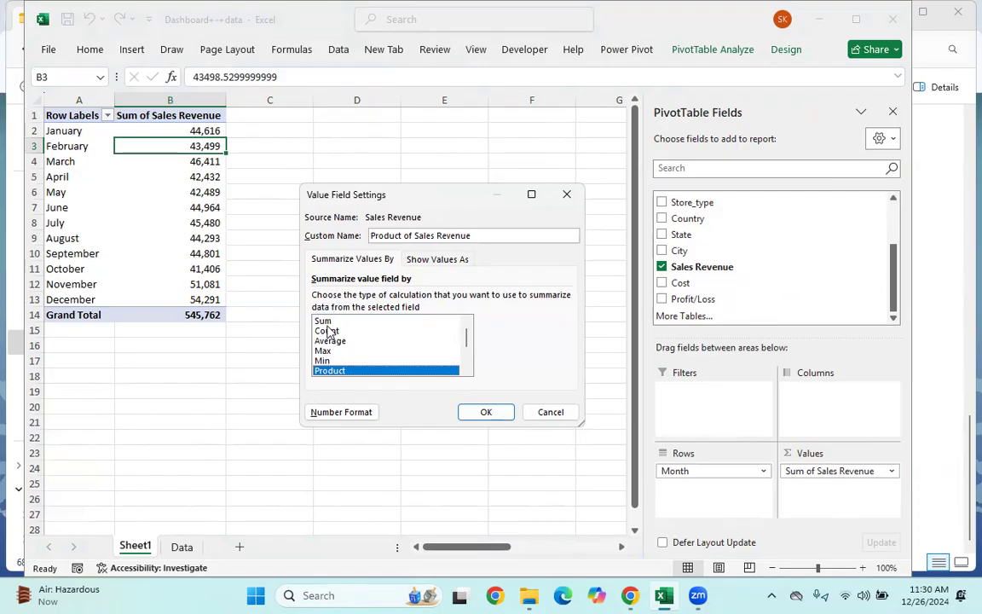
left_click(327, 331)
left_click(337, 321)
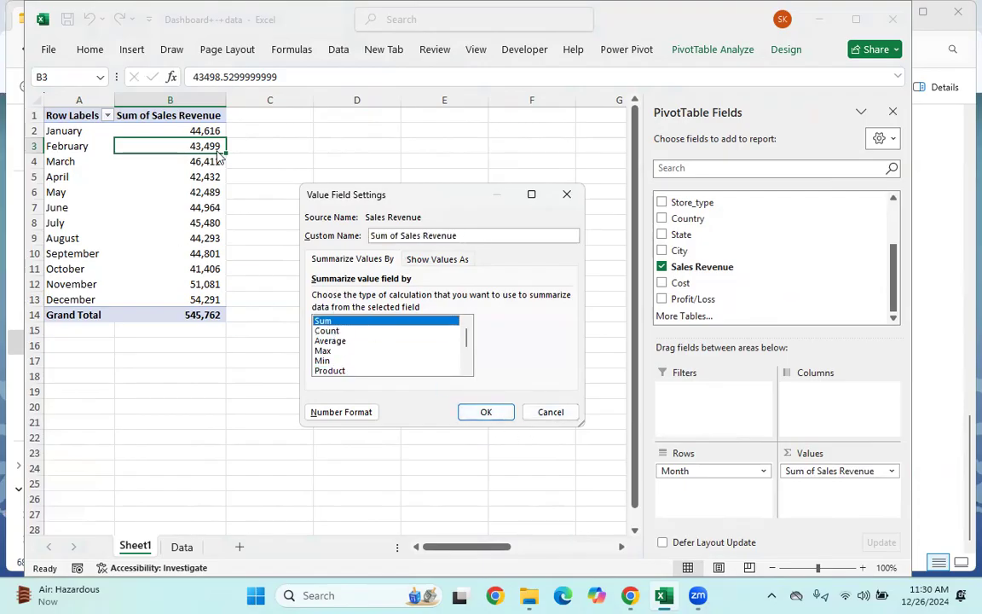
left_click(486, 413)
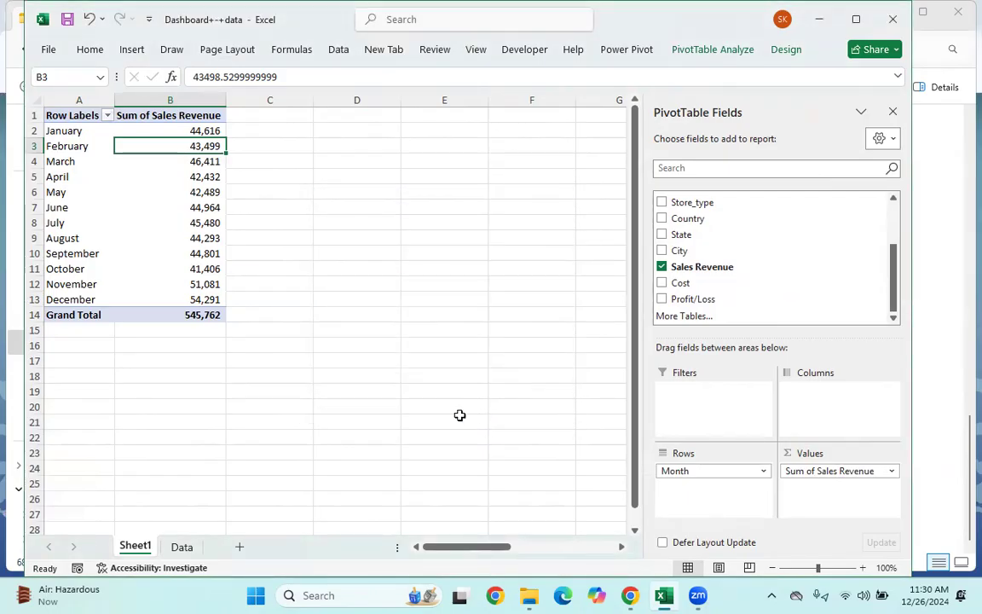
Add Sales Revenue to the PivotTable values a second time
left_click_drag(730, 265, 852, 492)
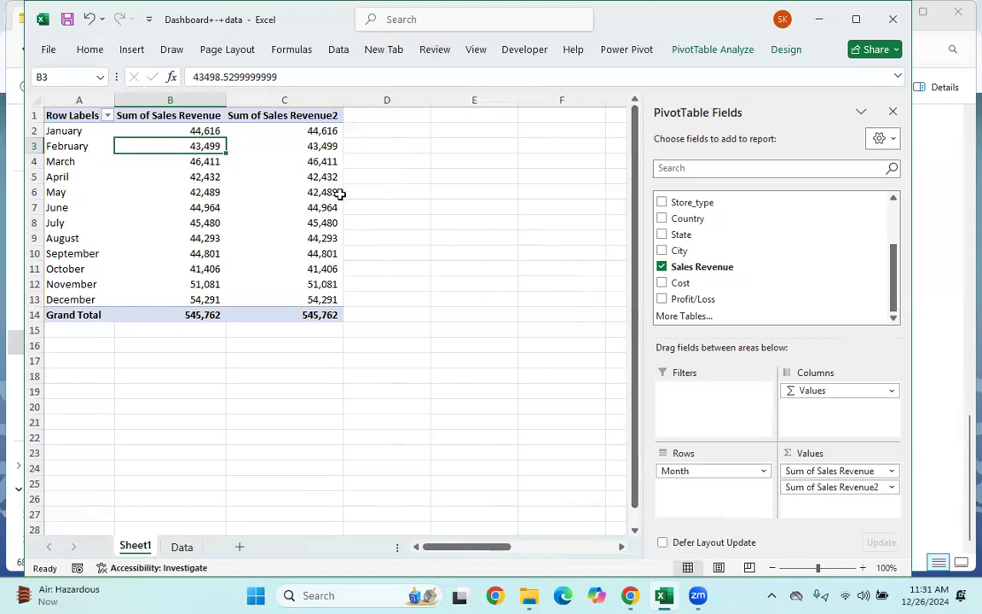
left_click(282, 115)
left_click(278, 109)
left_click(465, 161)
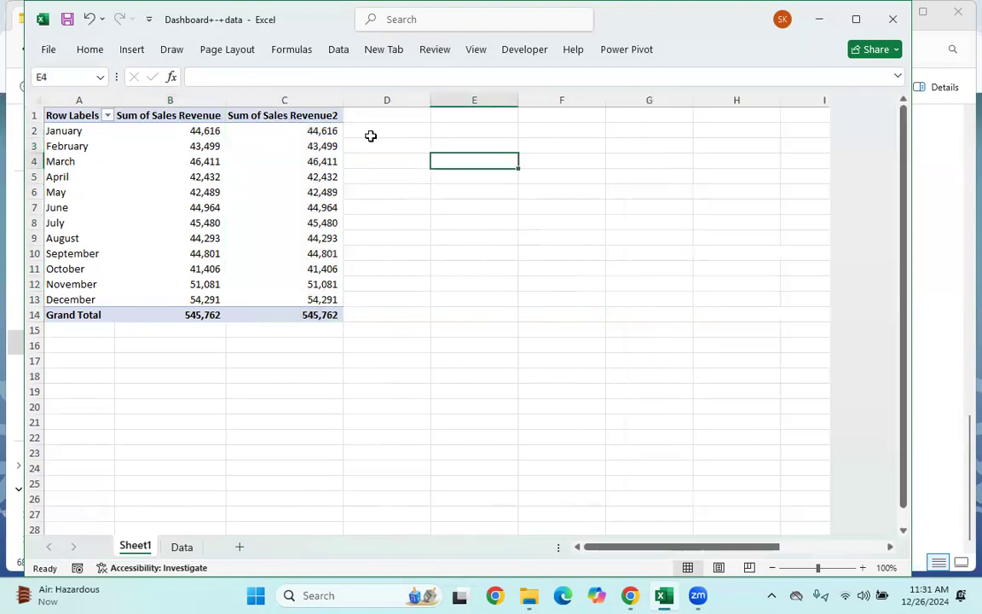
Summarize the second Sales Revenue value field by Average
left_click(267, 115)
double_click(267, 115)
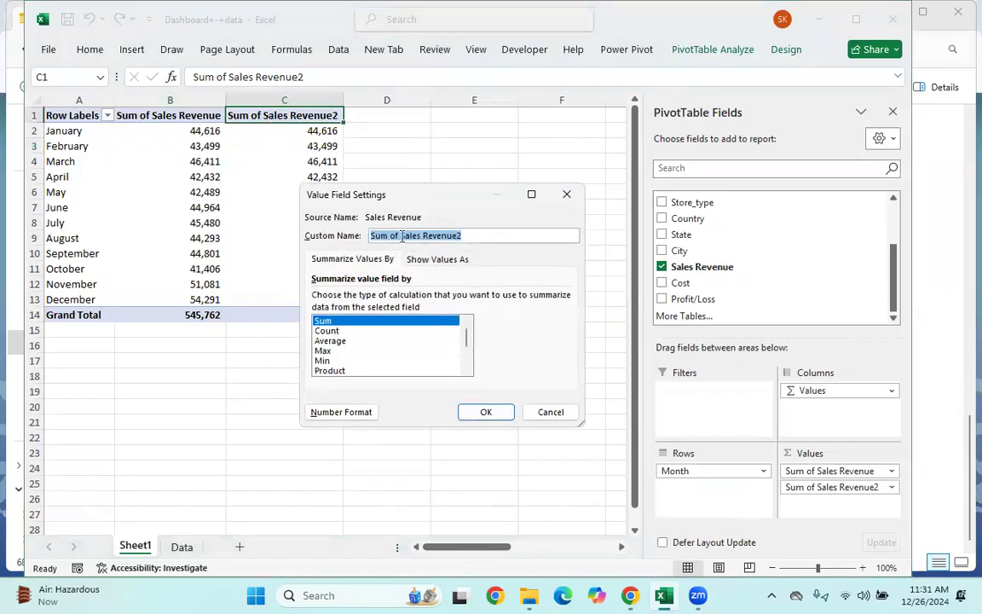
key("BackSpace")
type("Average Sales")
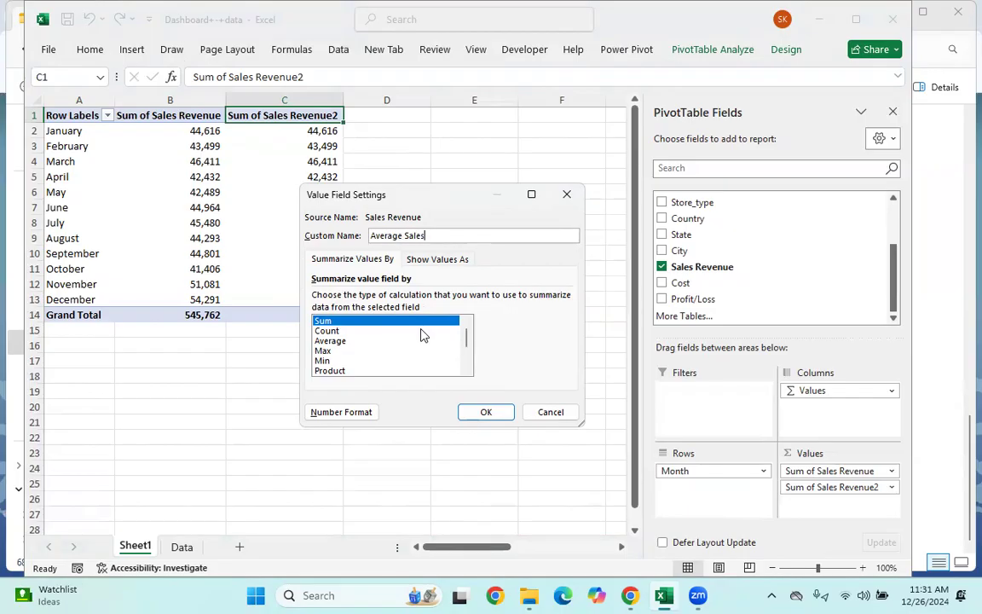
left_click(361, 342)
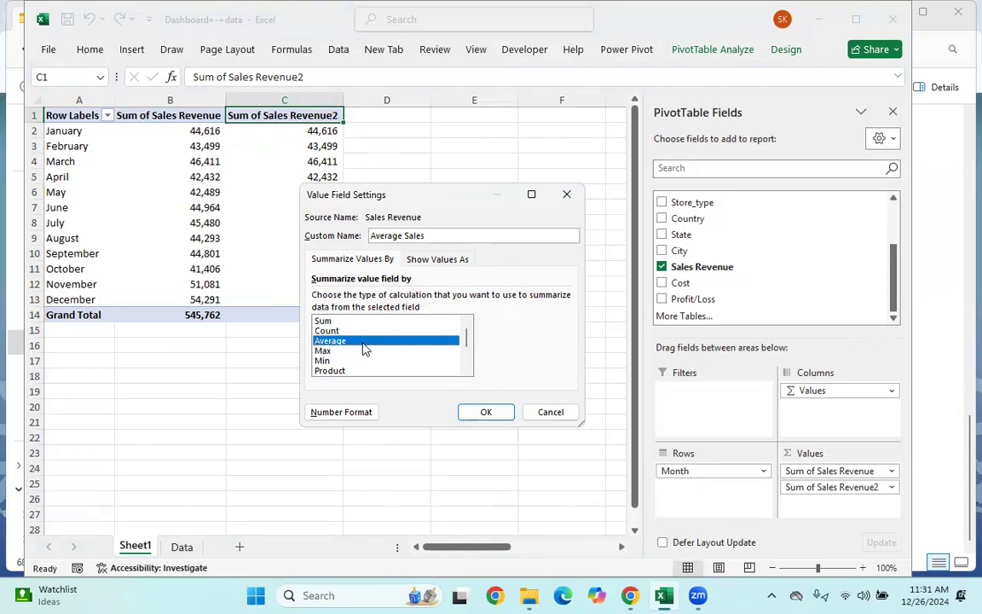
left_click(483, 412)
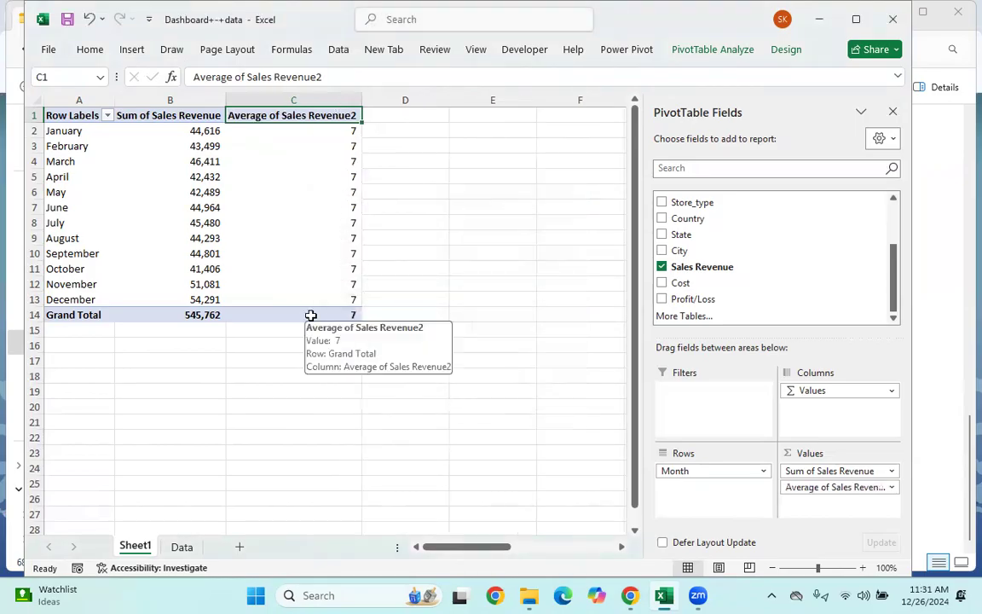
Give the averaged Sales Revenue field the custom name Average Sales
double_click(330, 108)
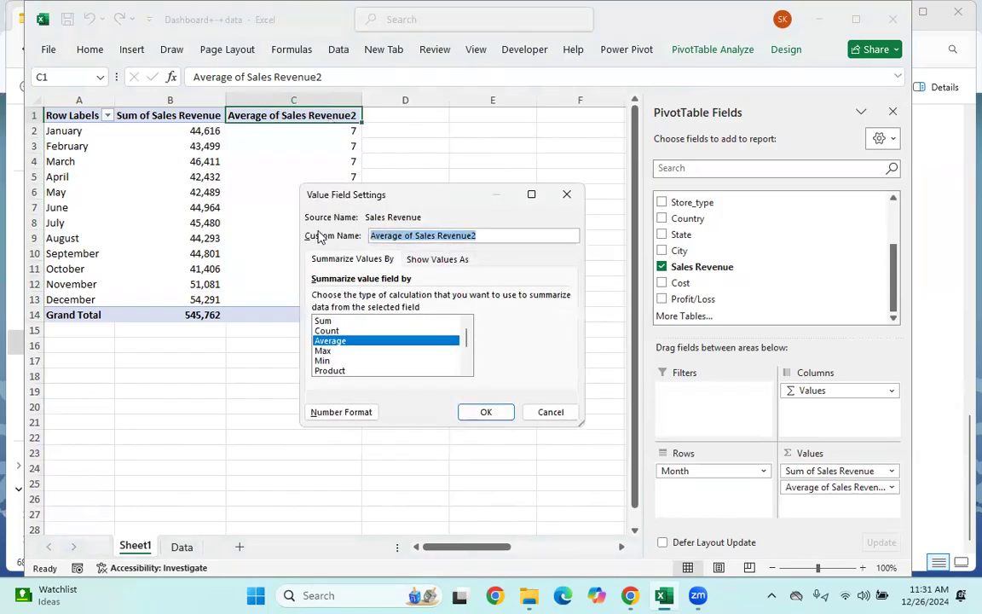
key("BackSpace")
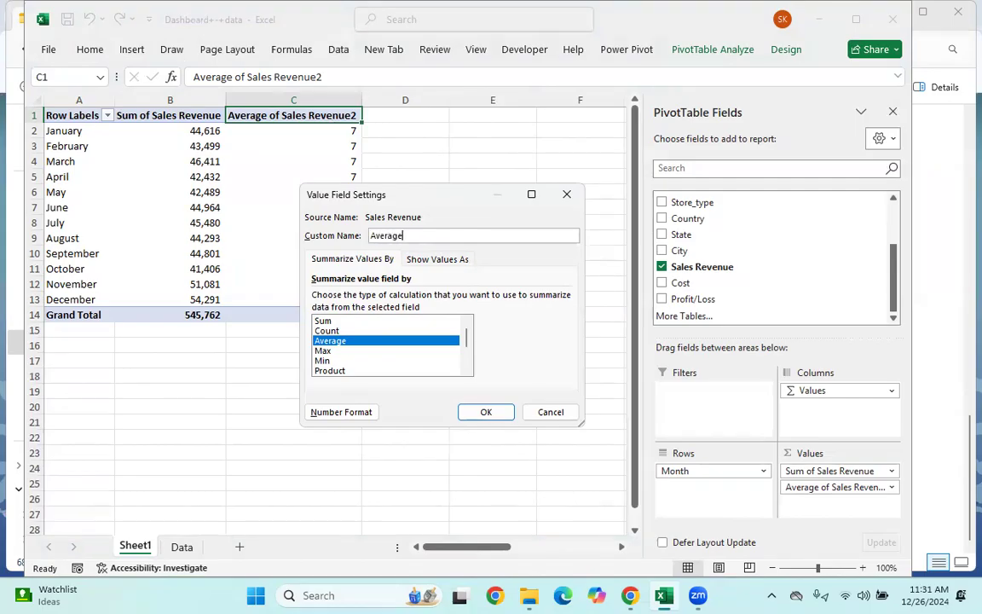
type("Average Sales")
key("Return")
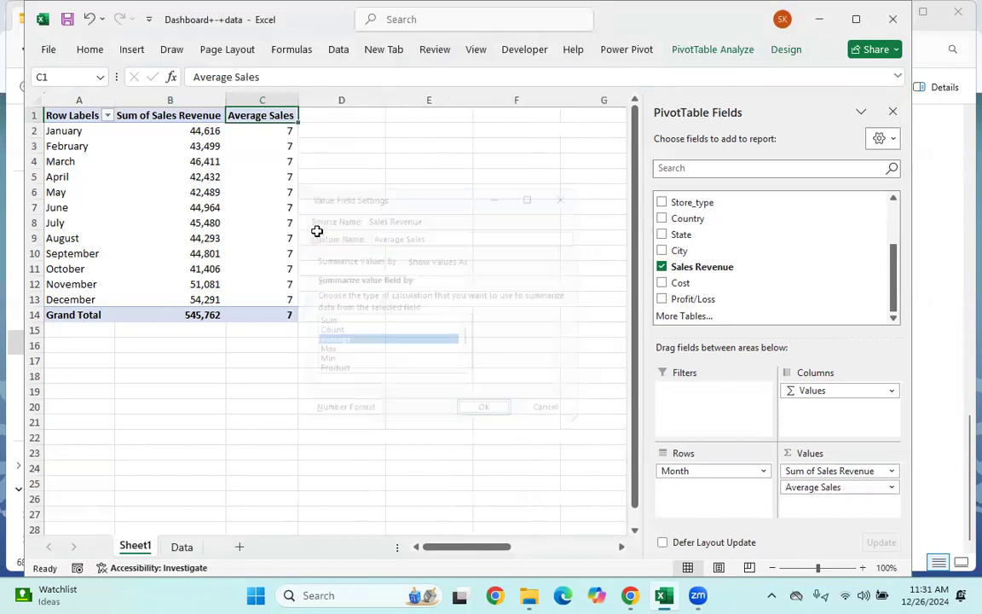
Give the summed Sales Revenue field the custom name Total Sales
double_click(209, 115)
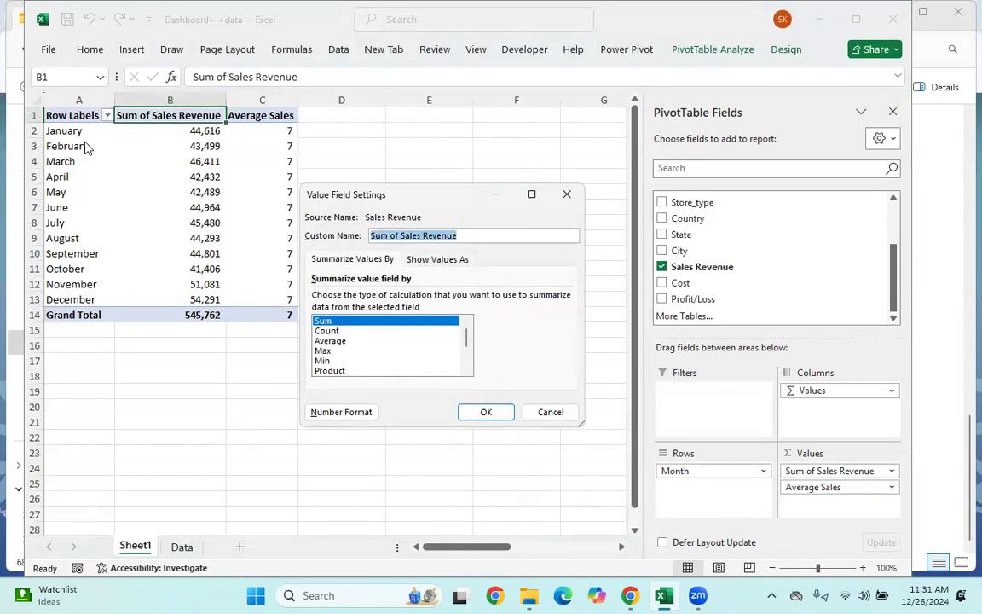
key("BackSpace")
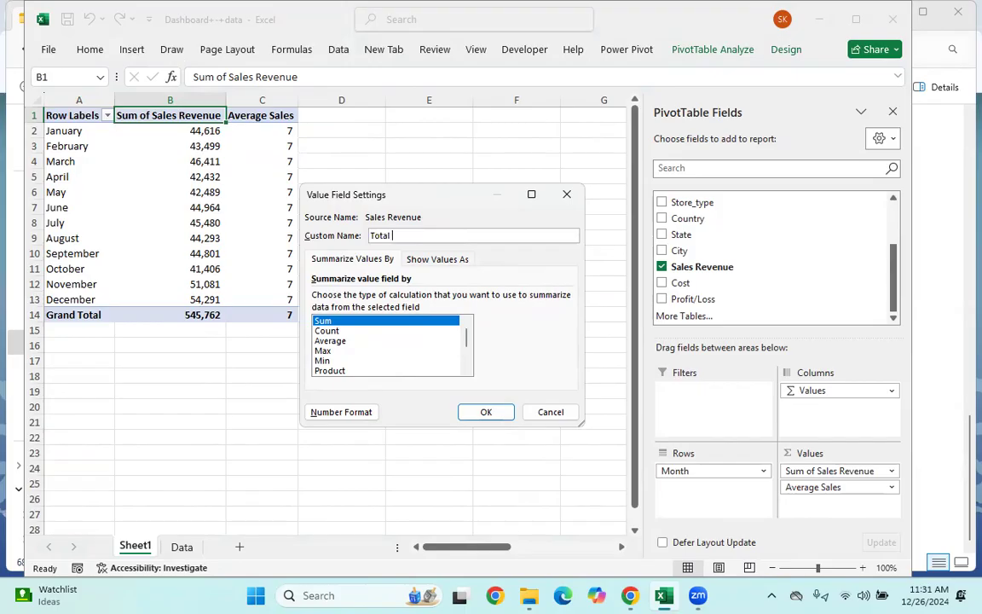
key("Return")
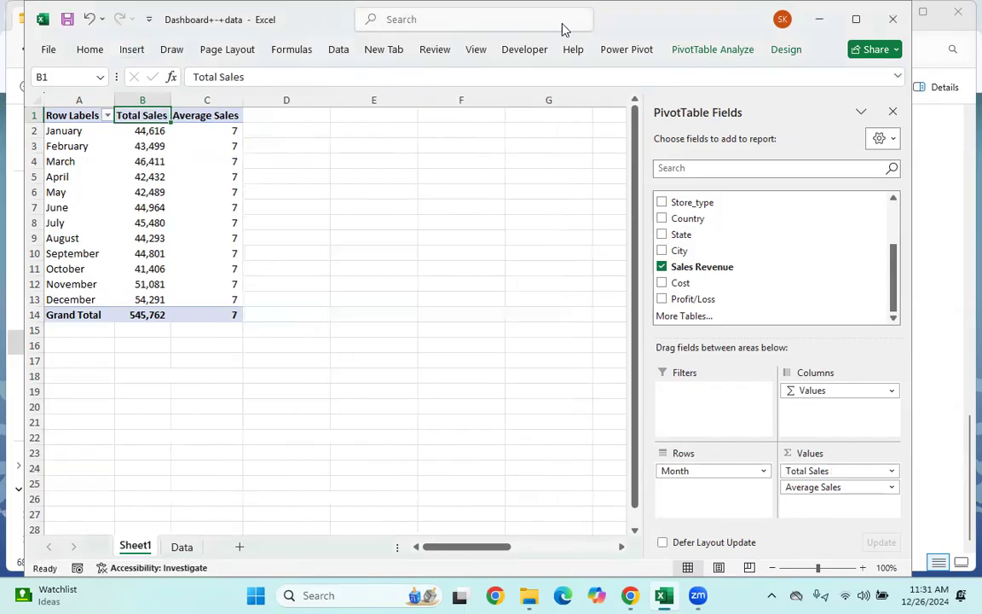
left_click(432, 343)
left_click(123, 208)
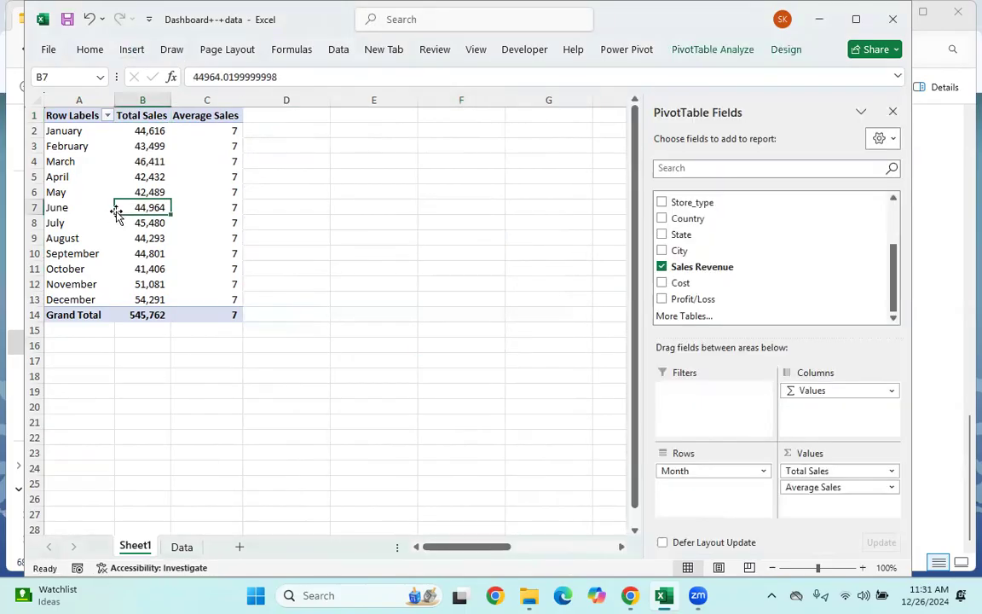
Rename the PivotTable's row label header in A1 as Month Name
left_click(73, 114)
double_click(84, 115)
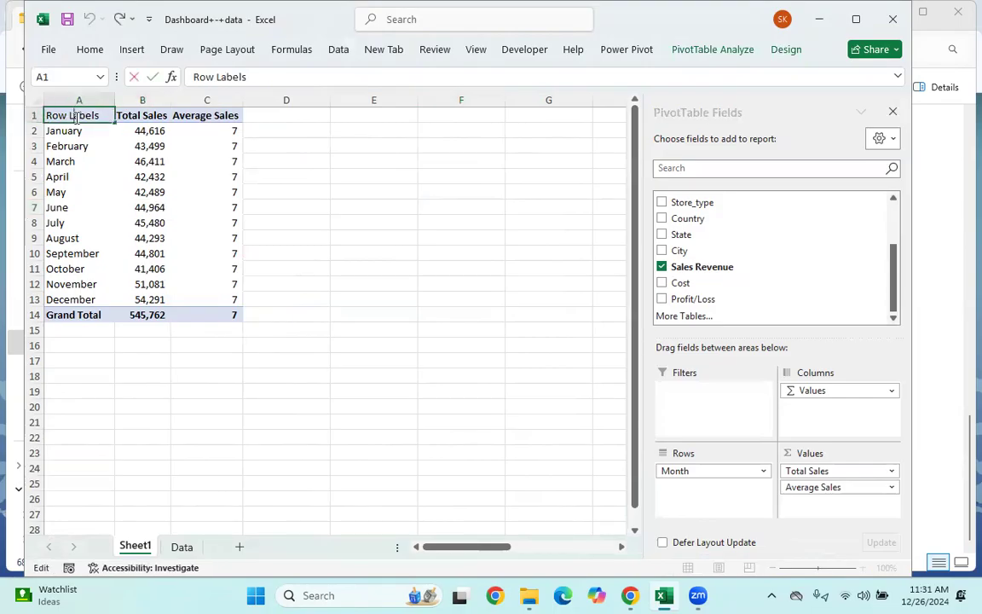
left_click_drag(11, 111, 12, 117)
key("BackSpace")
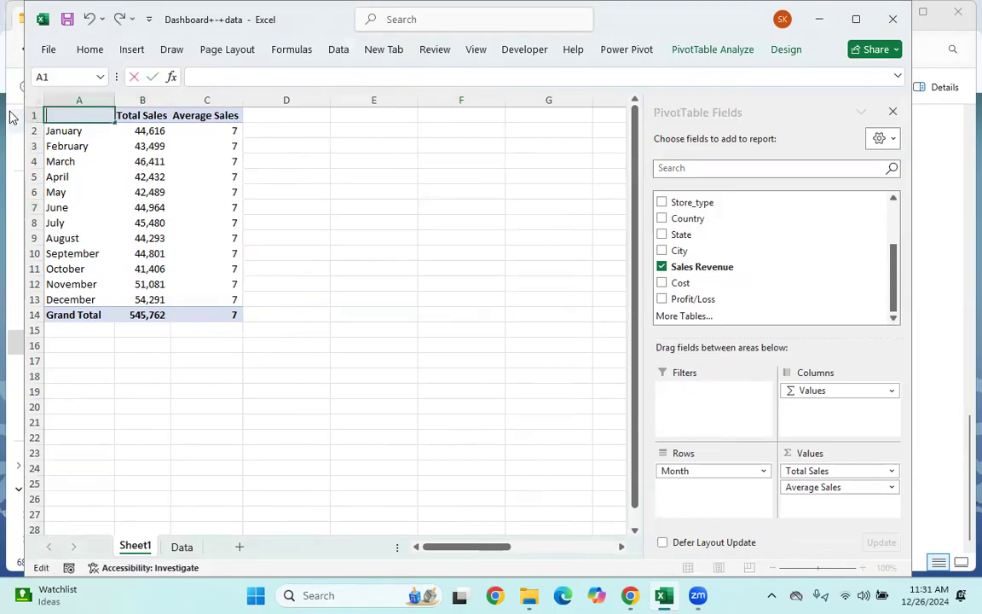
type("Month Name")
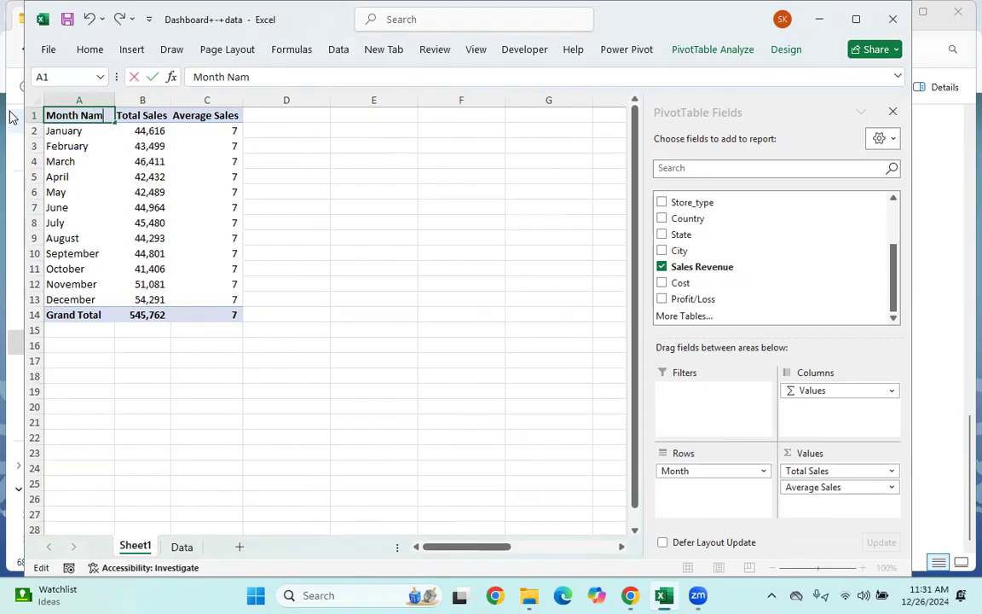
key("Return")
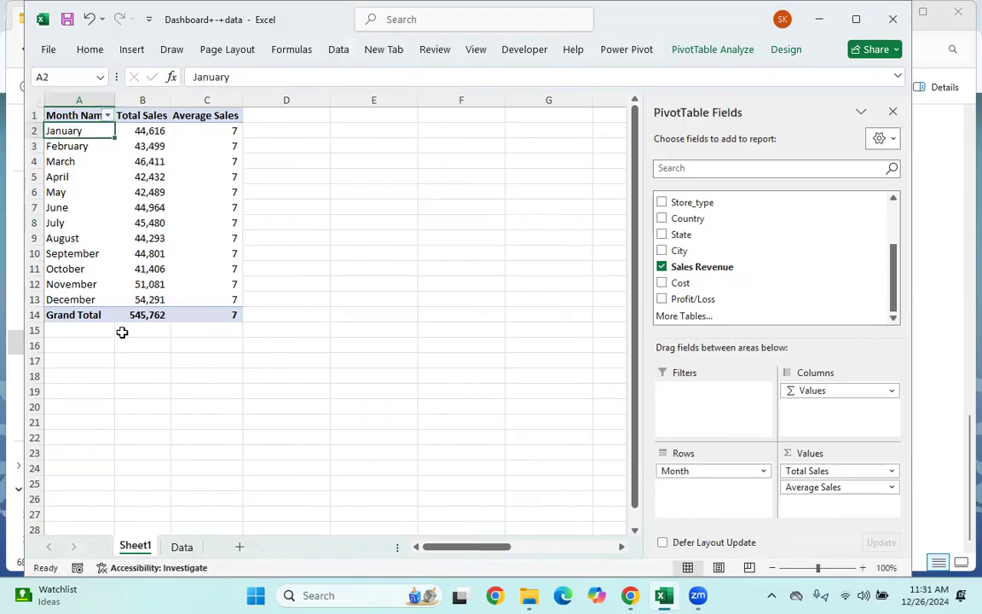
Look at the sorting and filtering choices for the Month field, including the additional sort options, without applying any
left_click(191, 344)
left_click(157, 118)
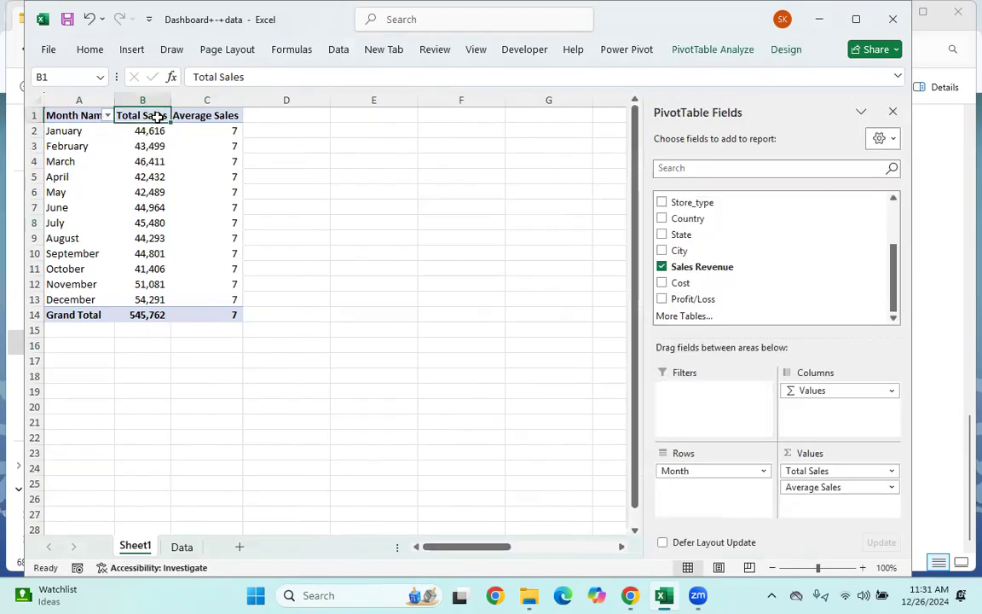
left_click(106, 115)
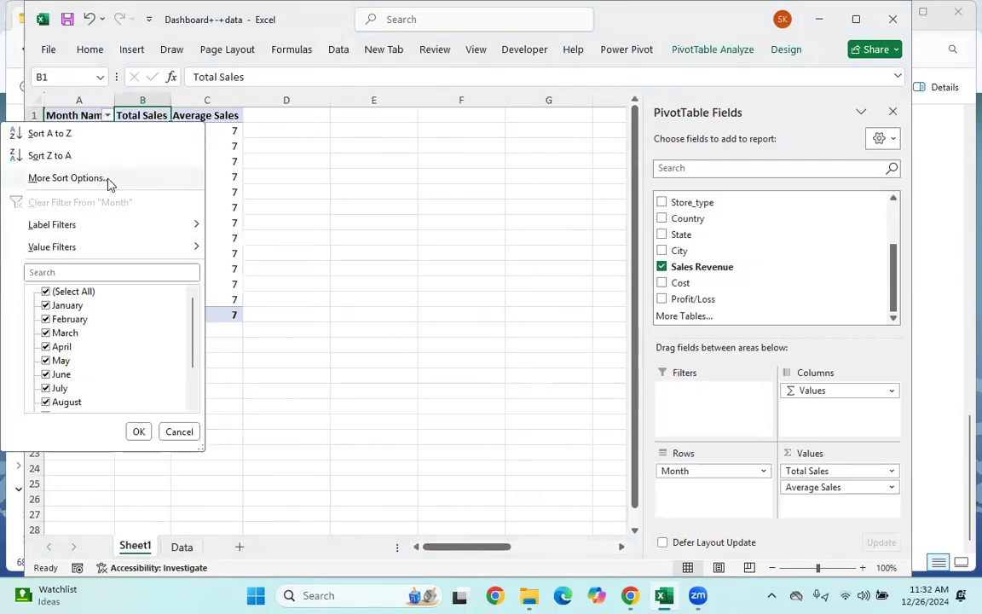
left_click(107, 179)
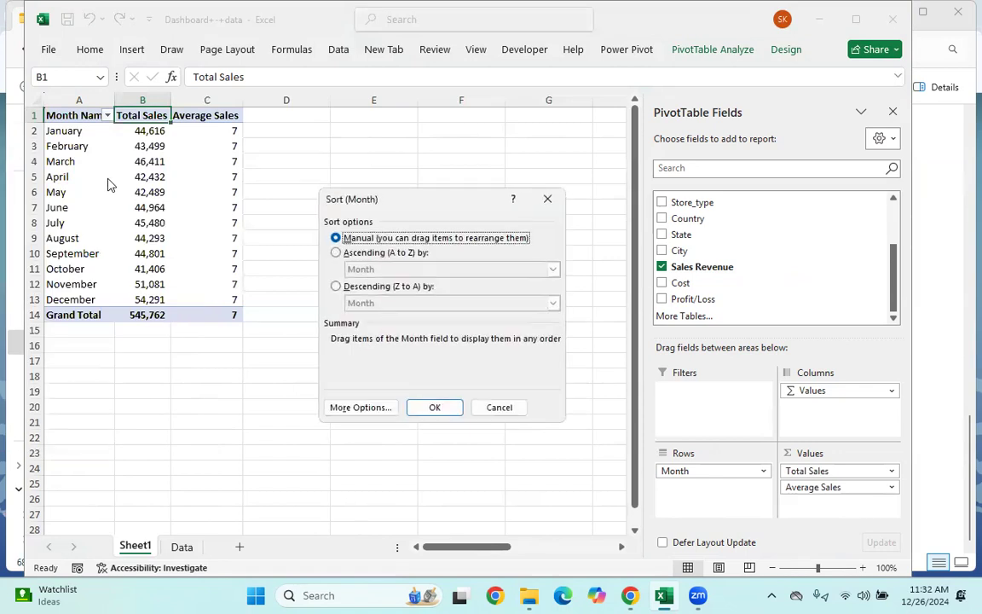
left_click(503, 408)
left_click(188, 160)
left_click(149, 160)
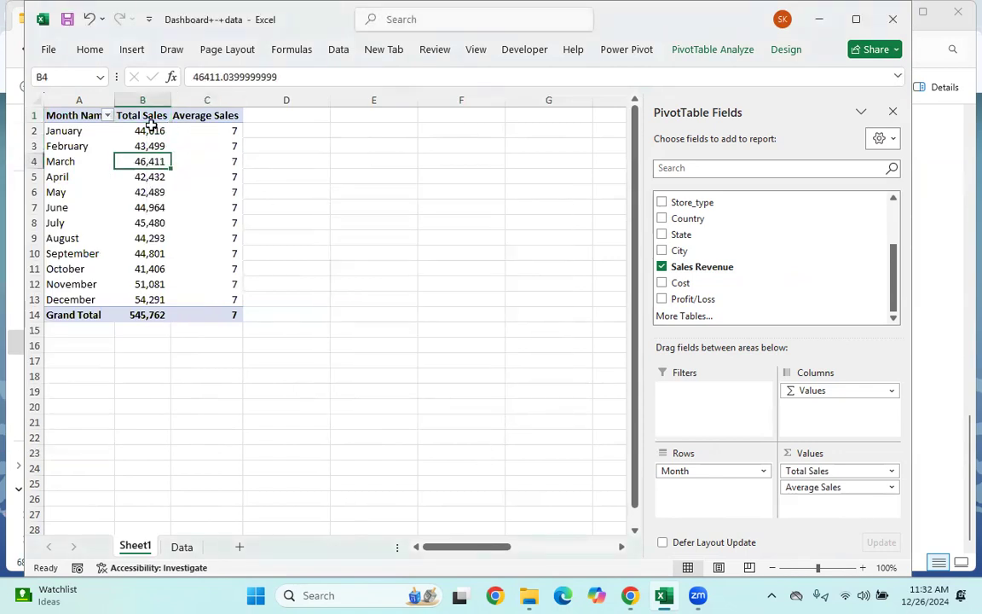
Copy the whole monthly sales PivotTable and paste the duplicate at cell E1
left_click(274, 349)
left_click(200, 221)
key("ctrl+a")
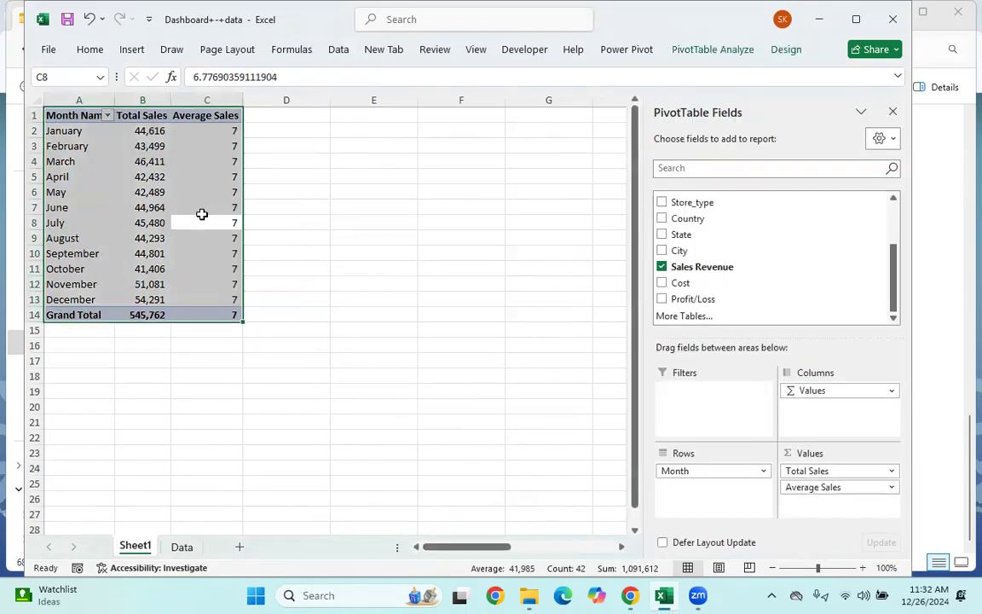
key("ctrl+c")
left_click(286, 116)
left_click(378, 112)
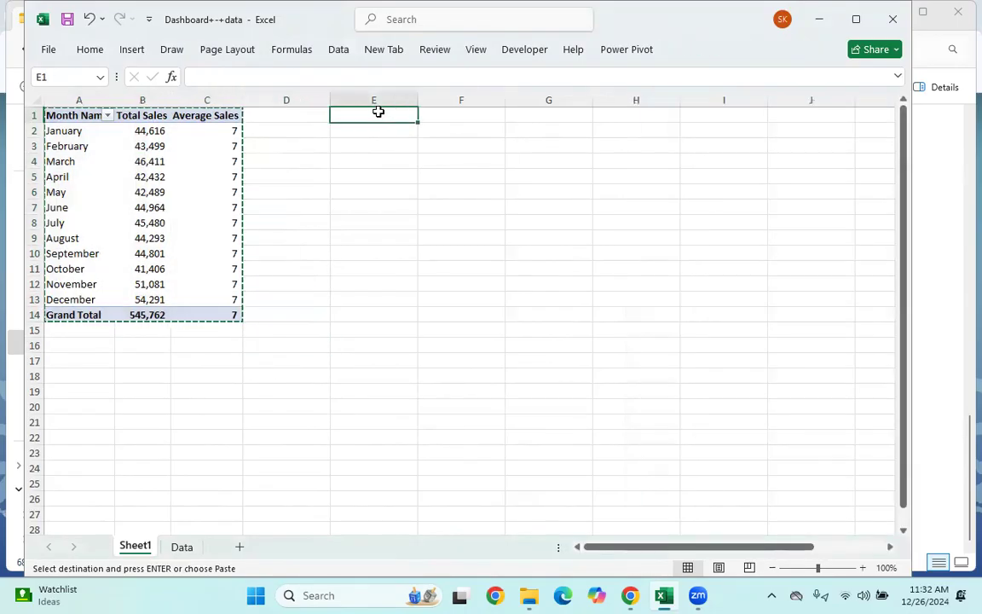
key("ctrl+v")
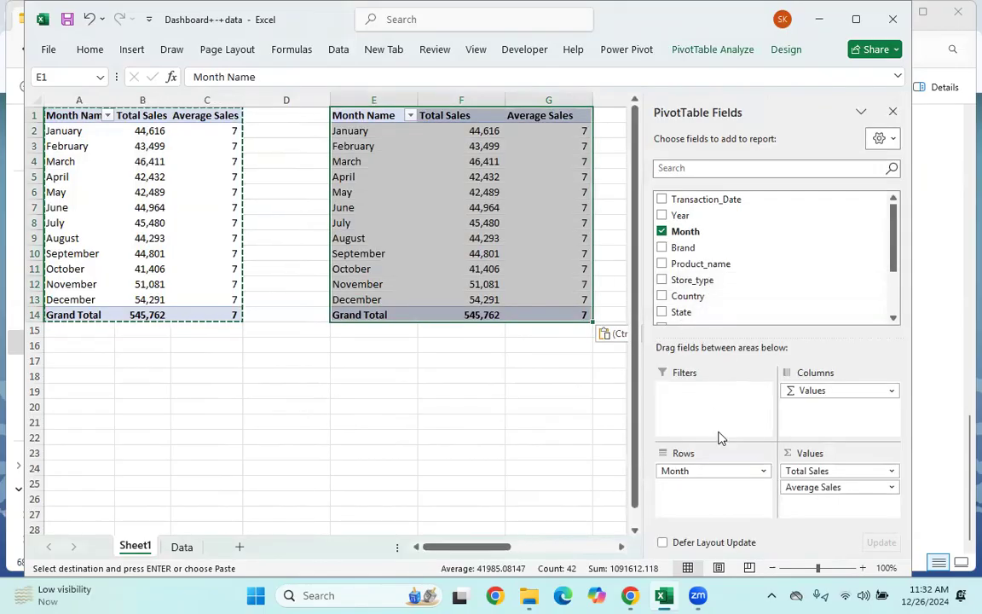
Remove Month, Total Sales and Average Sales from the pasted PivotTable so its layout is empty
left_click_drag(712, 476, 654, 469)
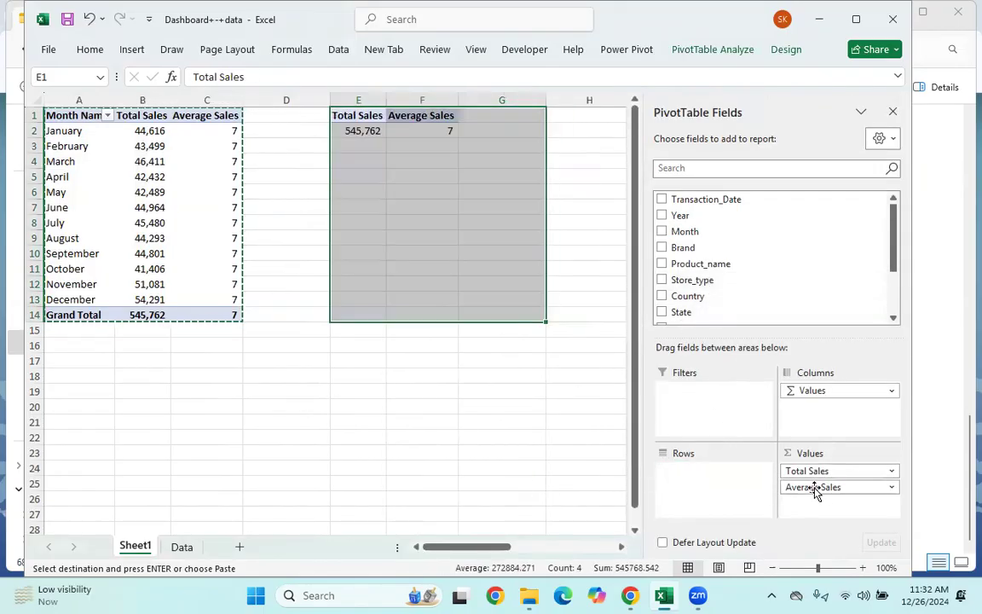
left_click_drag(599, 492, 599, 492)
left_click_drag(833, 472, 597, 444)
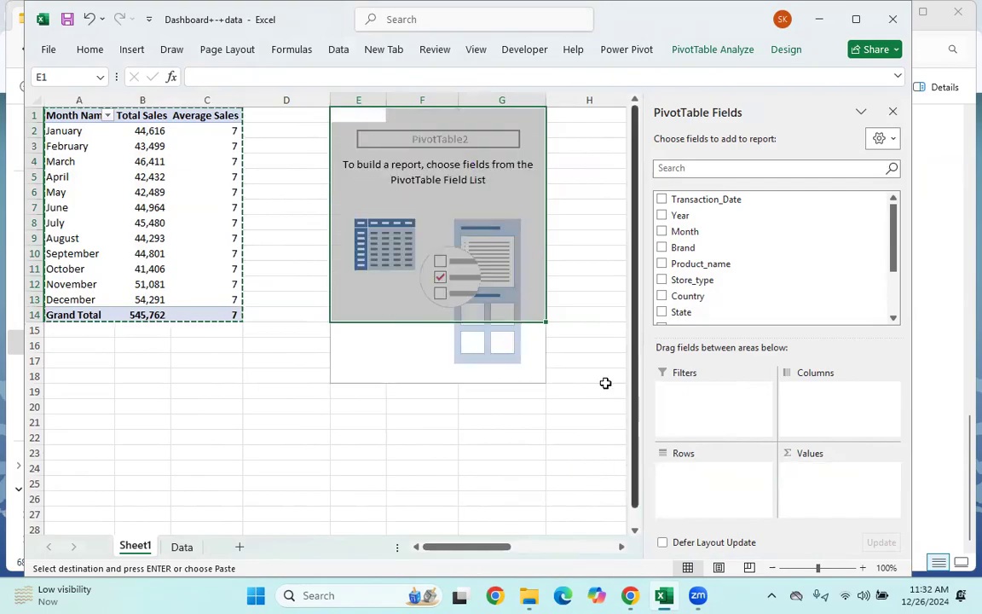
left_click(452, 457)
left_click(420, 205)
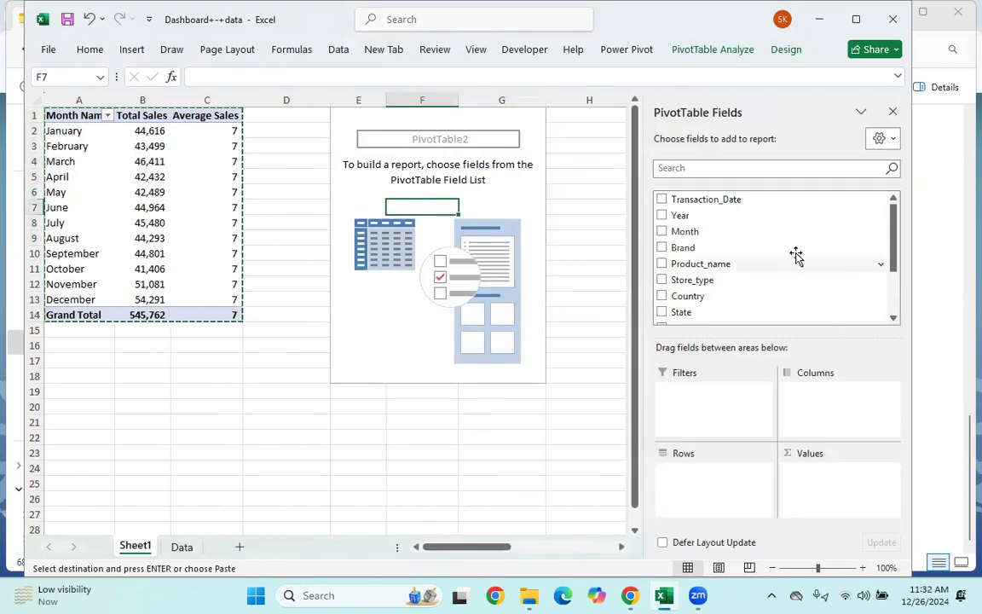
Lay out the pasted PivotTable with Brand as rows, Country as columns and the sum of Sales Revenue as values
scroll(754, 258, "down", 3)
scroll(754, 258, "up", 3)
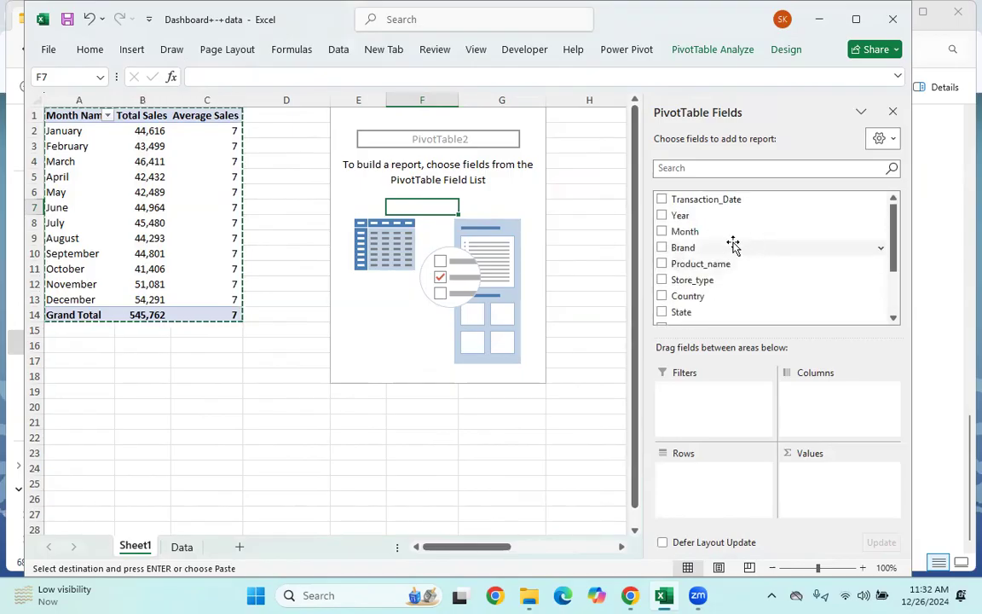
left_click_drag(714, 249, 812, 413)
left_click_drag(765, 441, 713, 486)
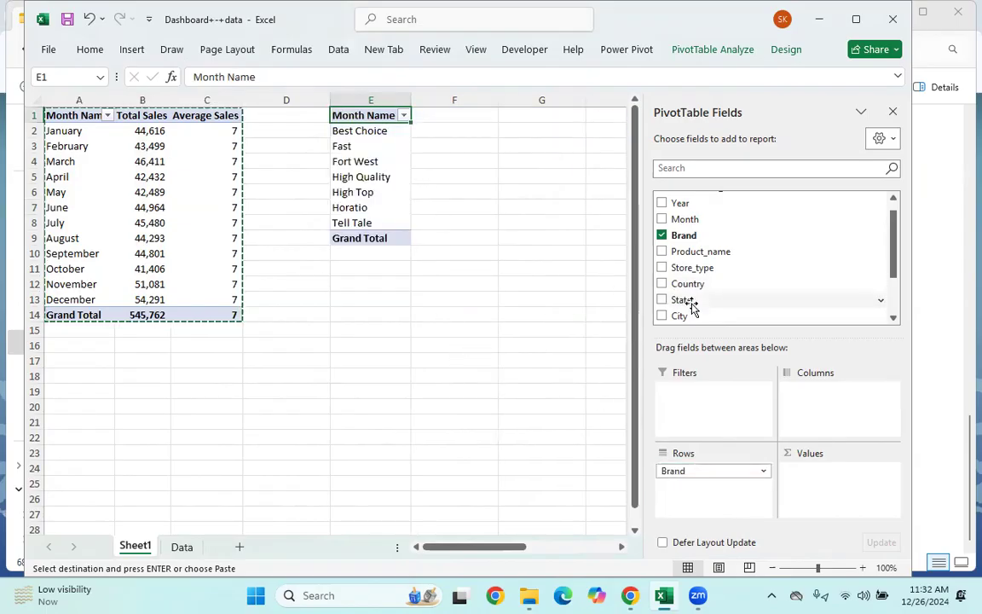
left_click_drag(692, 284, 848, 411)
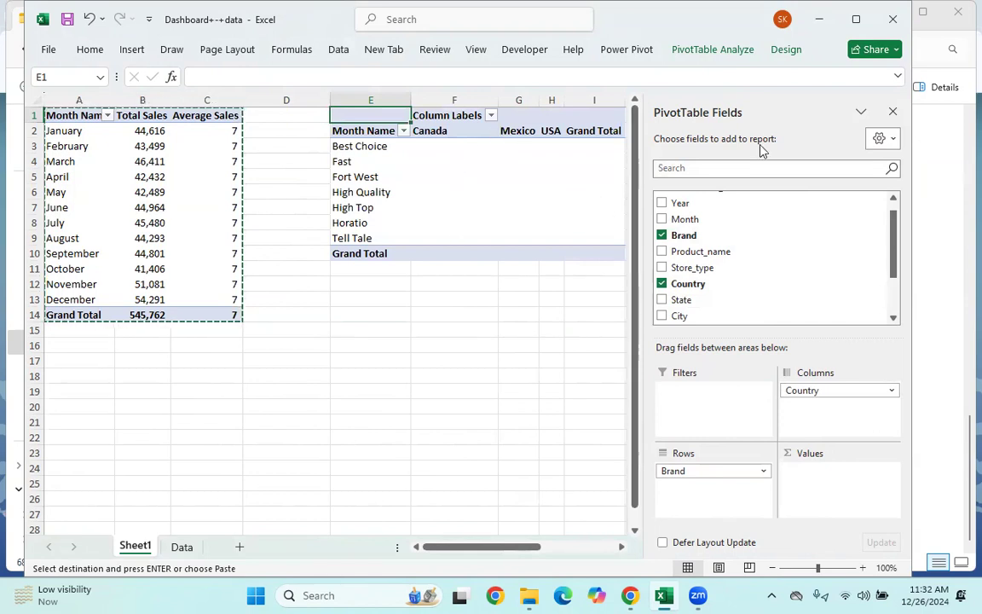
scroll(713, 300, "down", 2)
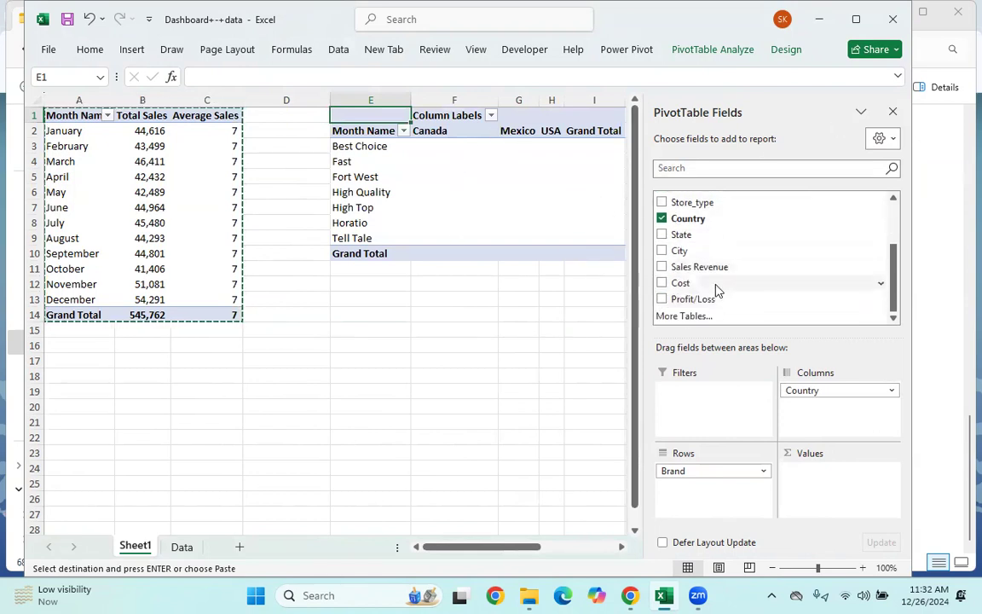
left_click_drag(718, 270, 809, 484)
left_click(511, 438)
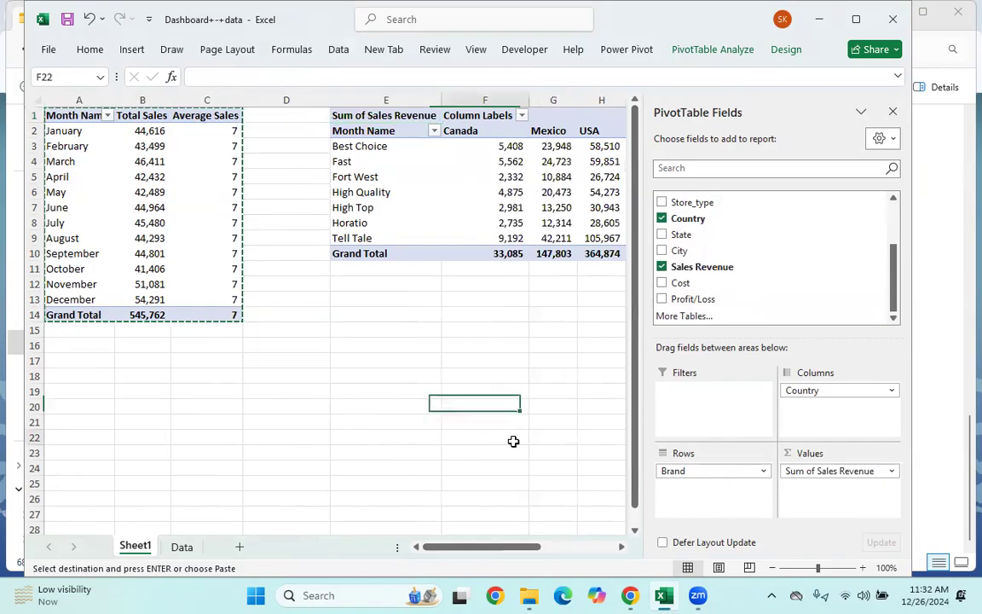
left_click(348, 146)
left_click(464, 146)
left_click(445, 374)
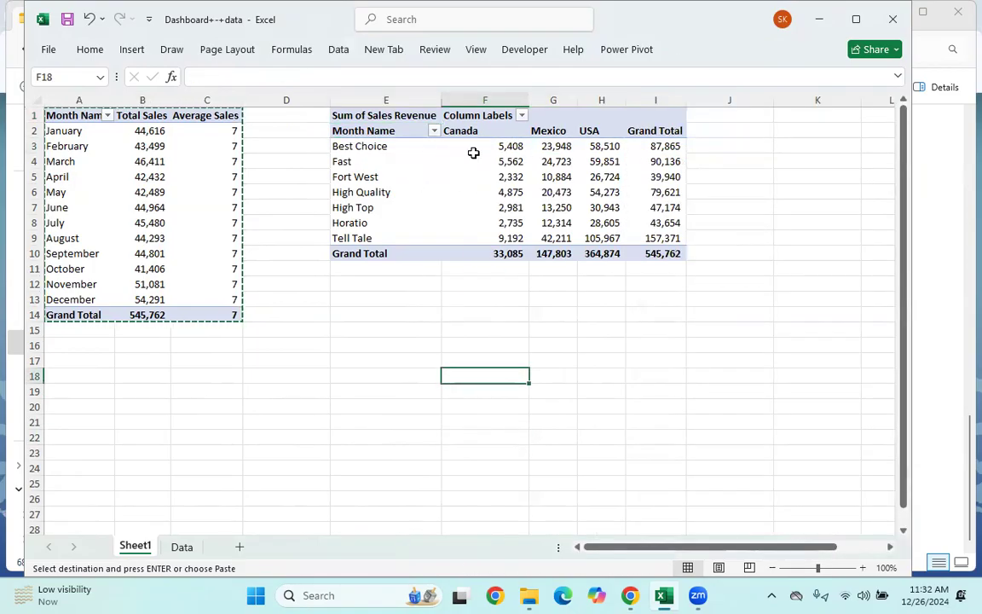
left_click(550, 149)
left_click(588, 152)
left_click(446, 373)
Move the whole brand-by-country PivotTable from E1 to cell A16, below the monthly sales PivotTable
left_click(444, 239)
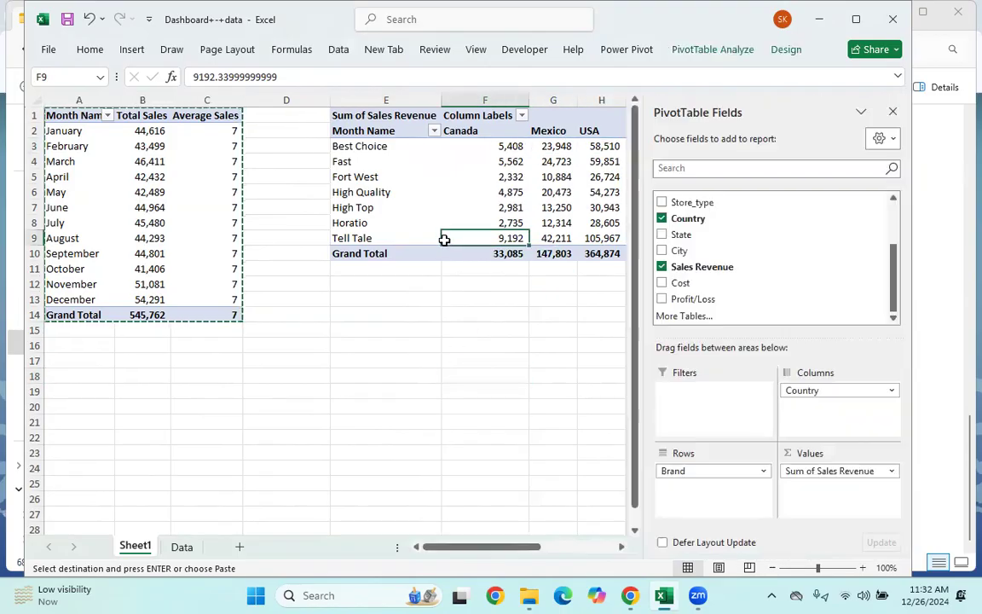
key("ctrl+c")
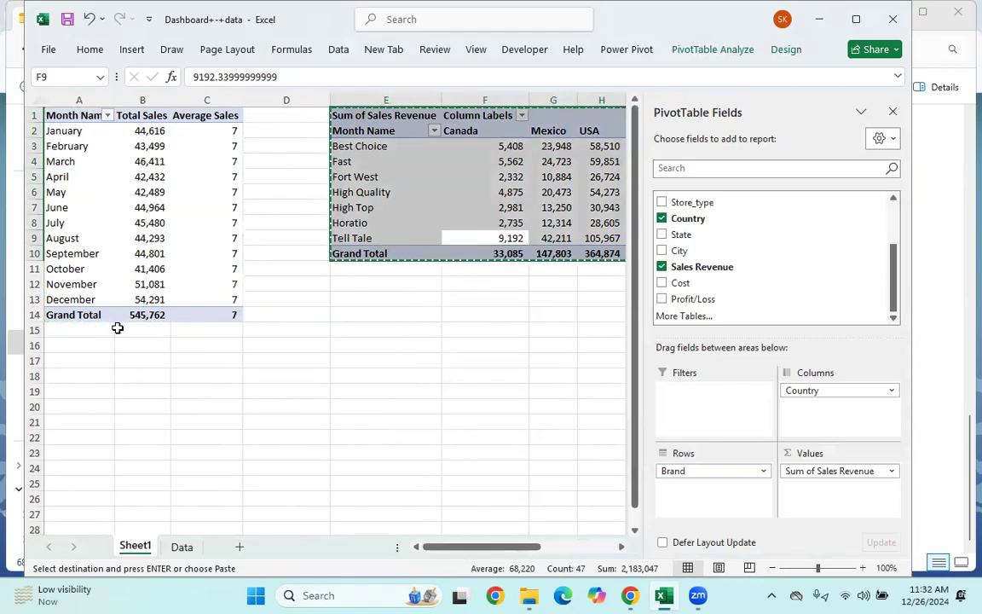
left_click(74, 346)
key("ctrl+v")
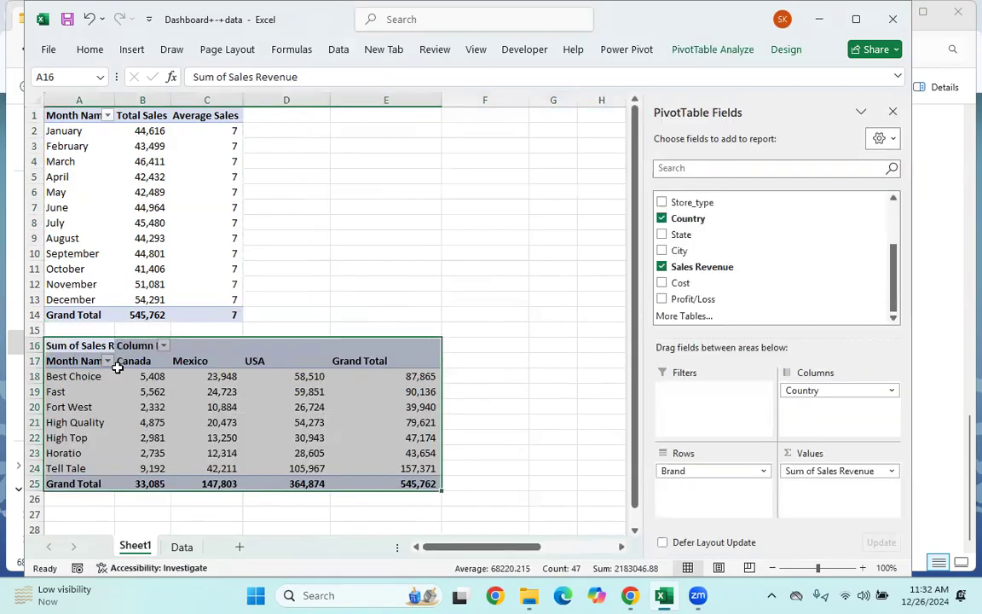
left_click(260, 277)
left_click(411, 375)
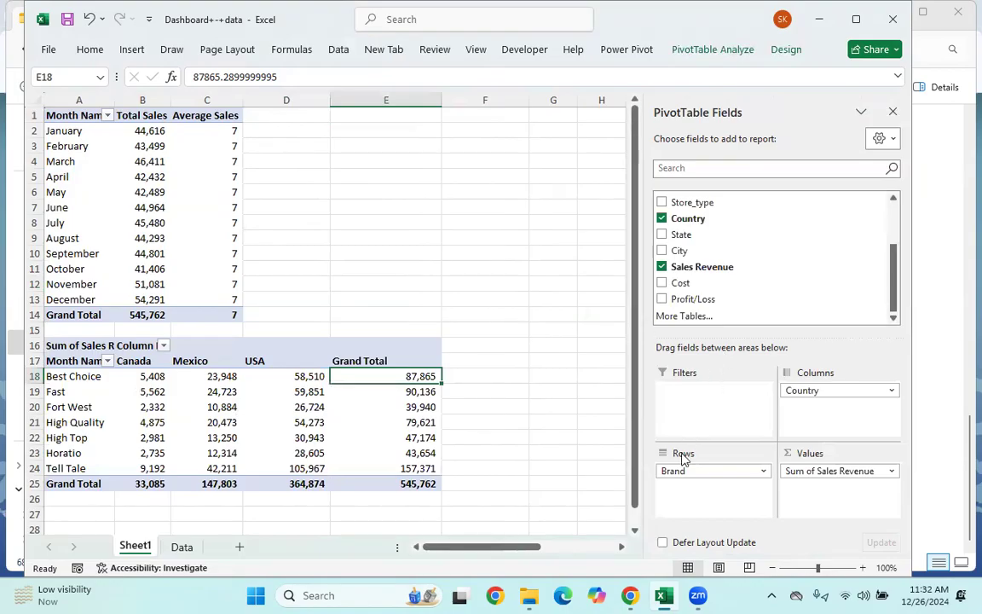
Try to add Month and Year as report filters to the brand-by-country PivotTable, dismissing the resulting messages
scroll(704, 254, "up", 2)
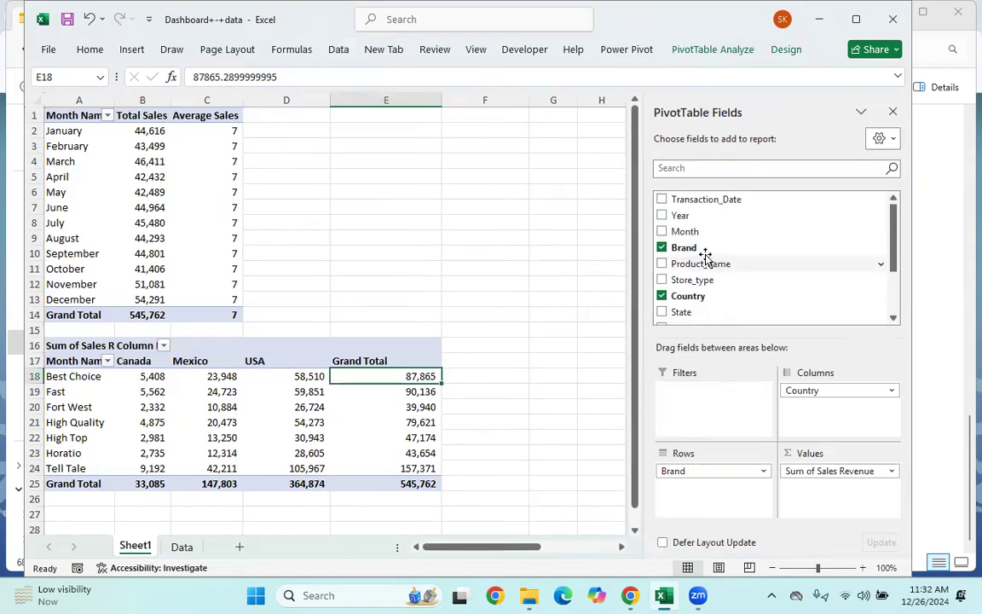
left_click_drag(709, 231, 673, 410)
left_click(505, 338)
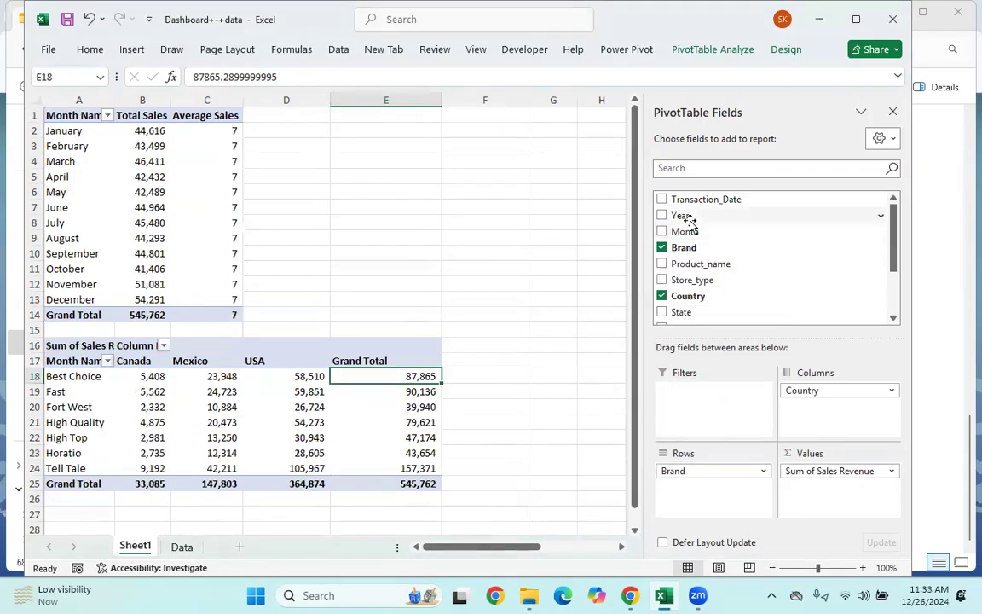
left_click_drag(691, 222, 705, 403)
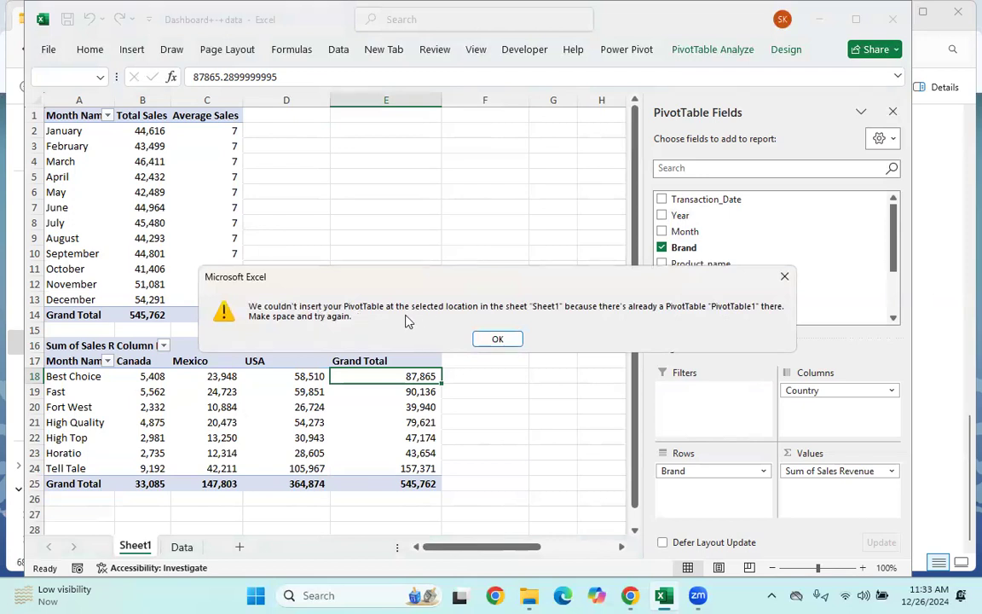
left_click(500, 339)
left_click(335, 269)
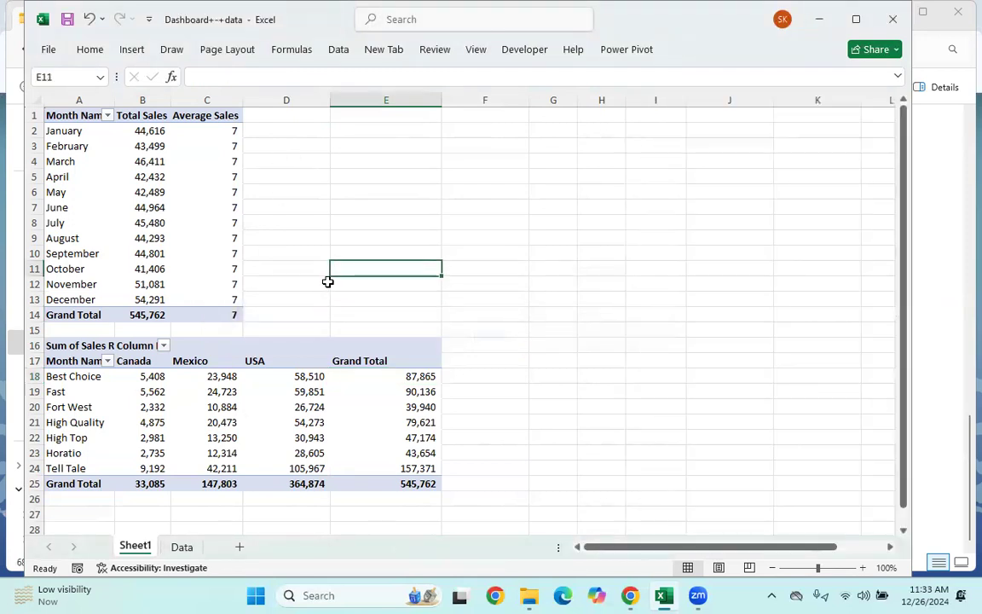
Copy the whole monthly sales PivotTable and paste the duplicate into the freed space at cell E1
left_click(219, 500)
left_click(215, 468)
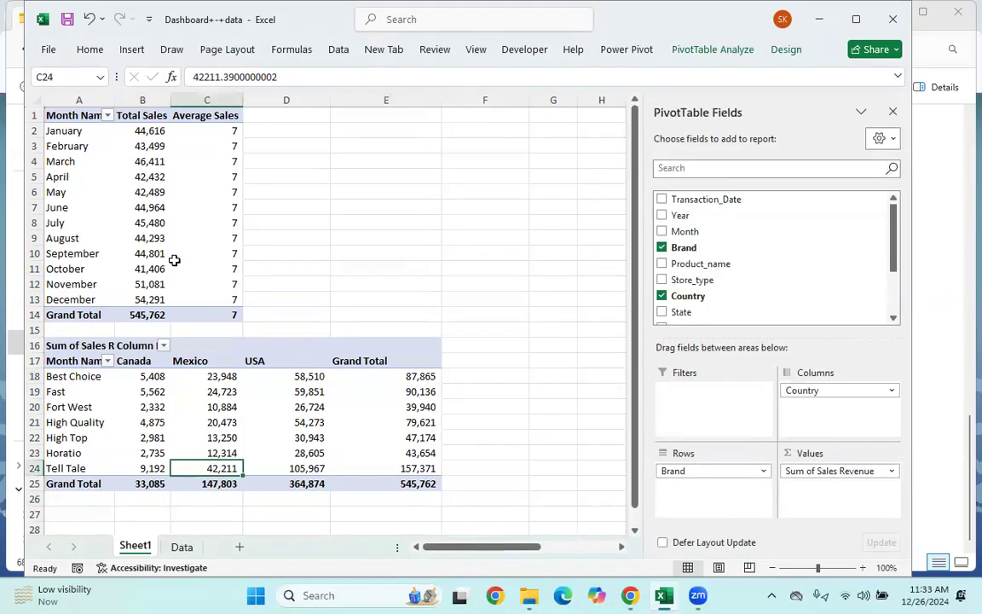
left_click(175, 254)
key("ctrl+a")
key("ctrl+c")
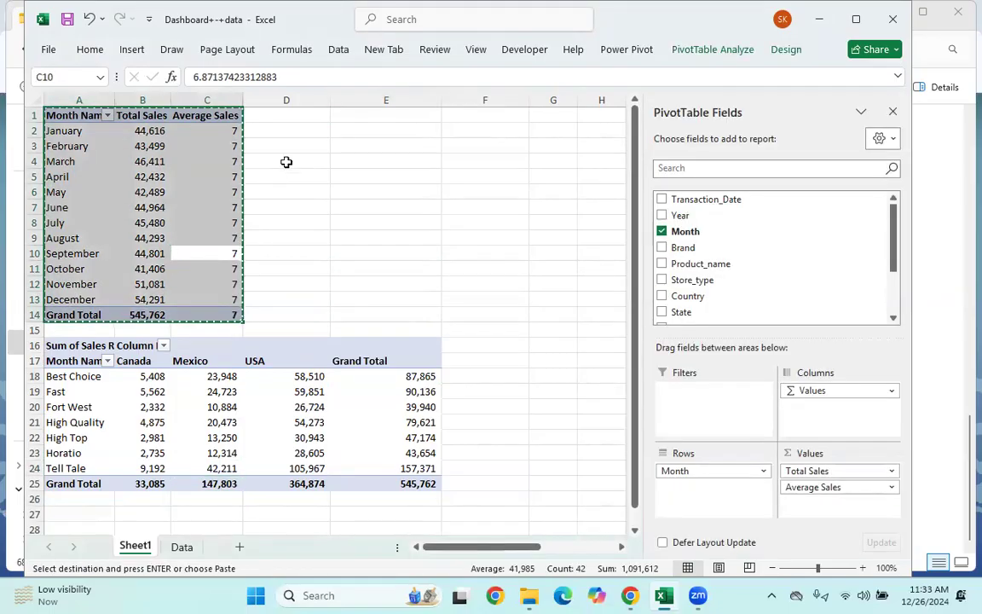
left_click(299, 117)
left_click(348, 114)
key("ctrl+v")
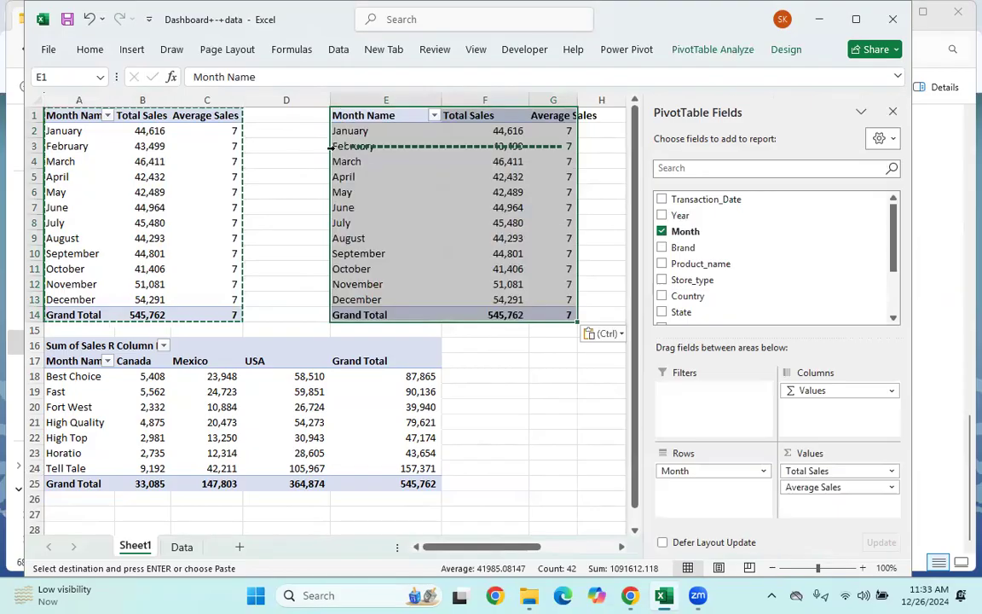
Remove Month from the rows and Average Sales from the values of the PivotTable at E1
left_click_drag(687, 473, 530, 473)
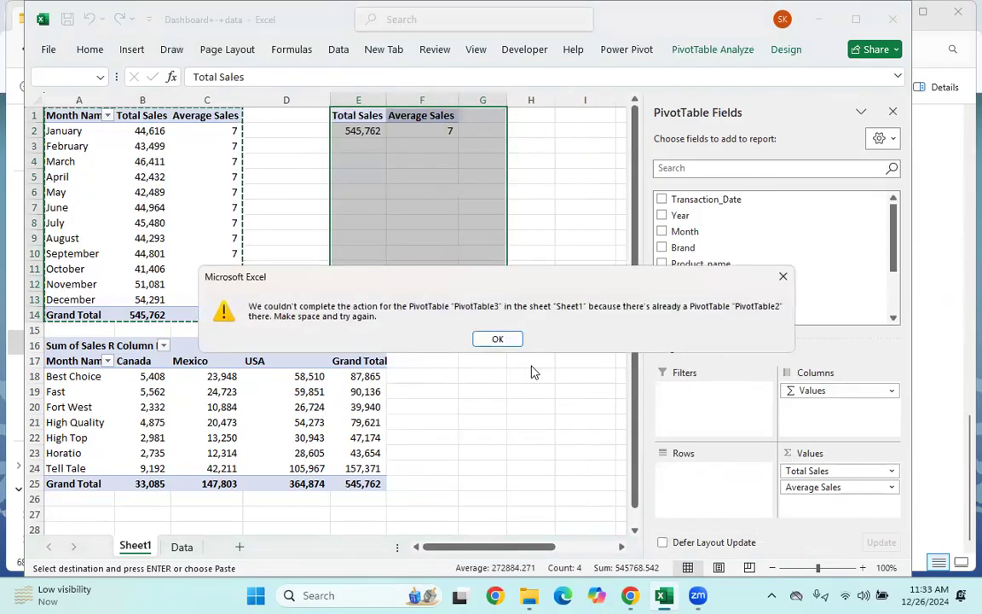
left_click(497, 338)
left_click_drag(807, 489, 607, 478)
left_click_drag(827, 468, 533, 433)
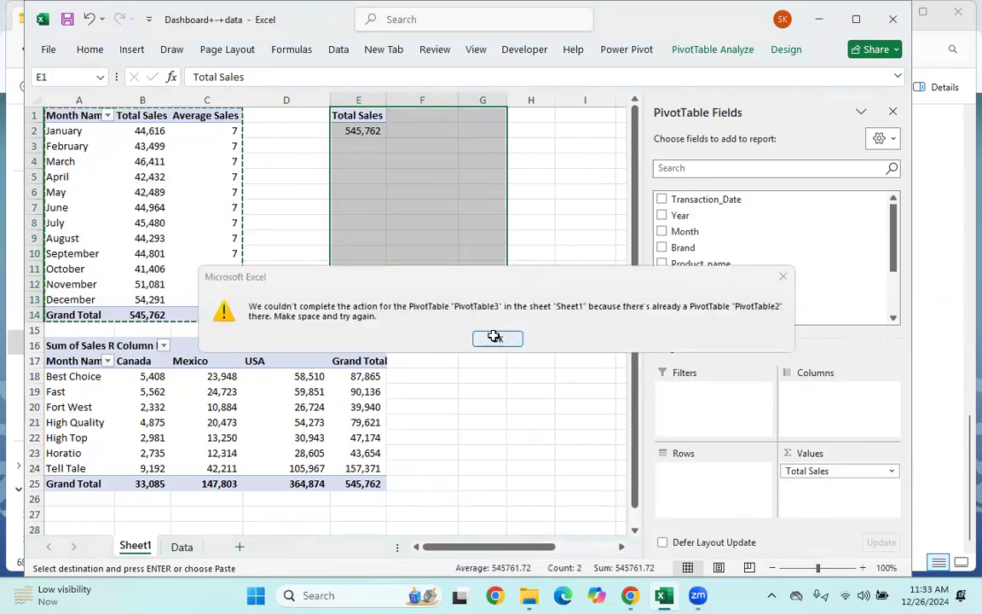
left_click(496, 337)
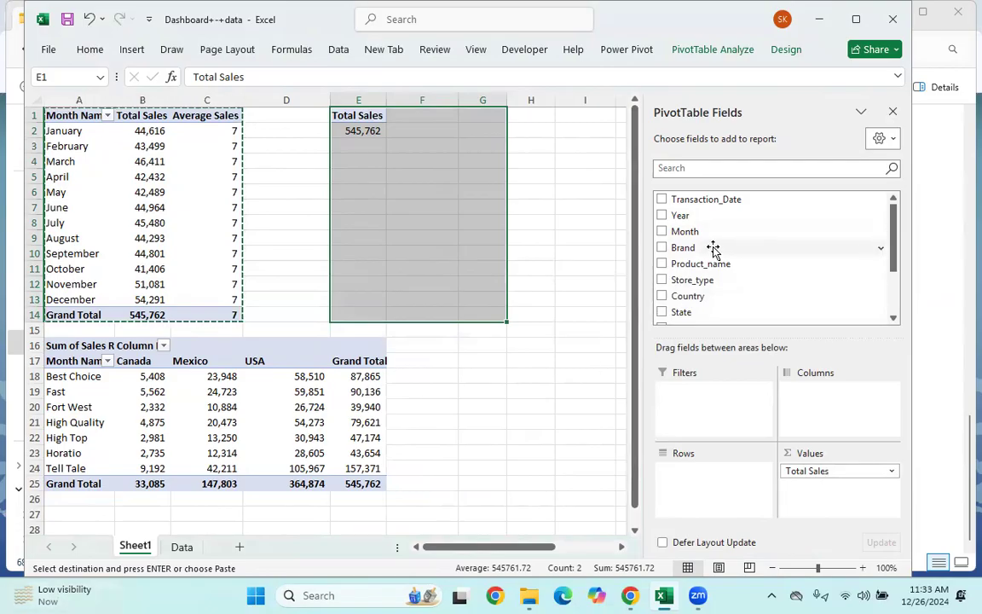
Add Country as rows and Year as the report filter of the PivotTable at E1
scroll(707, 264, "down", 3)
scroll(697, 260, "up", 2)
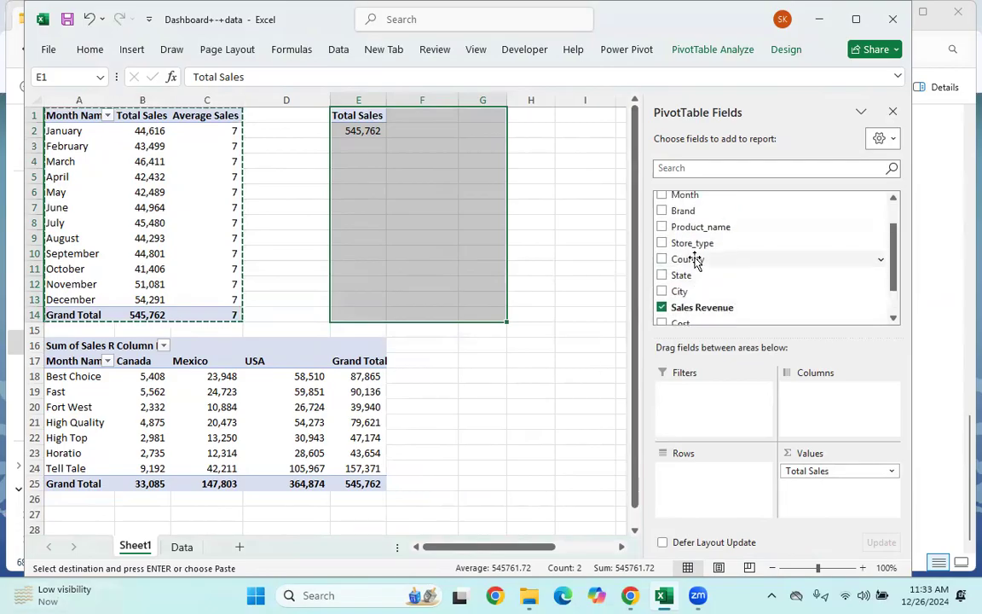
left_click_drag(705, 261, 689, 473)
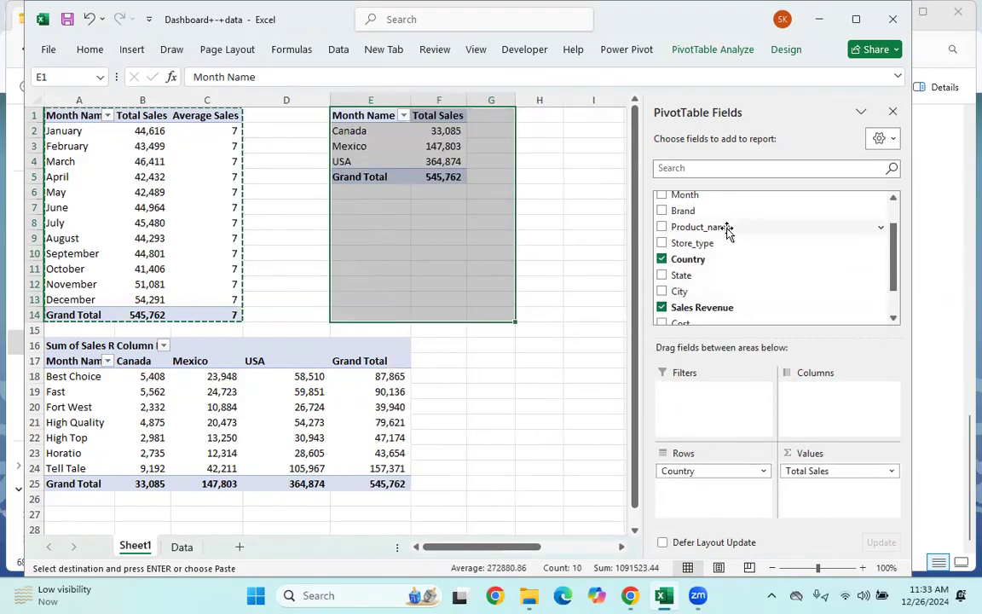
scroll(729, 231, "up", 1)
left_click_drag(699, 216, 707, 392)
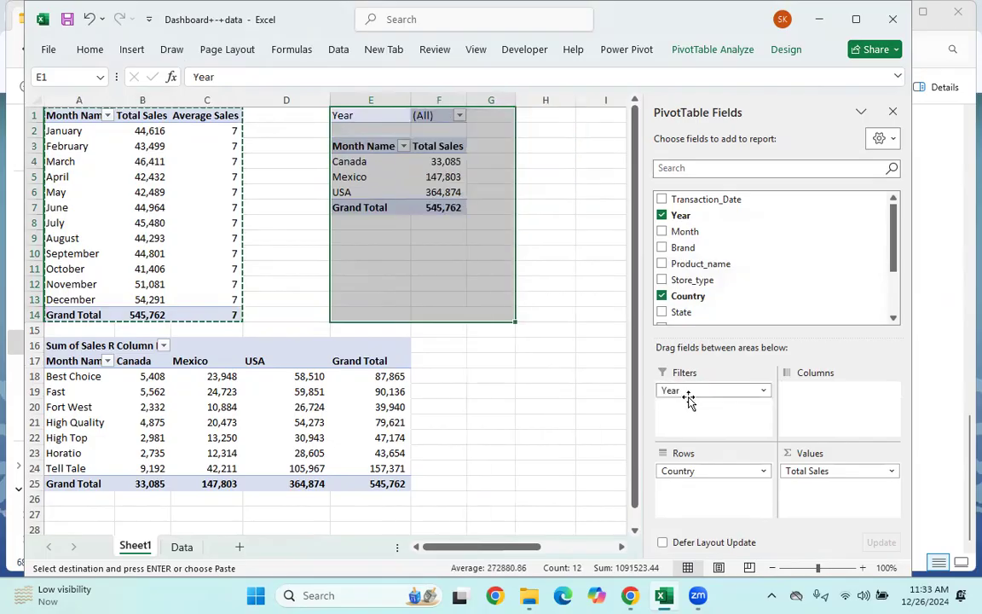
left_click(565, 325)
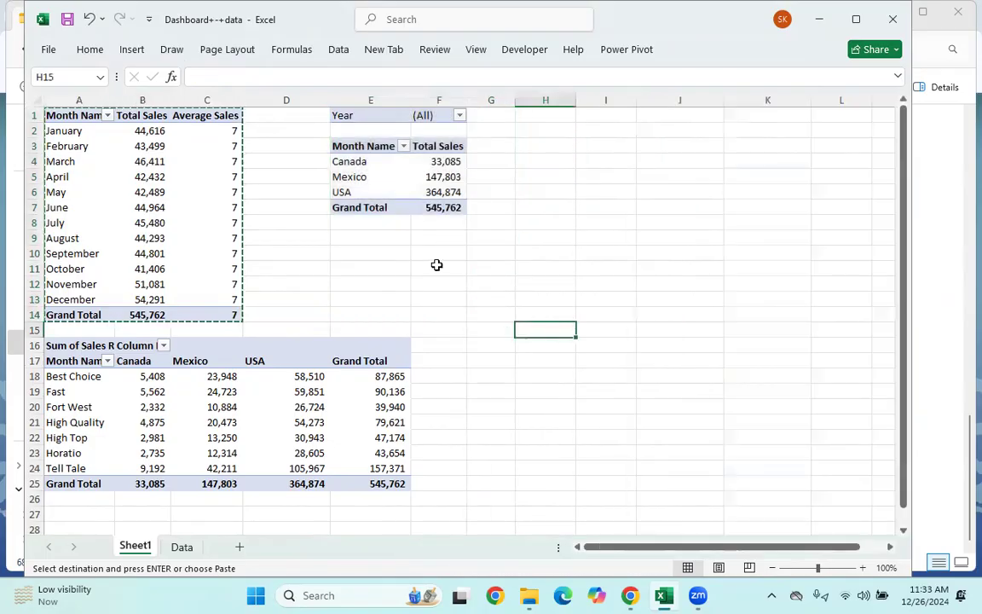
Enable multiple-item selection in the Year report filter and restrict the country PivotTable to 2018
left_click(441, 116)
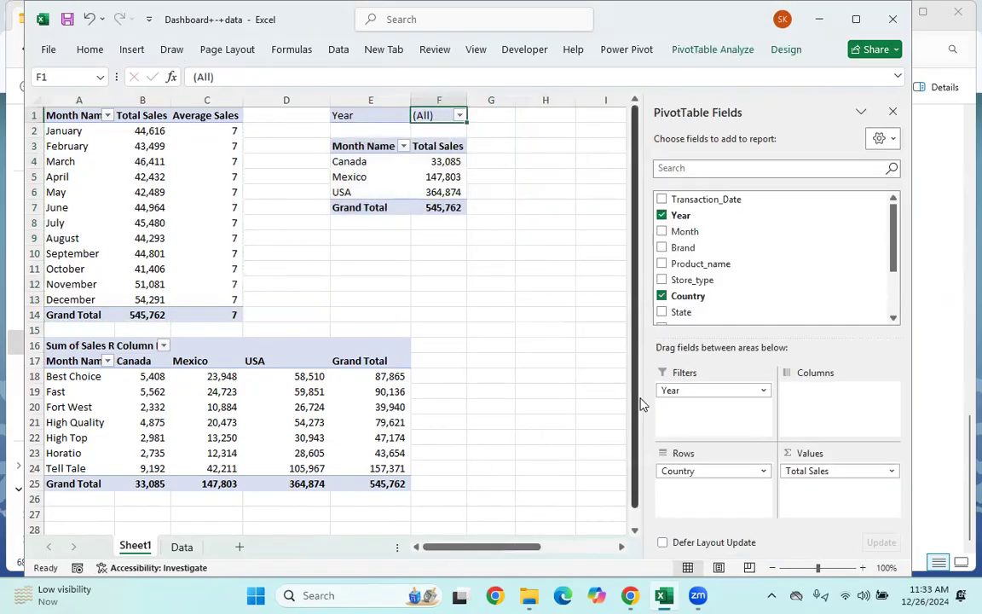
left_click(461, 116)
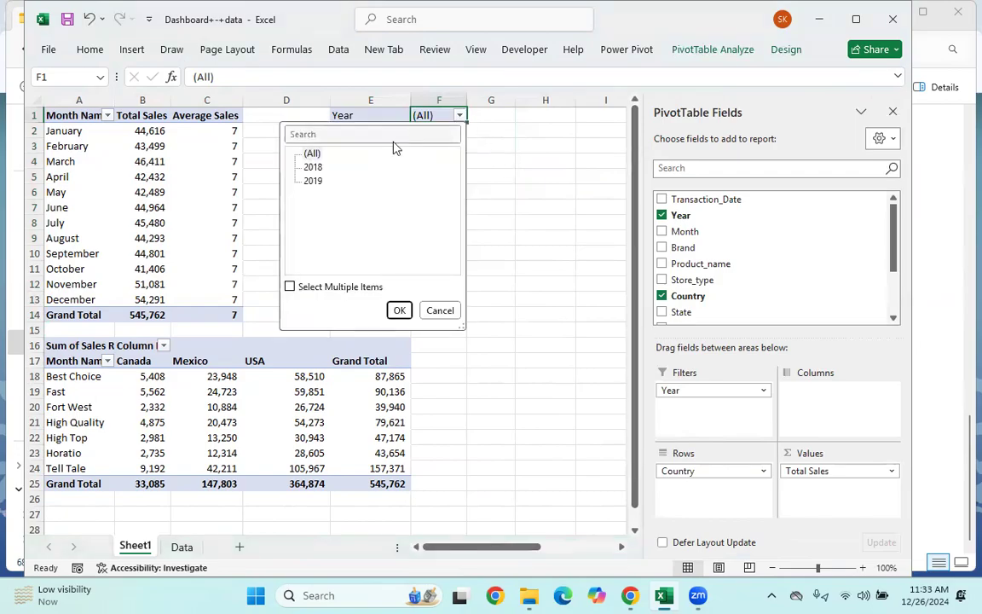
left_click(312, 154)
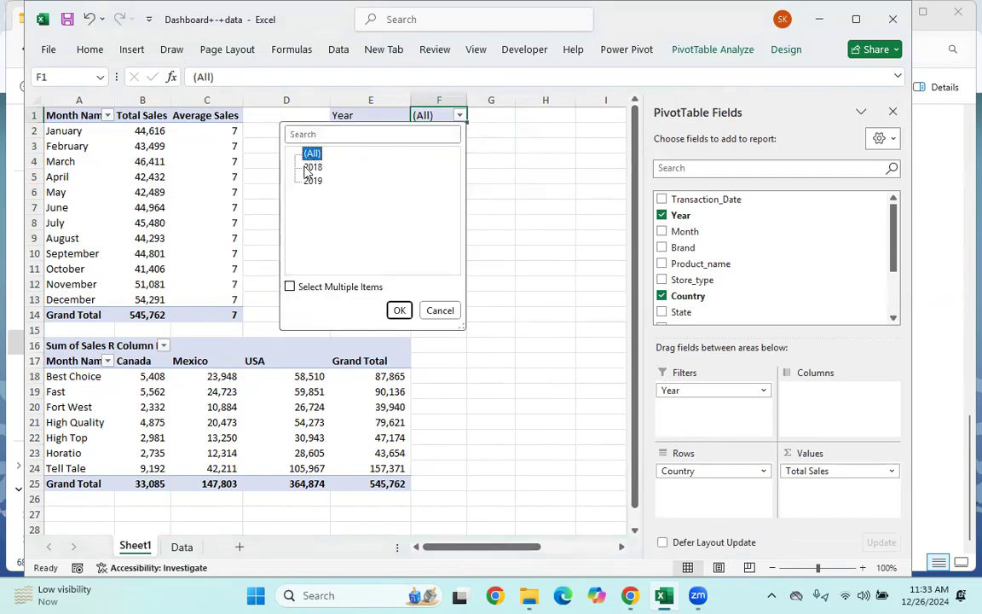
left_click(289, 286)
left_click(306, 154)
left_click(306, 167)
left_click(398, 310)
left_click(390, 266)
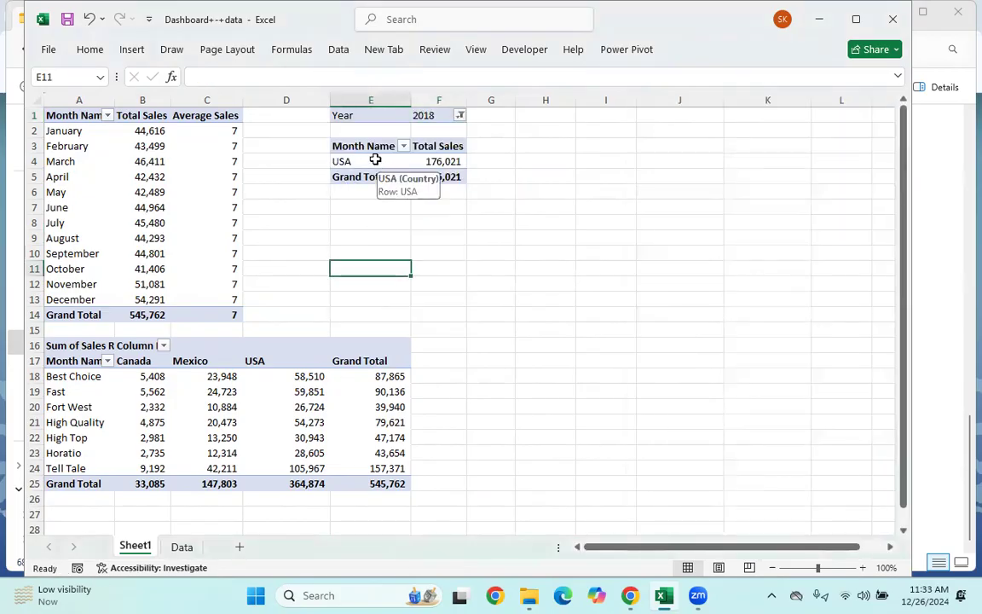
Set the country PivotTable's Year report filter to show only 2019
left_click(460, 115)
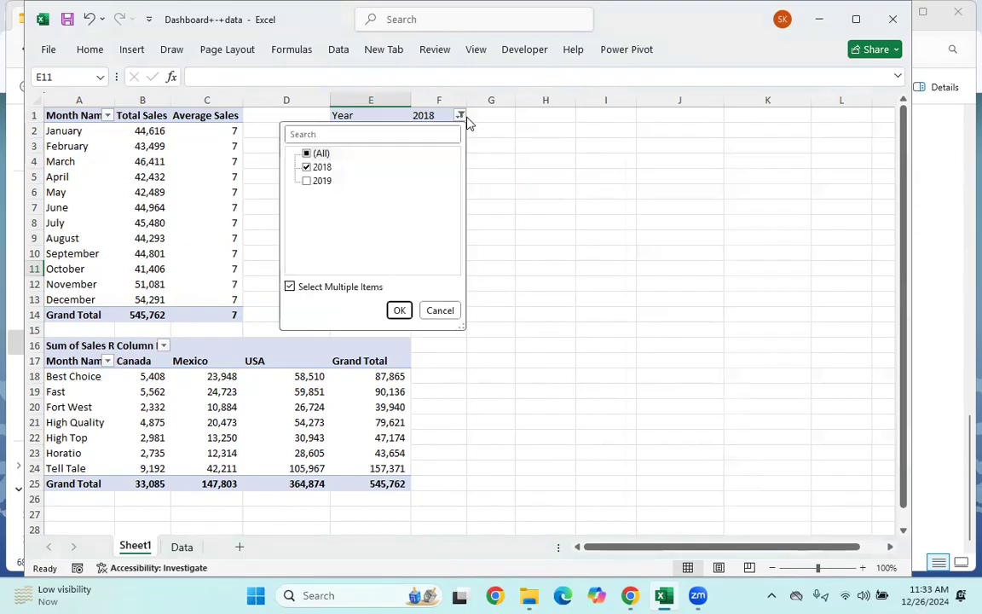
left_click(307, 154)
left_click(306, 153)
left_click(307, 181)
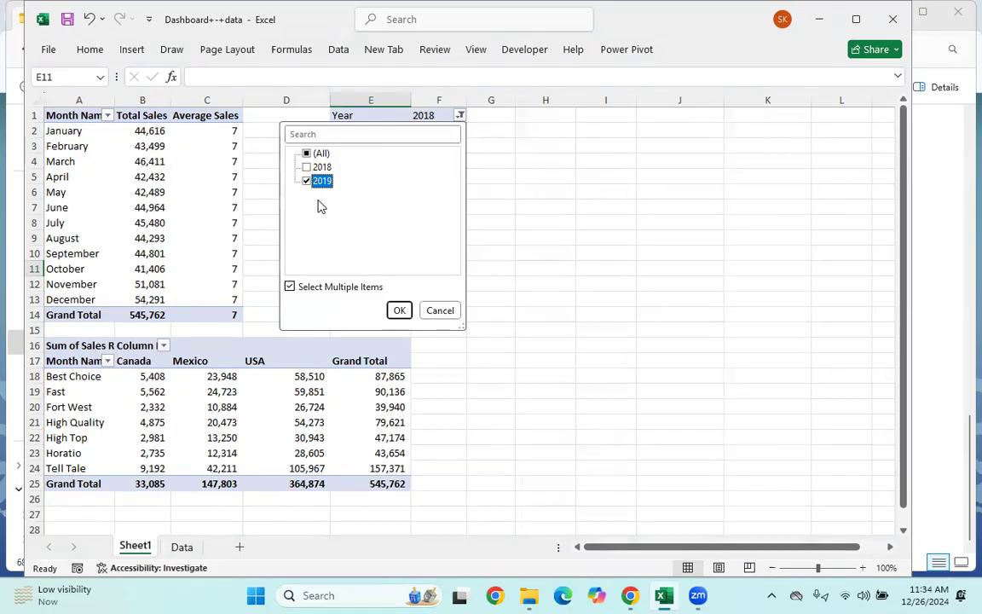
left_click(399, 311)
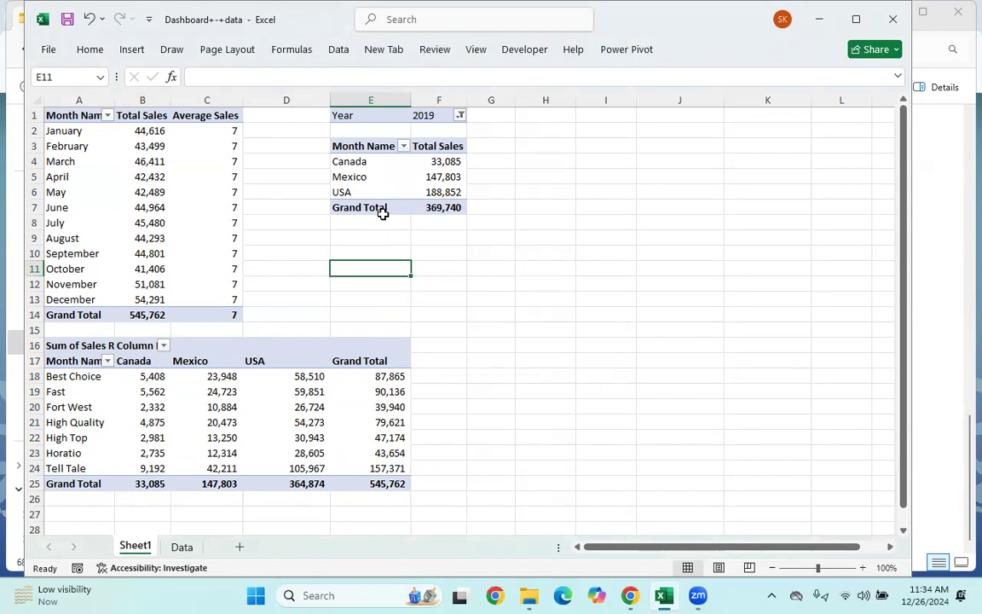
Rename the row header in cell E3 of the country PivotTable to Country Name
double_click(362, 146)
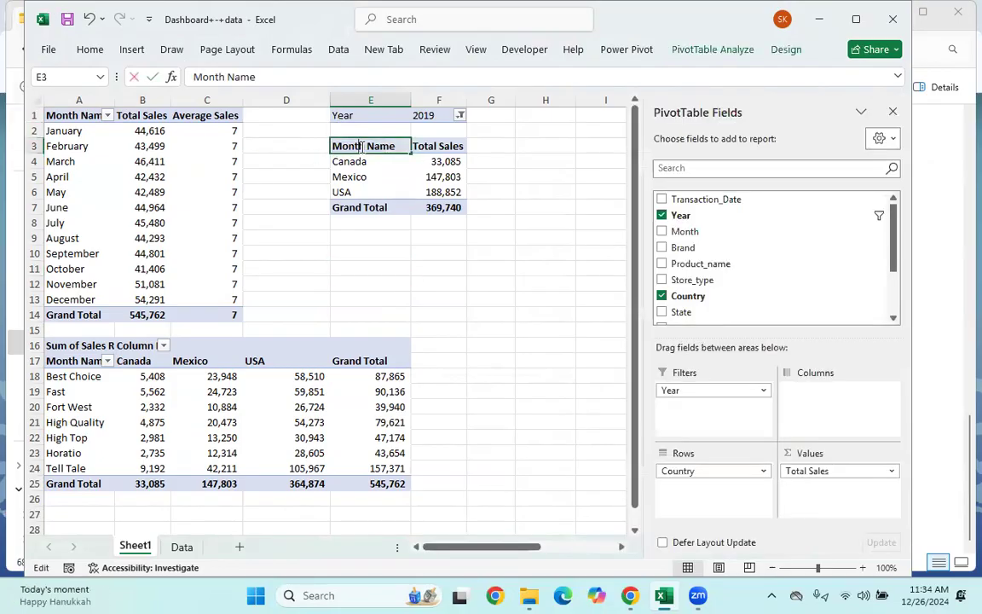
key("BackSpace")
key("BackSpace")
key("BackSpace")
key("BackSpace")
key("BackSpace")
key("BackSpace")
key("BackSpace")
key("BackSpace")
key("BackSpace")
key("BackSpace")
type("Country")
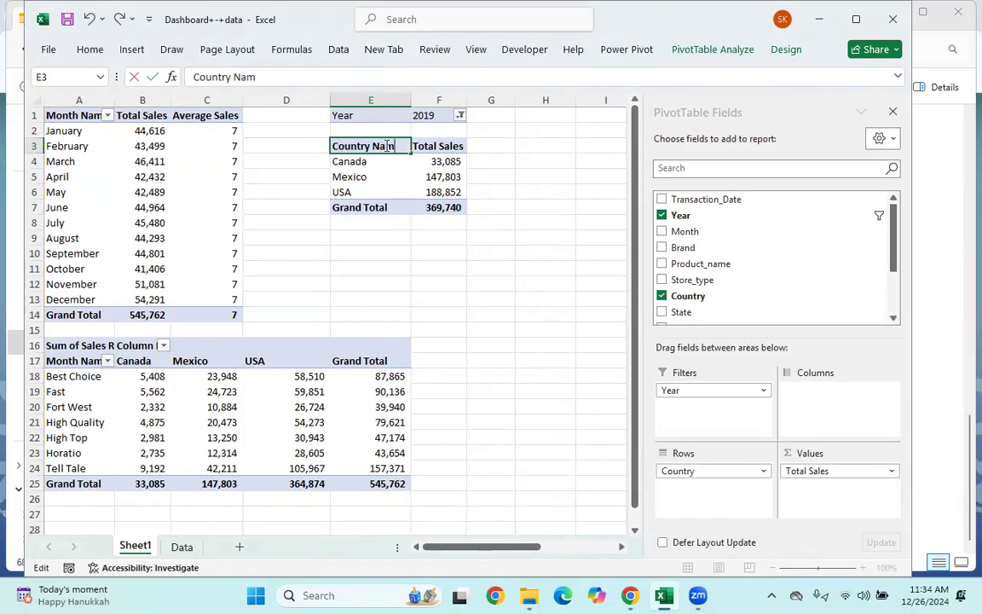
type(" Name")
left_click(486, 315)
Rename the row header in cell A17 of the brand-by-country PivotTable to Brand Name
left_click(81, 350)
double_click(83, 361)
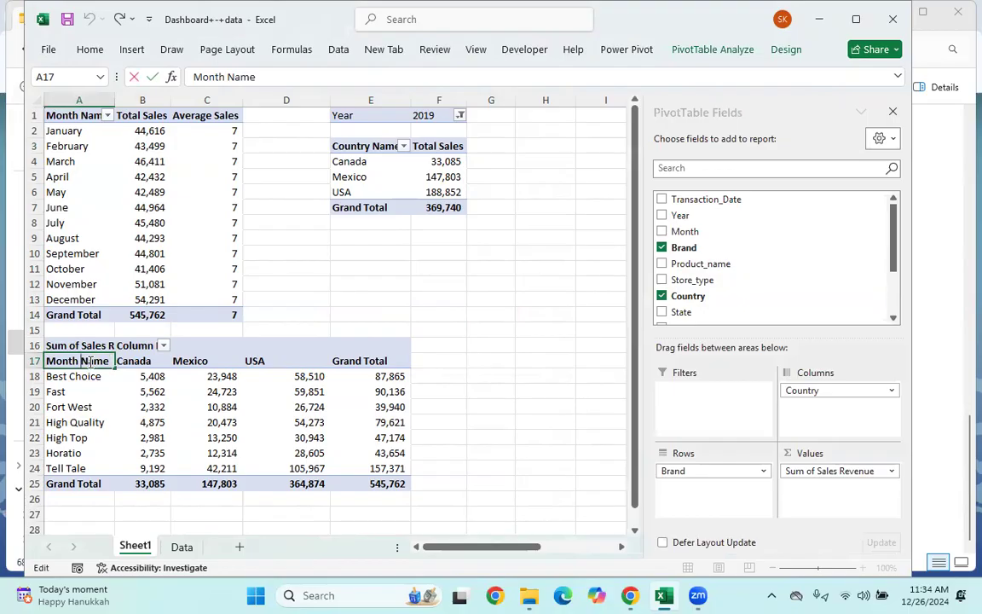
key("ctrl+a")
key("BackSpace")
type("Brand N")
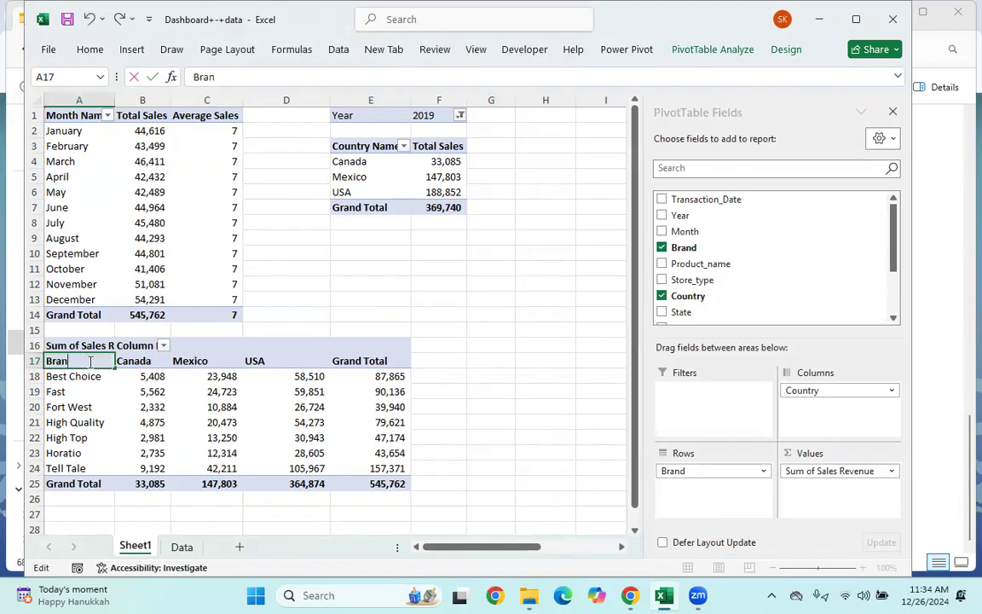
key("Return")
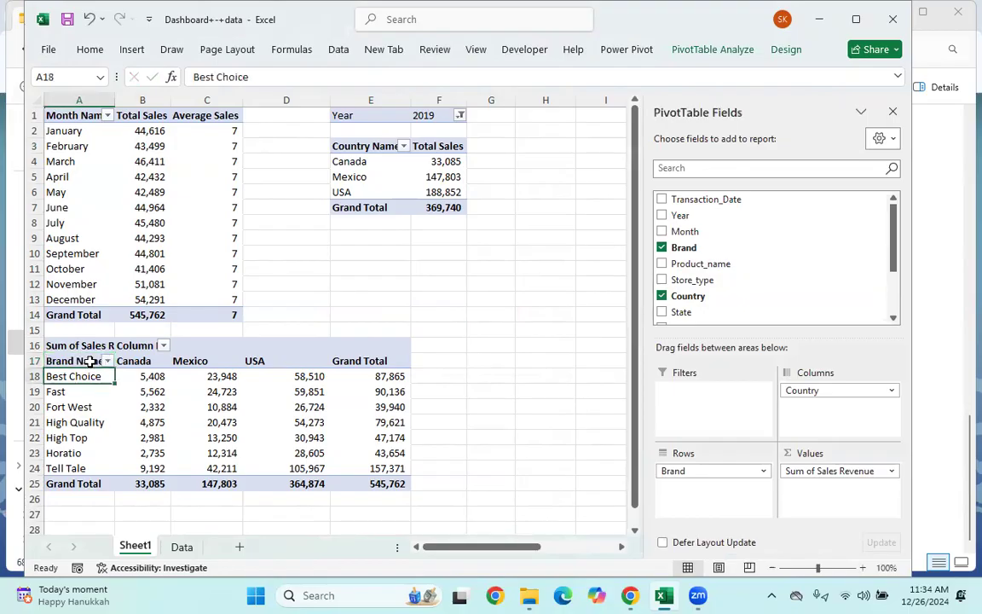
Widen column F slightly at the country PivotTable's Total Sales values
left_click(536, 360)
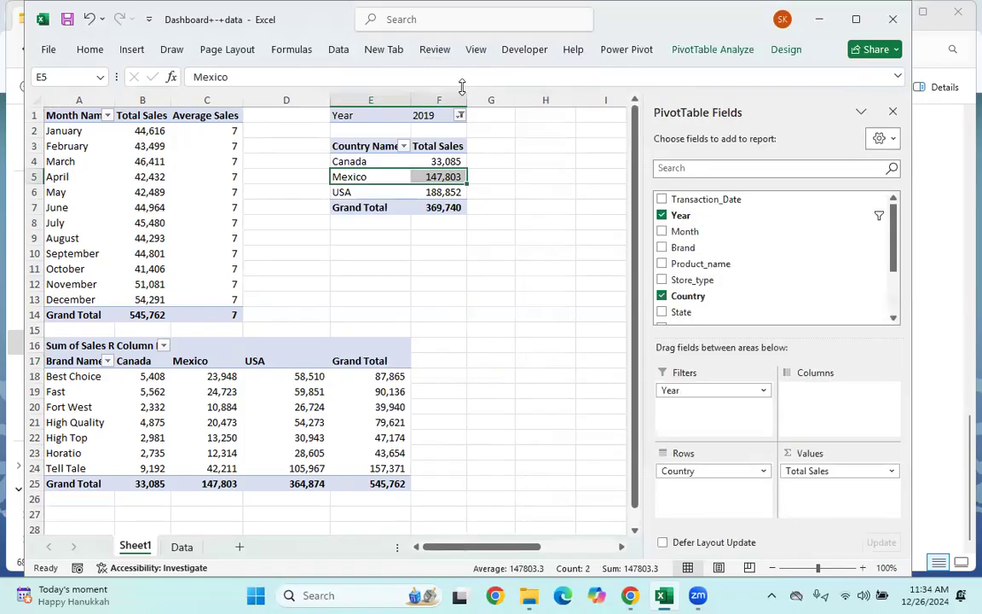
left_click_drag(469, 94, 477, 94)
left_click(438, 239)
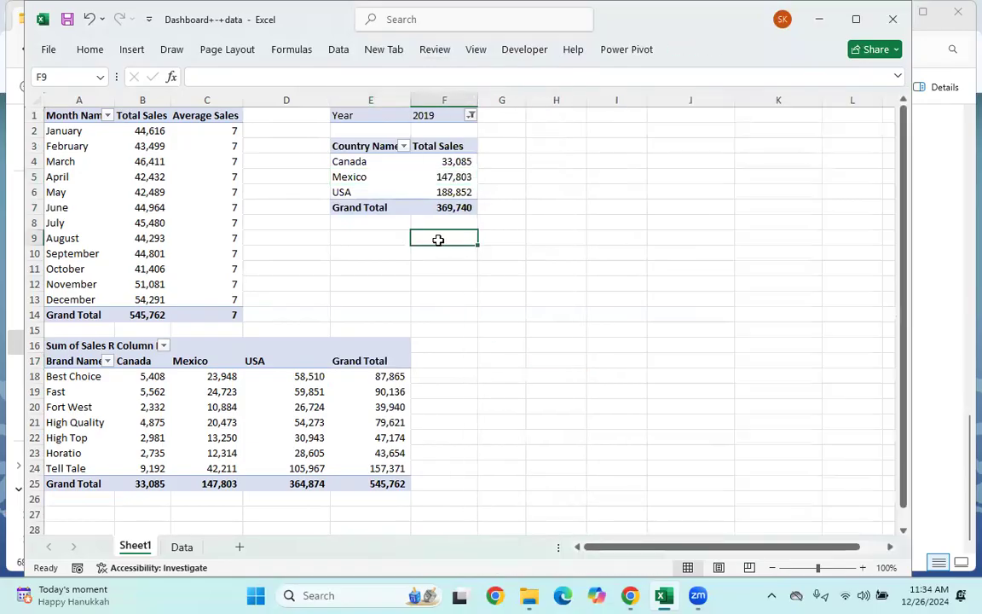
left_click(432, 205)
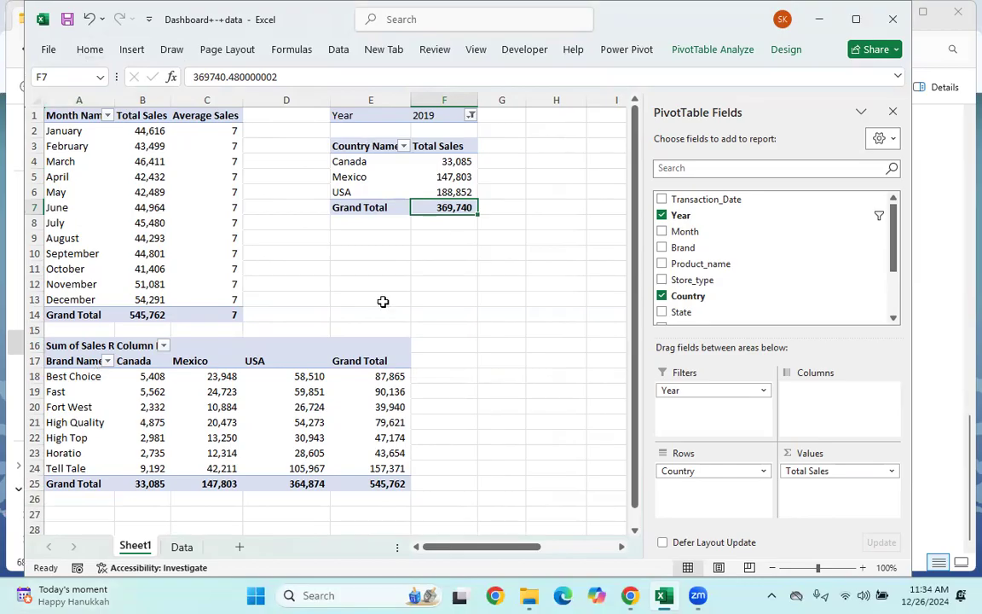
scroll(755, 247, "down", 3)
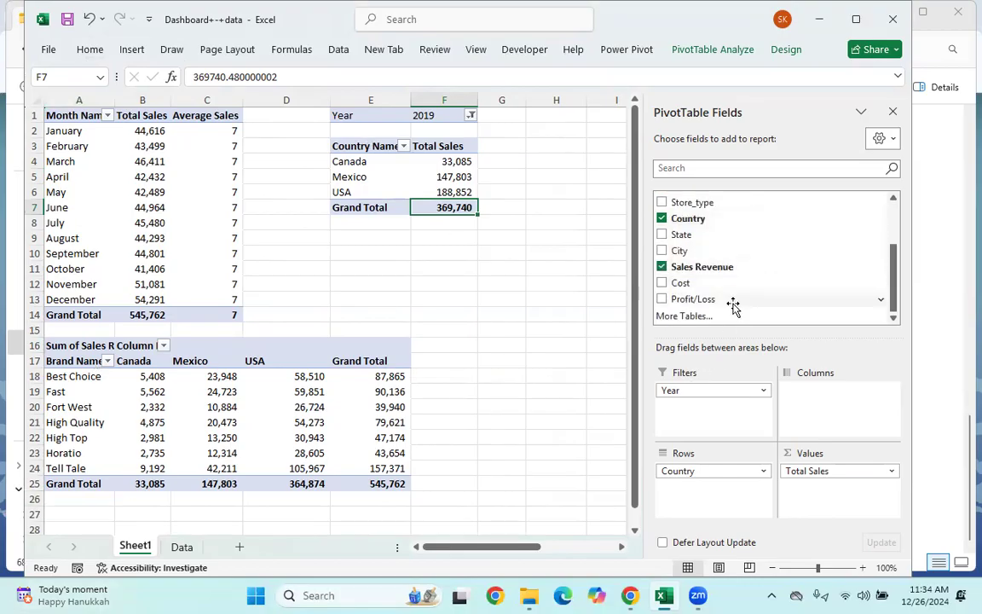
left_click(700, 317)
left_click(572, 350)
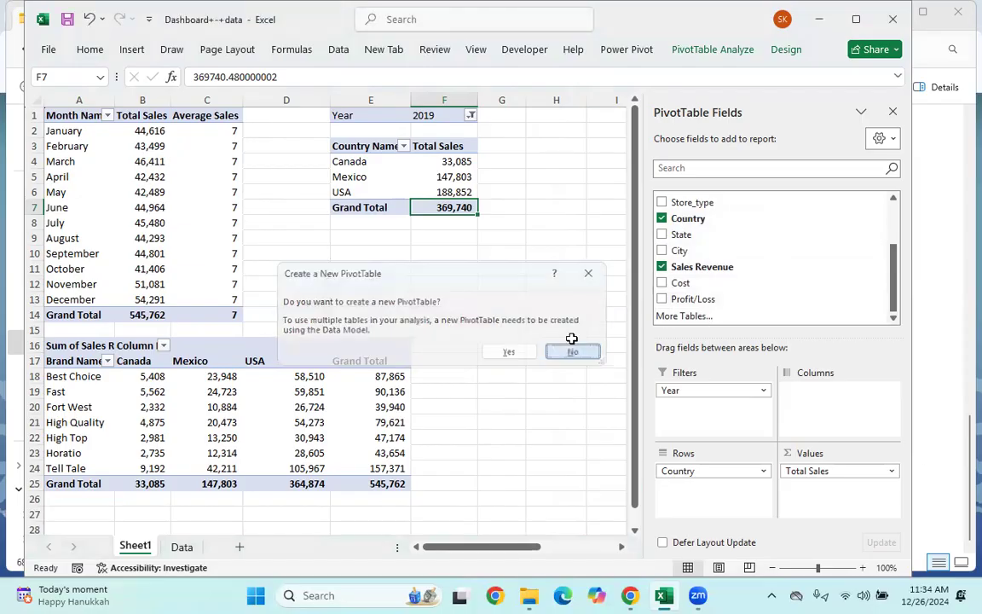
left_click(473, 269)
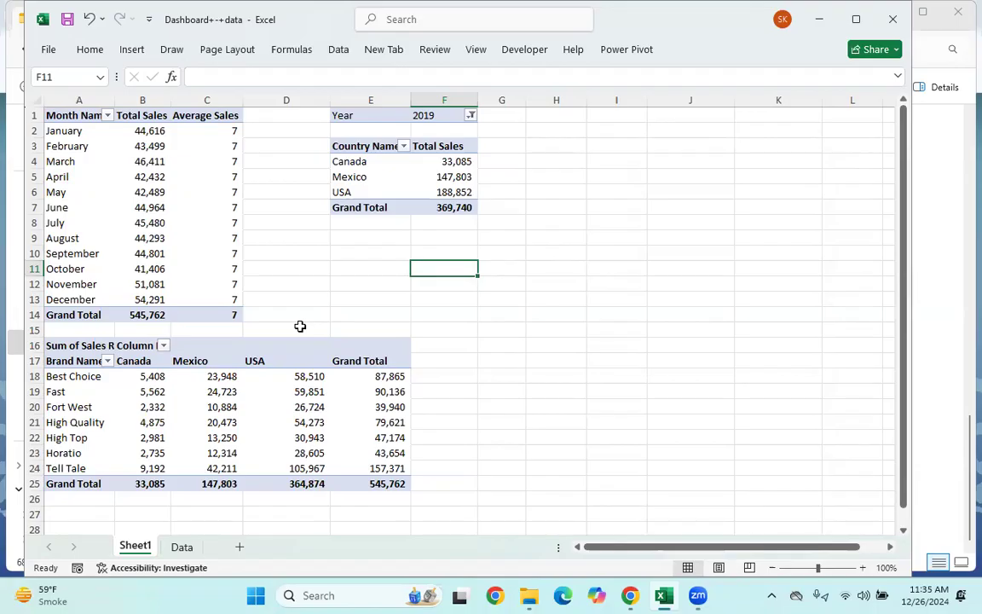
left_click(133, 53)
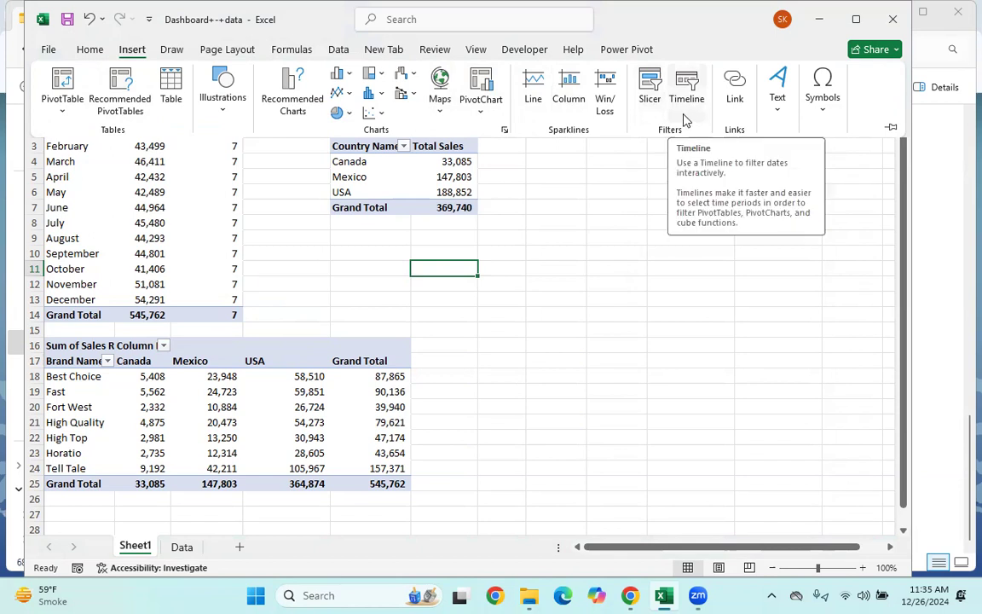
left_click(652, 98)
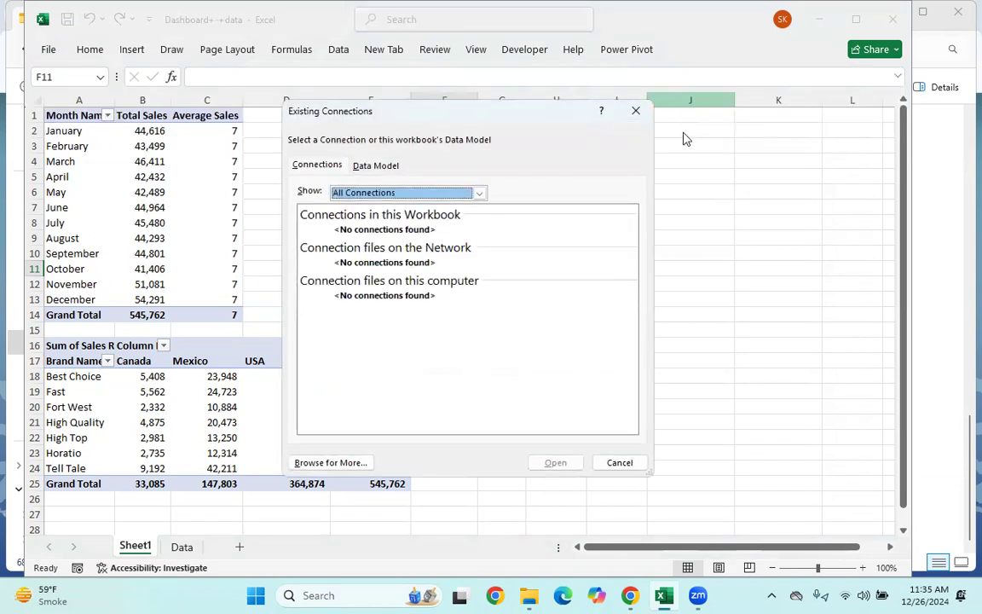
left_click(620, 465)
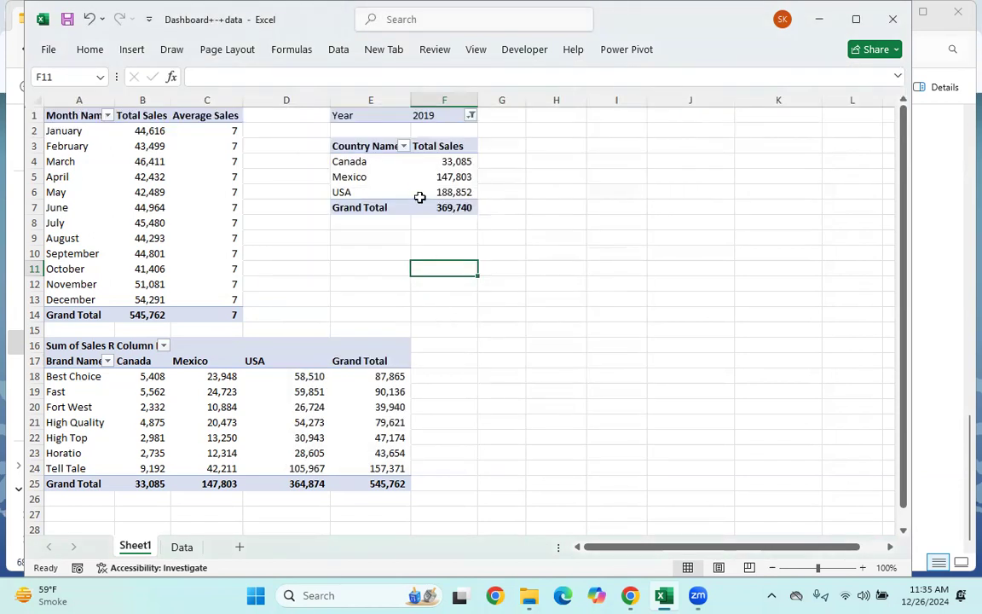
Insert a slicer for the Store_type field on the country PivotTable
left_click(419, 194)
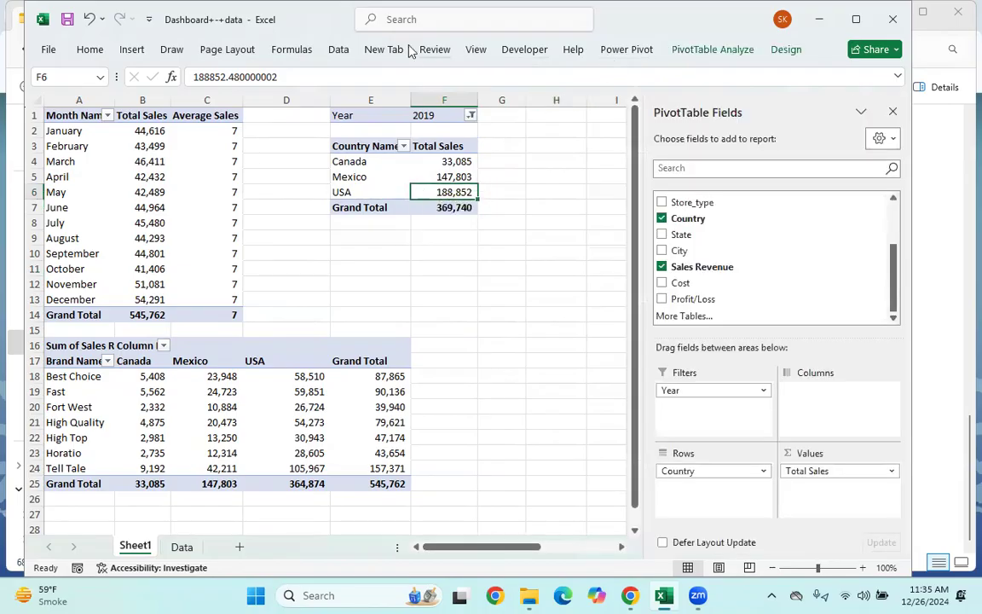
left_click(132, 48)
left_click(650, 90)
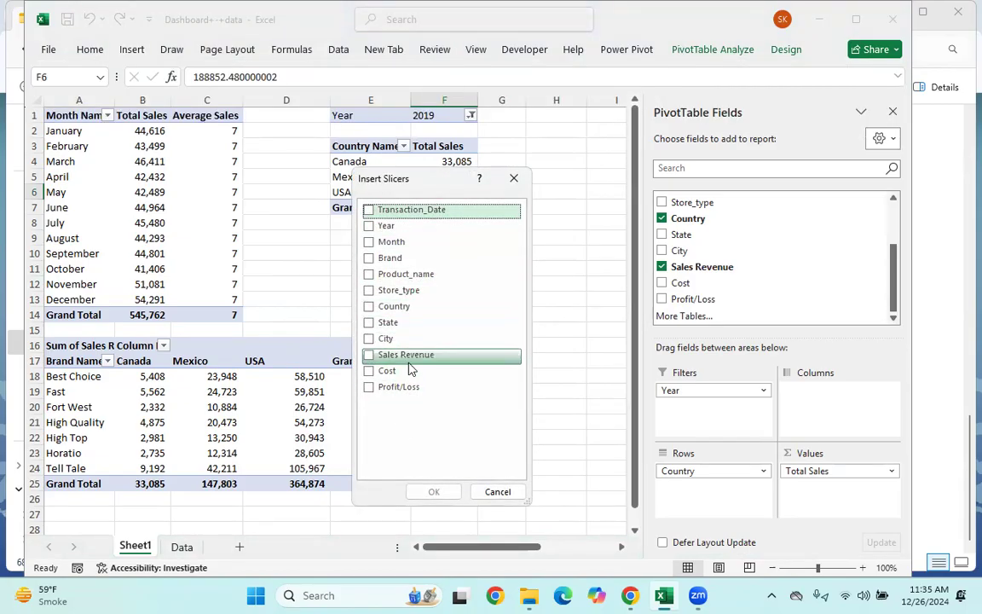
left_click(399, 291)
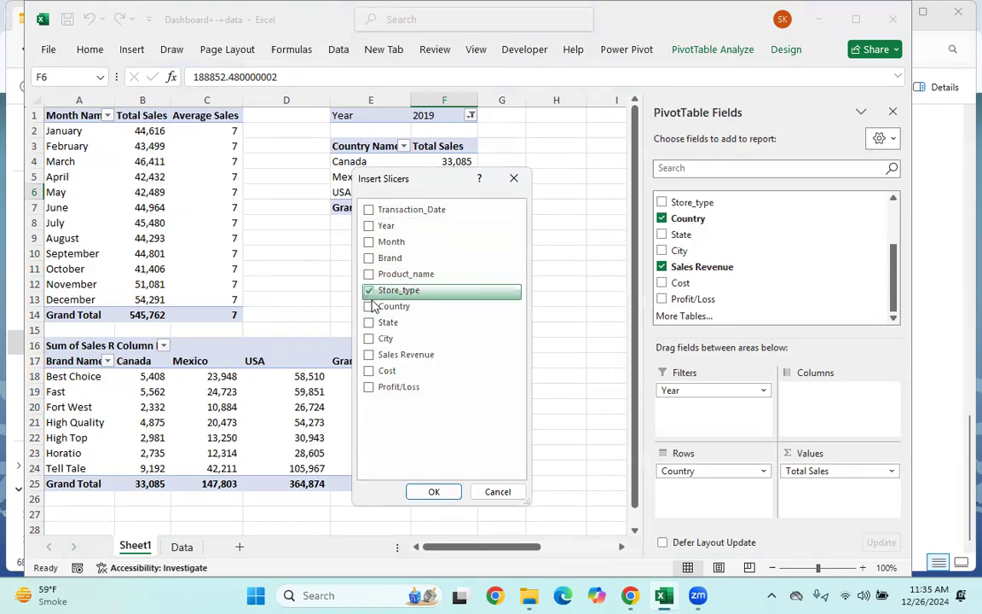
left_click(434, 492)
Move the Store_type slicer beside the country PivotTable and make it shorter and slightly narrower
left_click_drag(346, 223, 615, 117)
left_click_drag(613, 320, 614, 248)
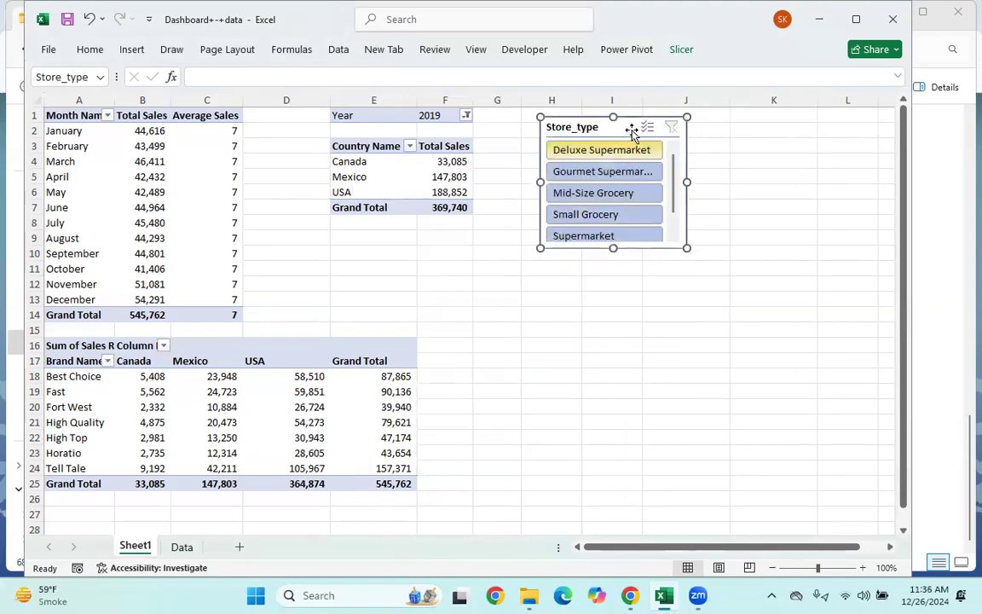
left_click_drag(687, 183, 668, 182)
left_click(703, 281)
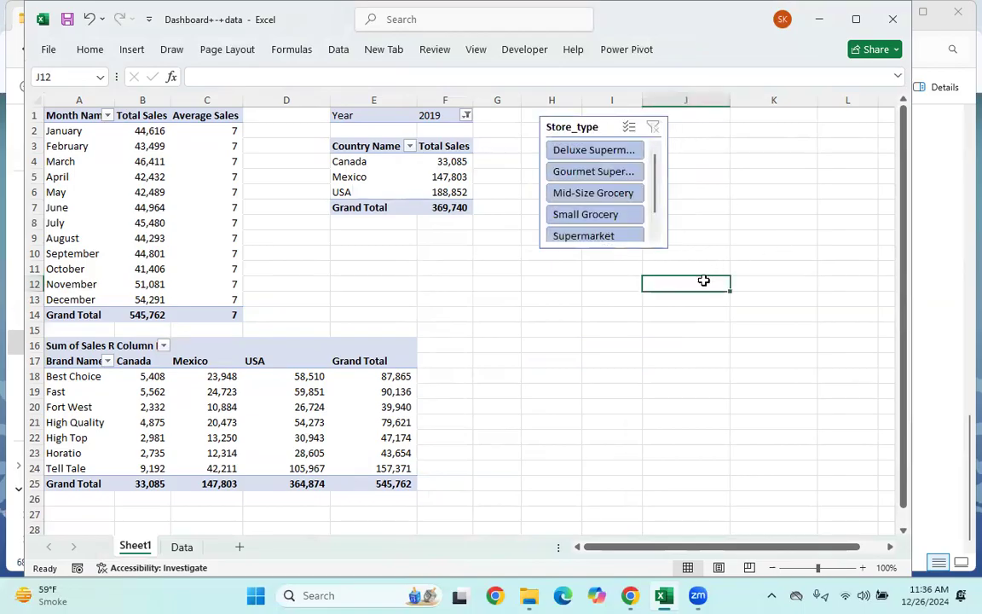
Filter the country PivotTable with the Store_type slicer by Gourmet Supermarket, Mid-Size Grocery, Small Grocery and Supermarket in turn
left_click(627, 193)
left_click(597, 170)
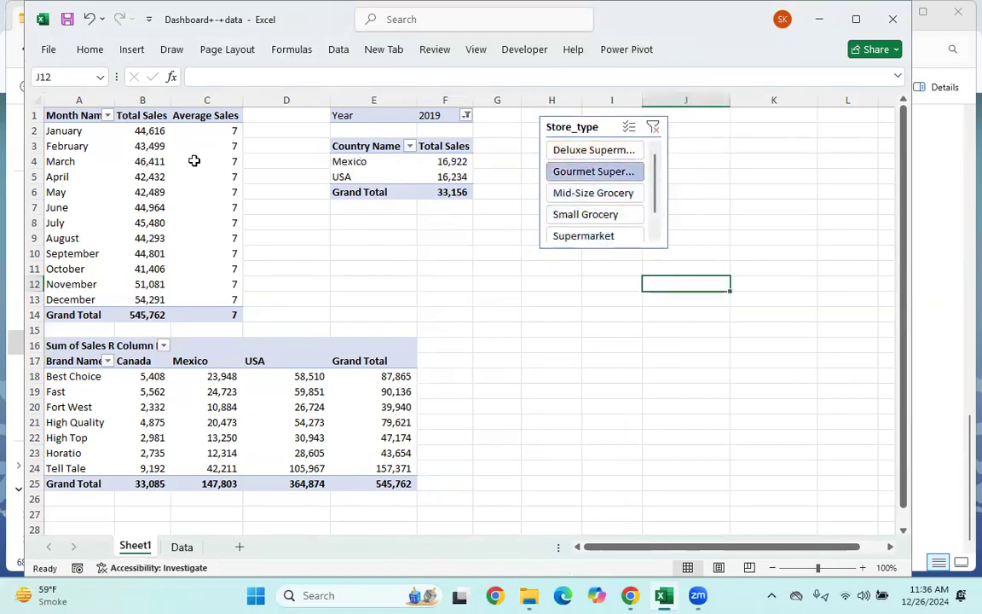
left_click(565, 195)
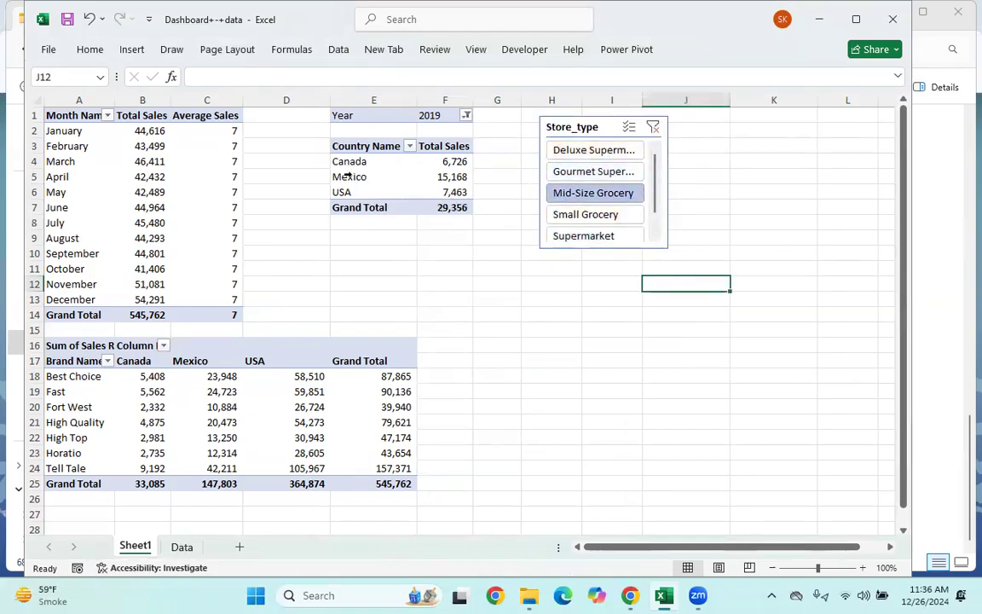
left_click(571, 220)
left_click(570, 236)
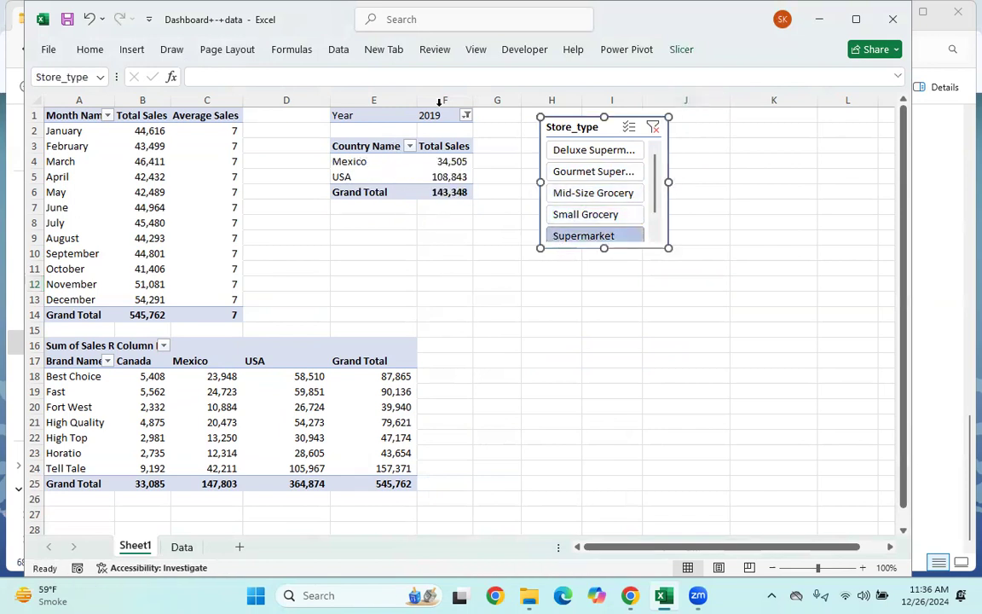
Set the country PivotTable's Year report filter to show all years
left_click(466, 115)
left_click(325, 158)
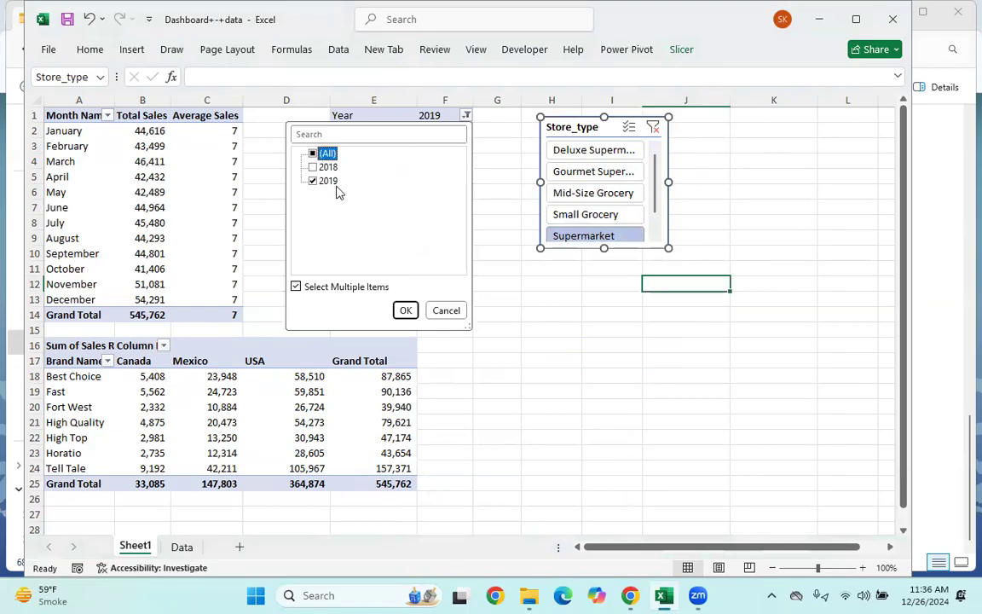
left_click(405, 311)
left_click(379, 253)
Try the Mid-Size Grocery, Small Grocery, Gourmet and Deluxe Supermarket store types in the slicer, ending with its filter cleared
left_click(567, 194)
left_click(571, 215)
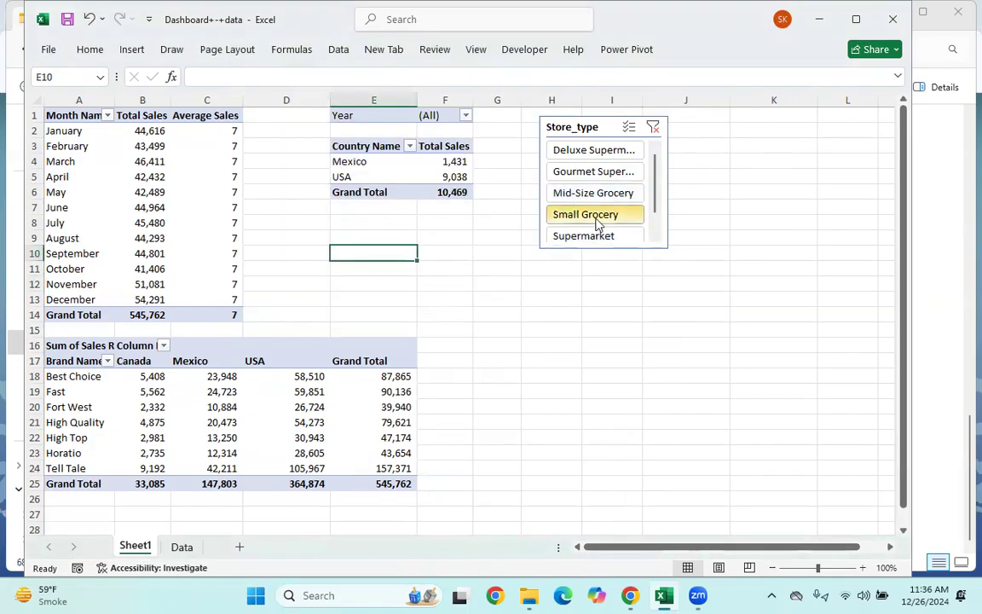
left_click(595, 170)
left_click(587, 153)
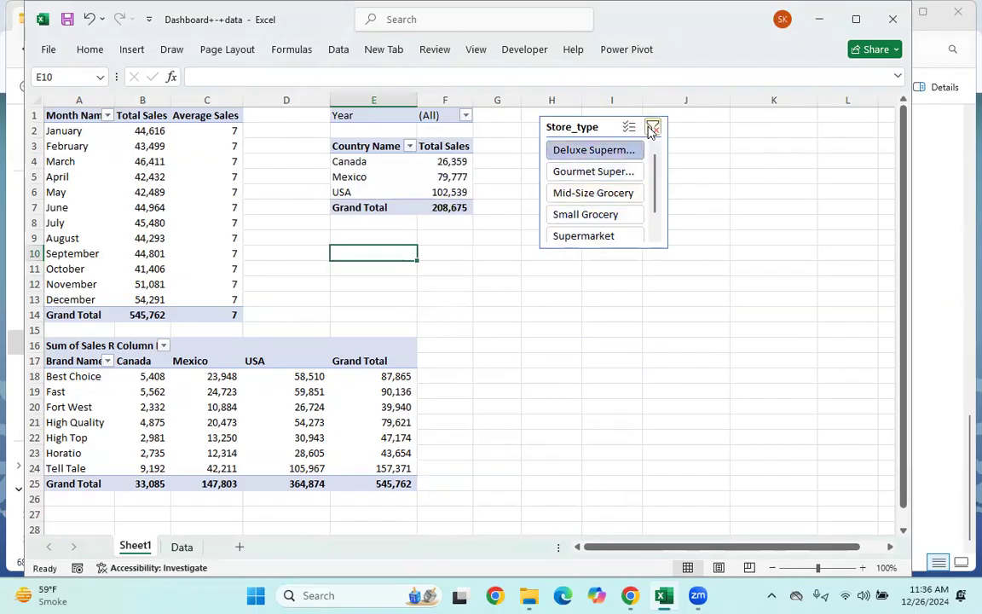
left_click(653, 128)
left_click(573, 128)
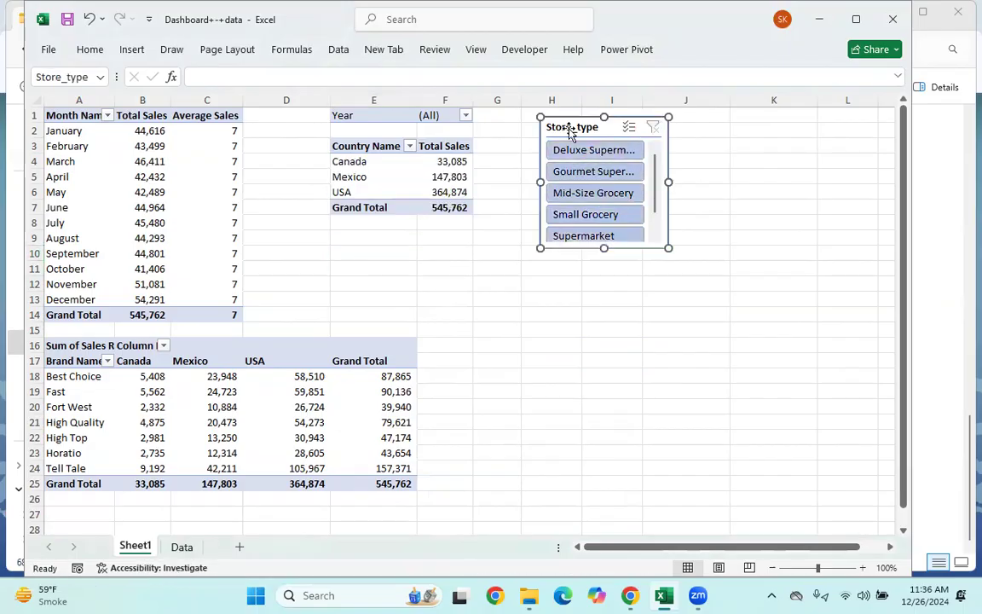
left_click(523, 50)
left_click(338, 49)
left_click(131, 51)
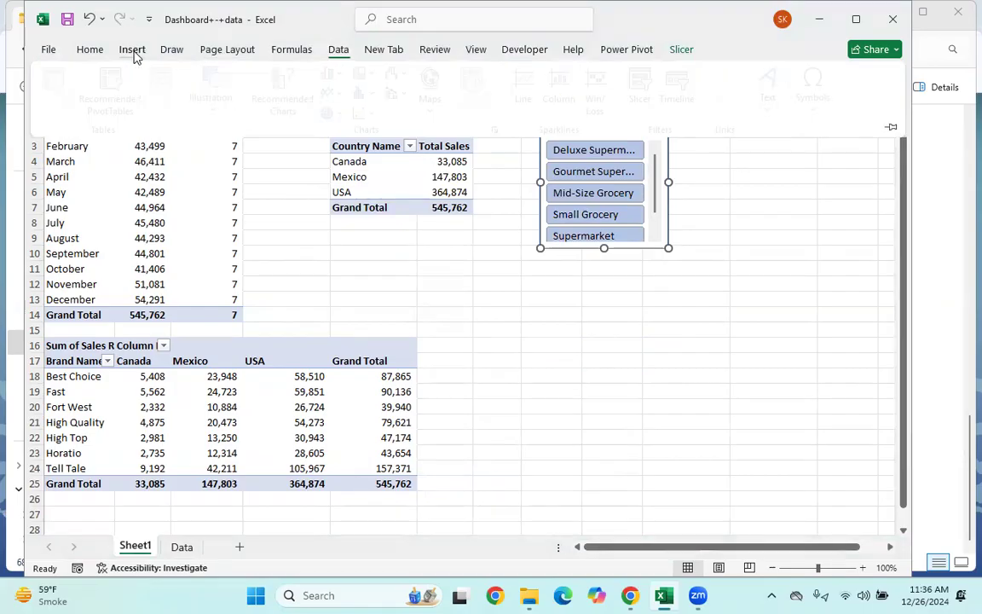
key("Escape")
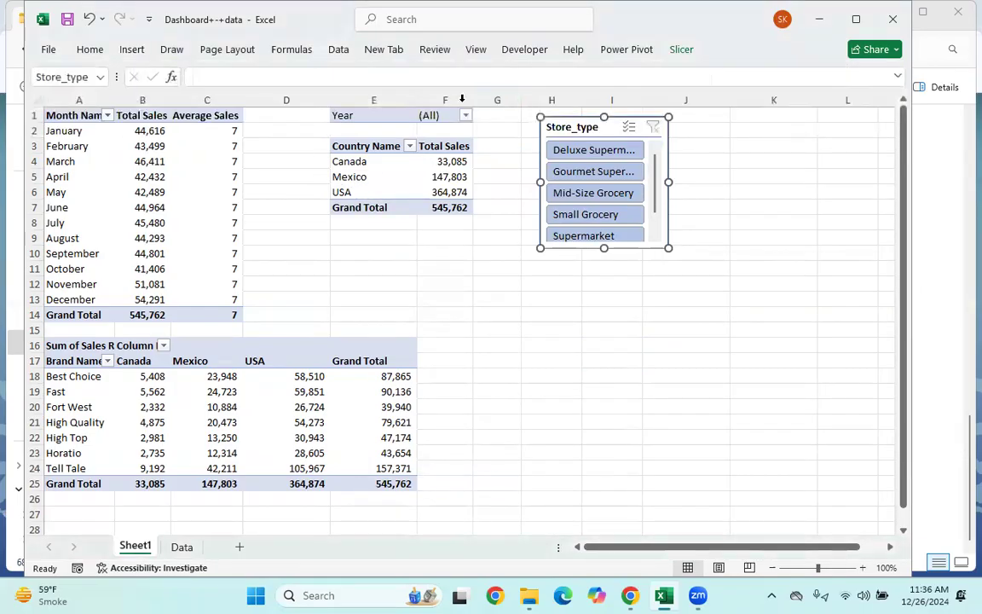
Insert a State slicer for the monthly sales PivotTable and place it, slightly narrowed, below the Store_type slicer
left_click(206, 208)
left_click(131, 49)
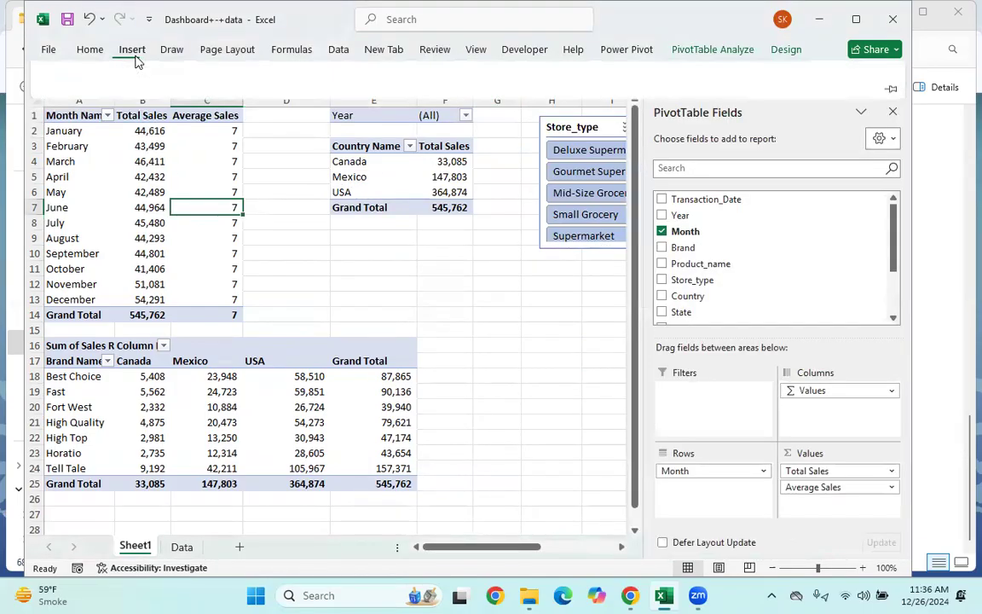
left_click(650, 85)
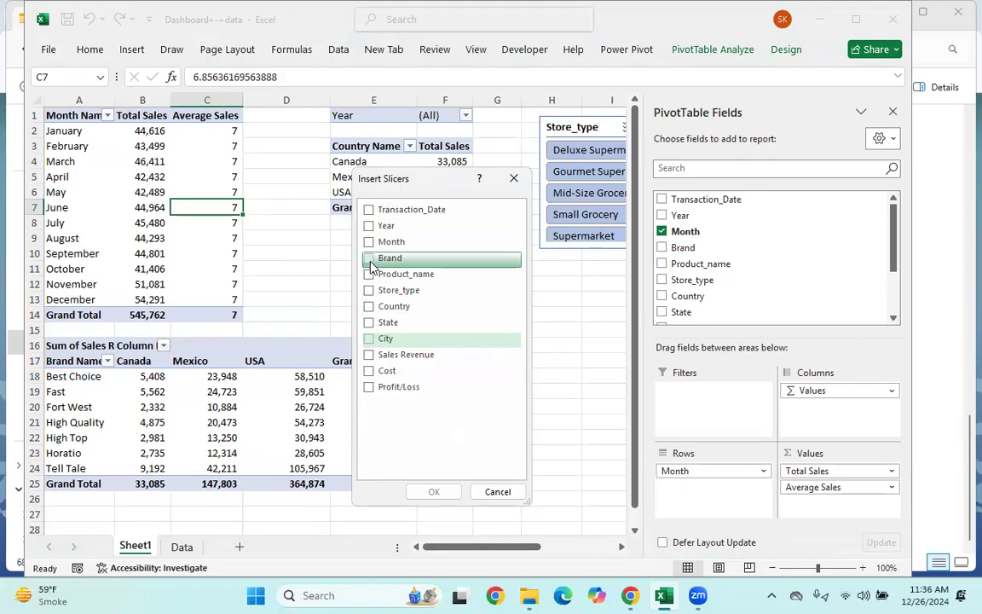
left_click(369, 323)
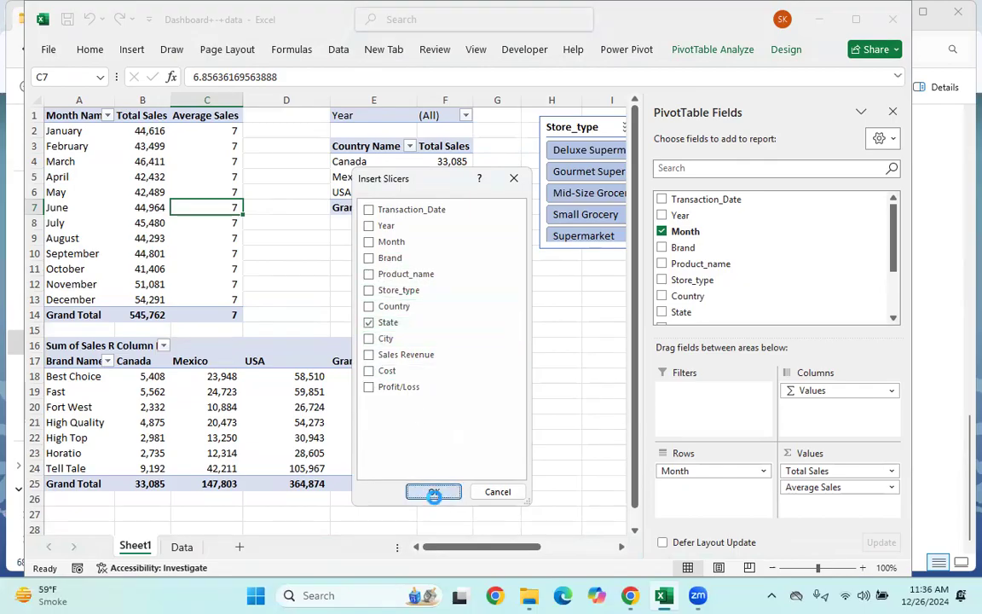
left_click(434, 491)
left_click_drag(353, 240, 622, 276)
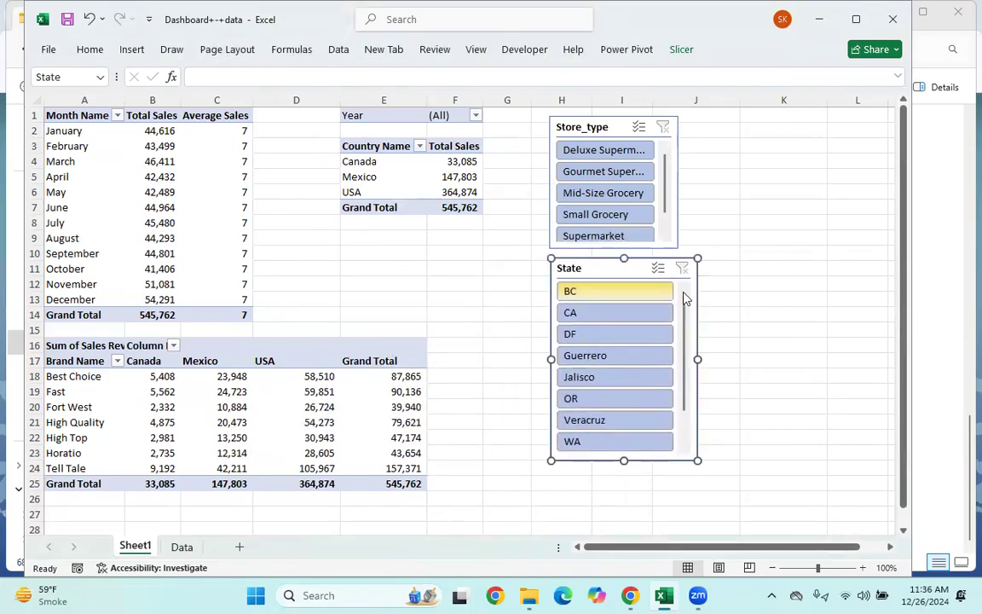
left_click_drag(698, 359, 686, 350)
Insert a timeline for the Transaction_Date field on the monthly sales PivotTable
left_click(155, 253)
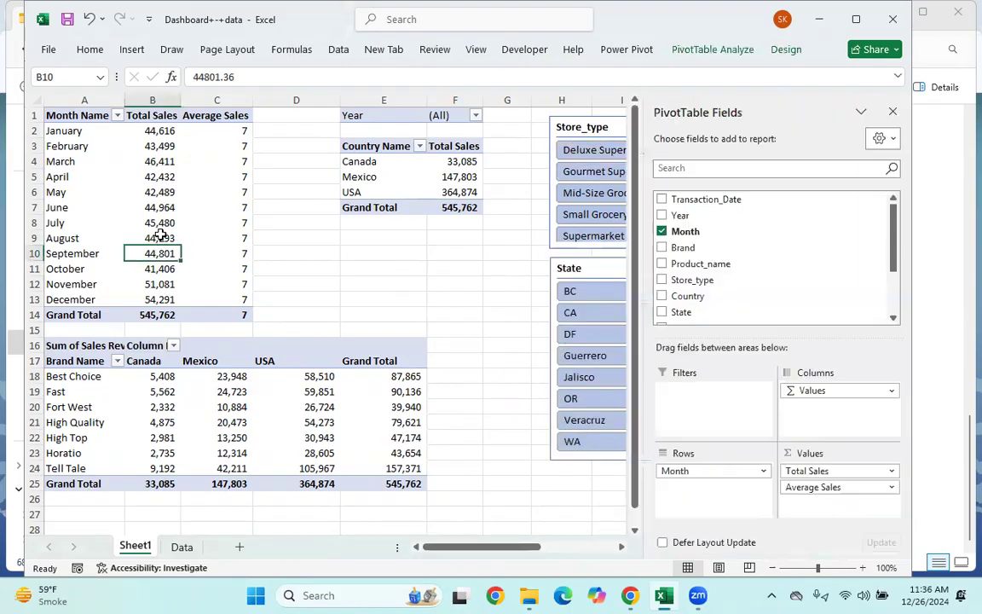
left_click(132, 49)
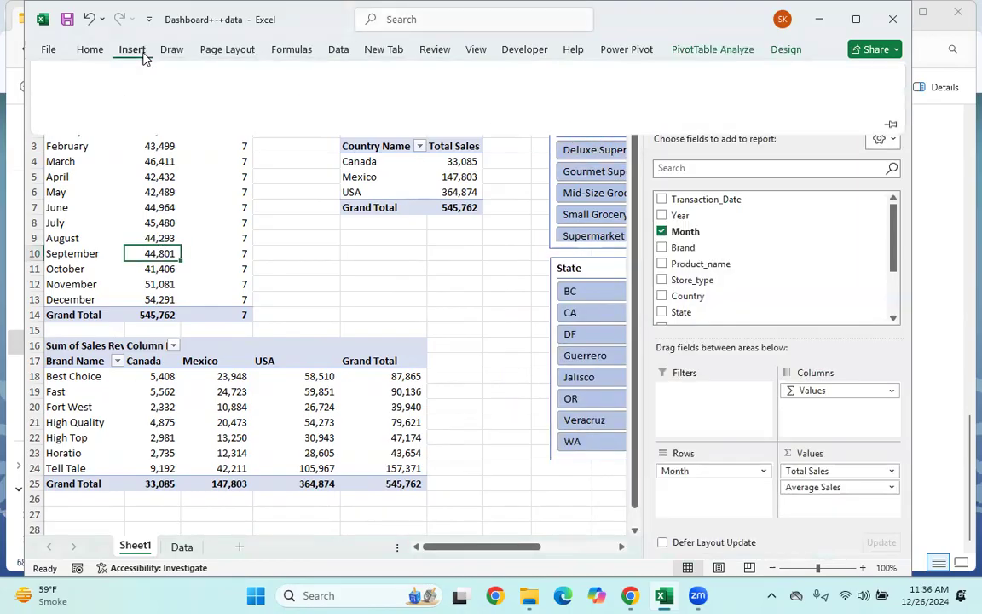
left_click(686, 94)
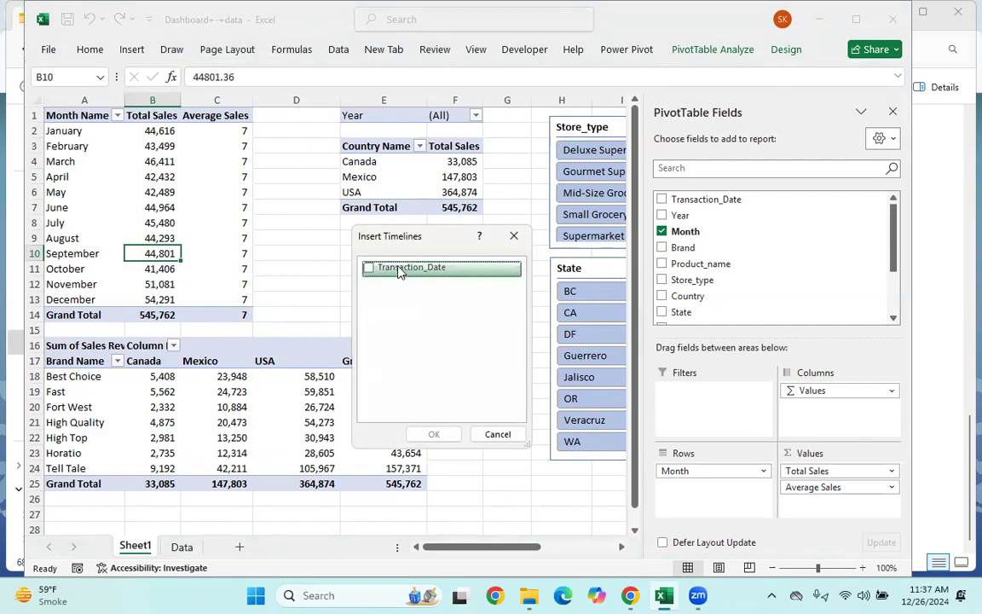
left_click(376, 272)
left_click(434, 434)
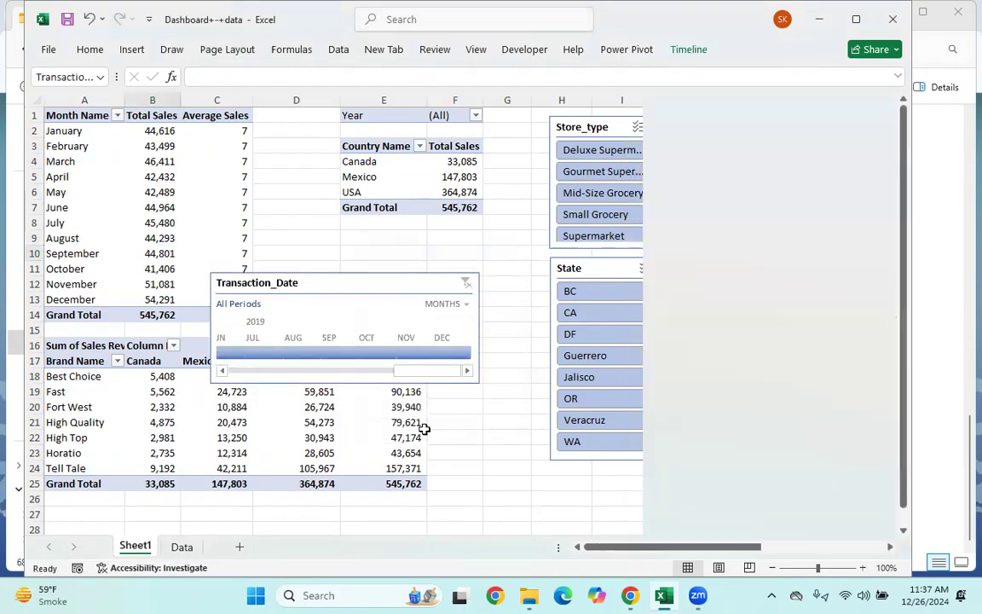
Arrange the State slicer beside a heightened Store_type slicer, with the Transaction_Date timeline widened and placed below both
left_click_drag(385, 280, 641, 524)
left_click_drag(610, 272, 752, 127)
left_click_drag(607, 527, 658, 361)
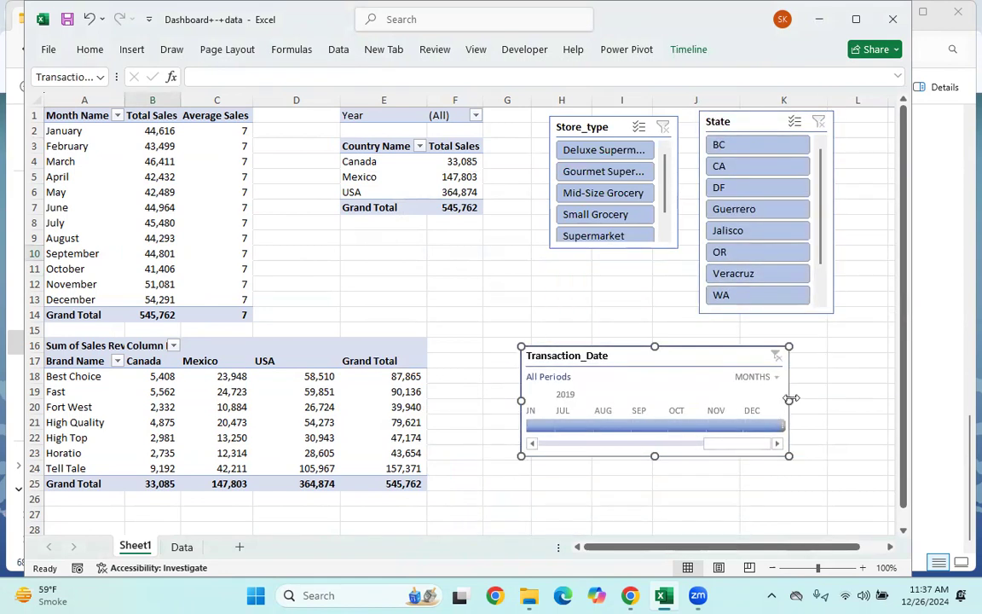
left_click_drag(840, 398, 874, 400)
left_click_drag(521, 400, 501, 398)
left_click(611, 248)
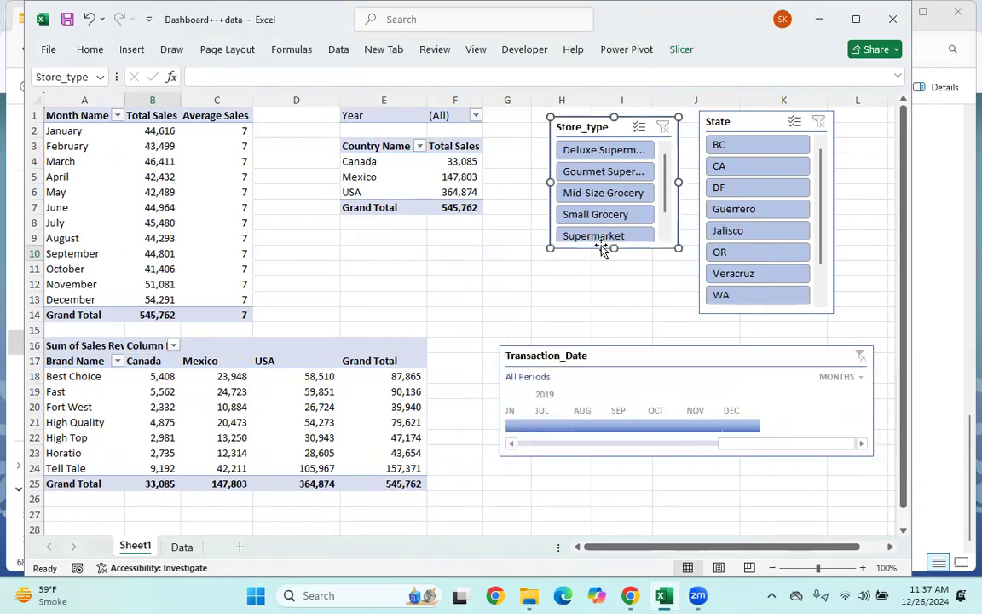
left_click_drag(610, 248, 620, 310)
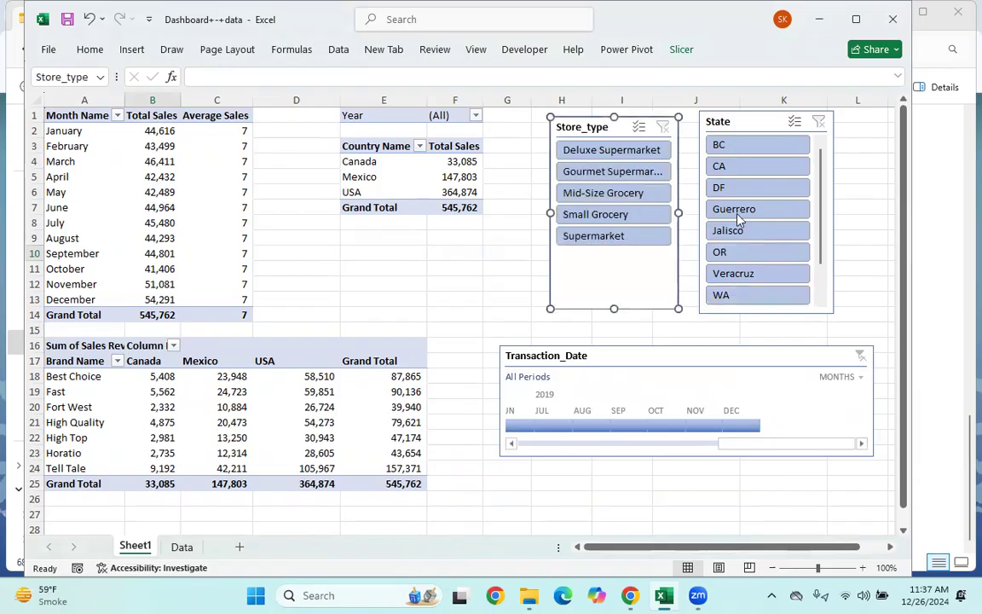
Filter the monthly sales PivotTable with the State slicer by BC, CA and Guerrero in turn
left_click(757, 146)
left_click(751, 165)
left_click(757, 209)
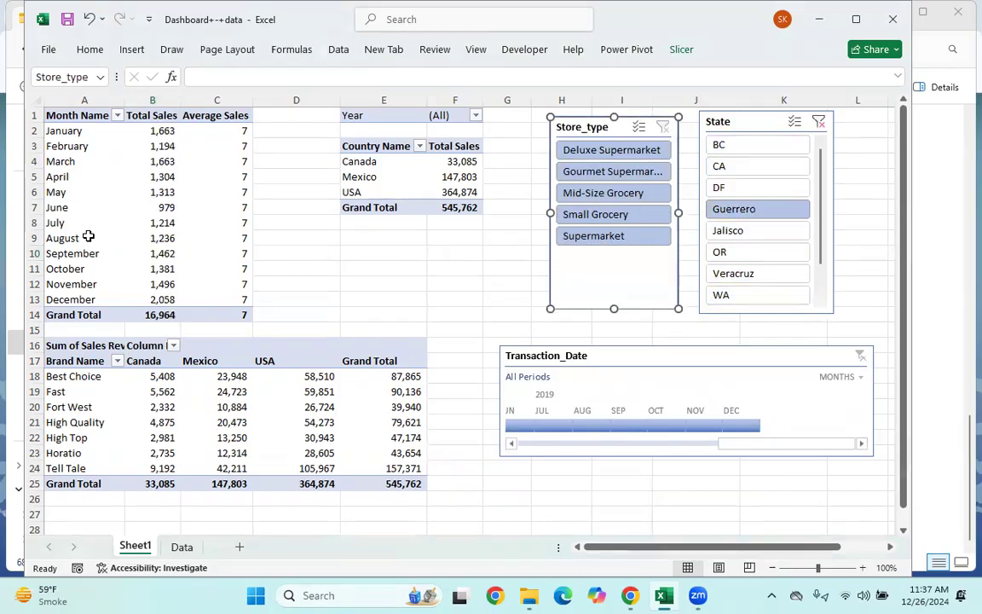
Filter the monthly sales PivotTable with the Transaction_Date timeline by August 2019, ending on July 2019
left_click(575, 413)
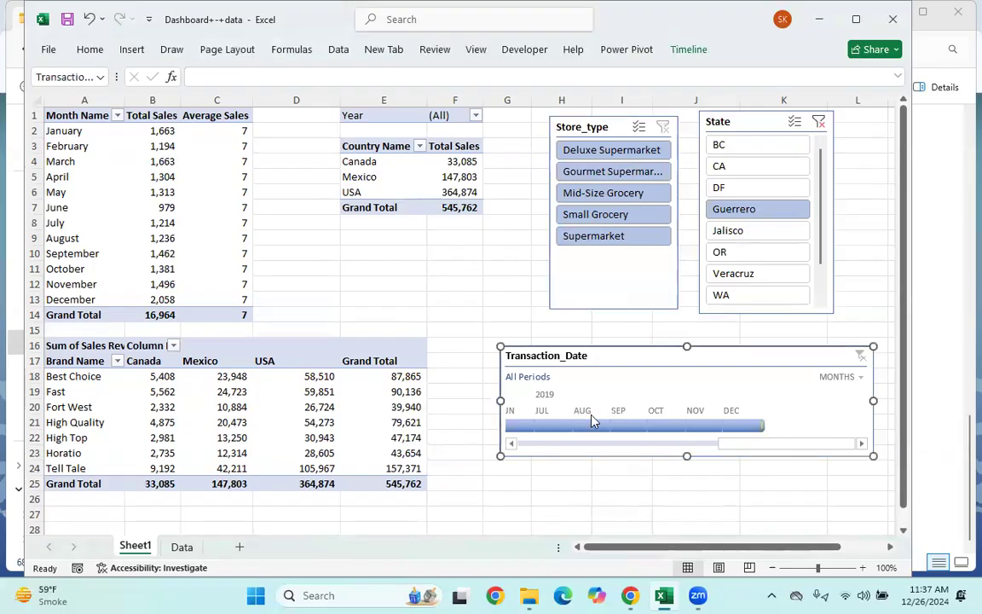
left_click(591, 424)
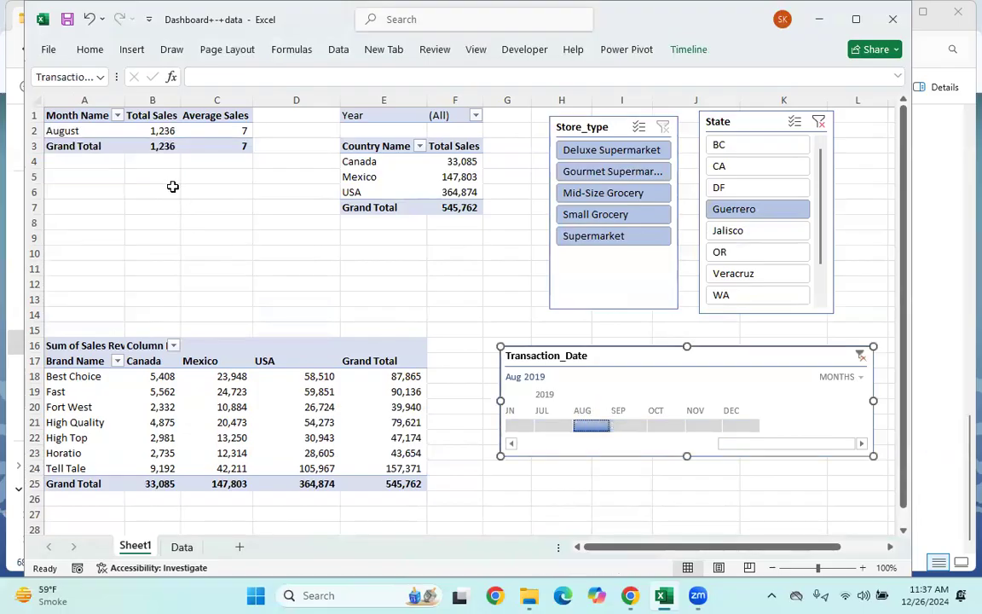
left_click(554, 424)
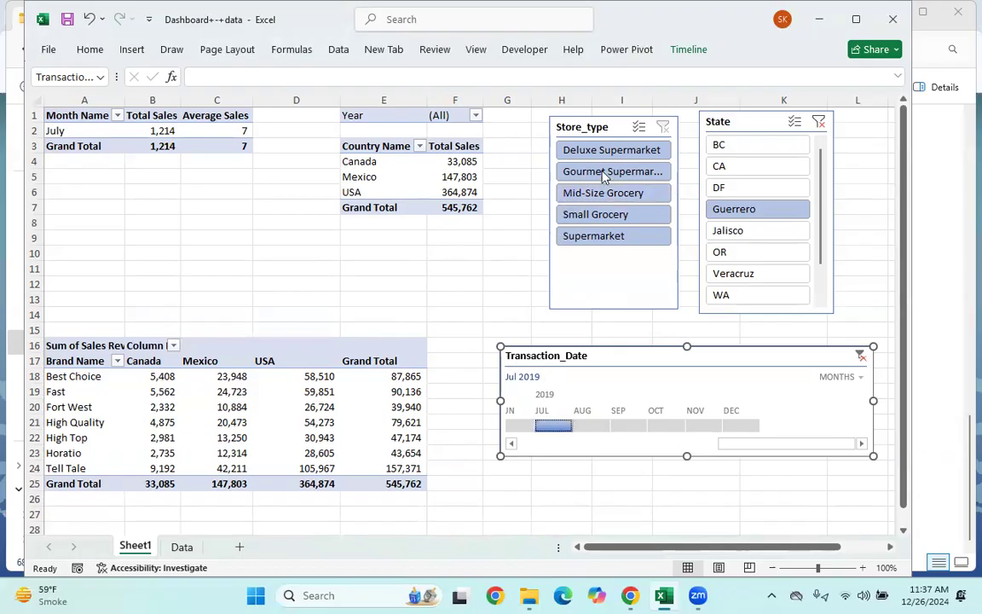
Filter the Store_type slicer to Mid-Size Grocery and clear the State slicer's filter
left_click(657, 131)
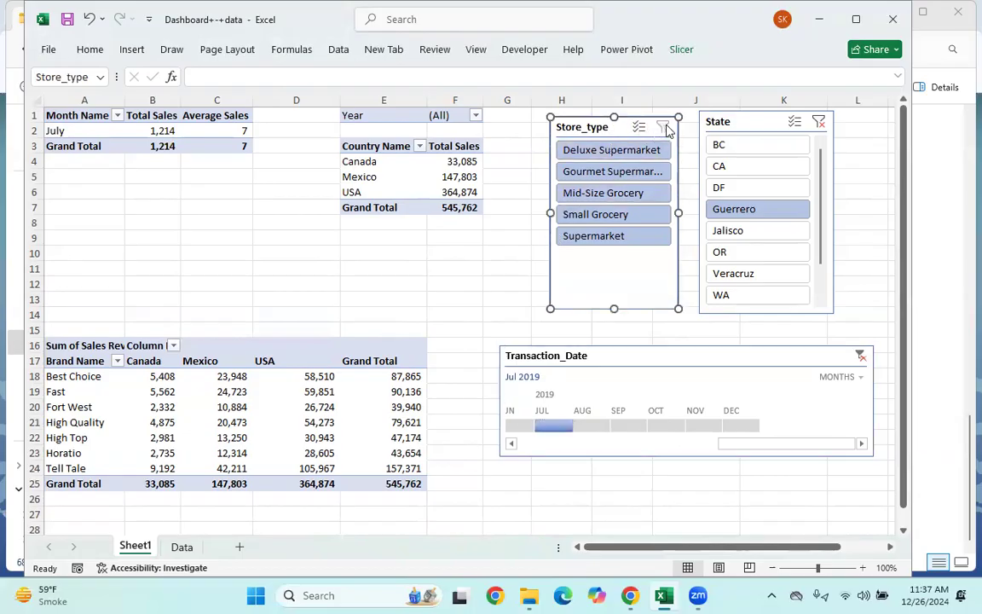
left_click(635, 194)
left_click(819, 122)
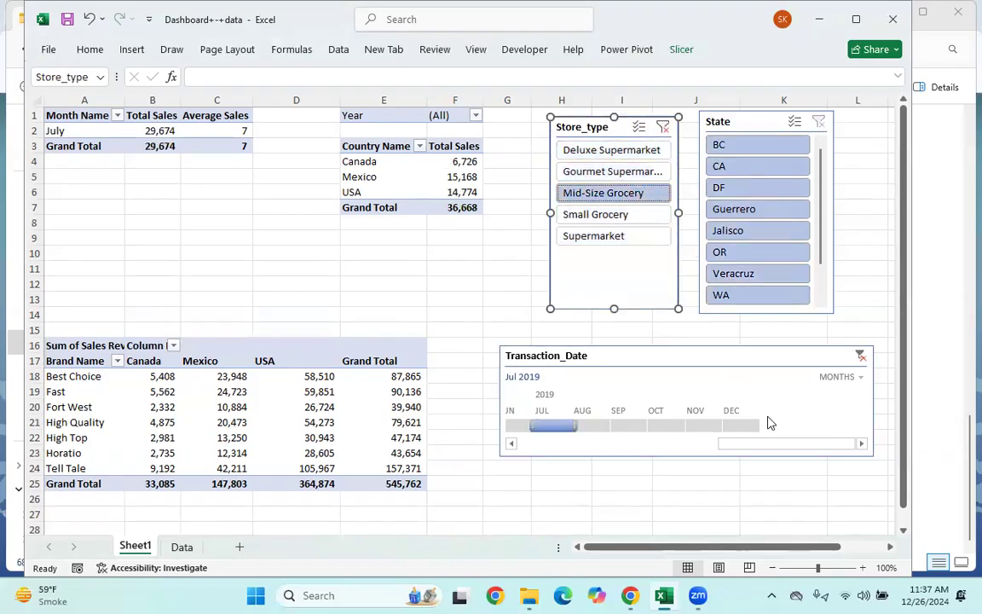
Clear the Transaction_Date and Store_type filters and connect the Store_type slicer to PivotTable1 and PivotTable2 as well
left_click(860, 355)
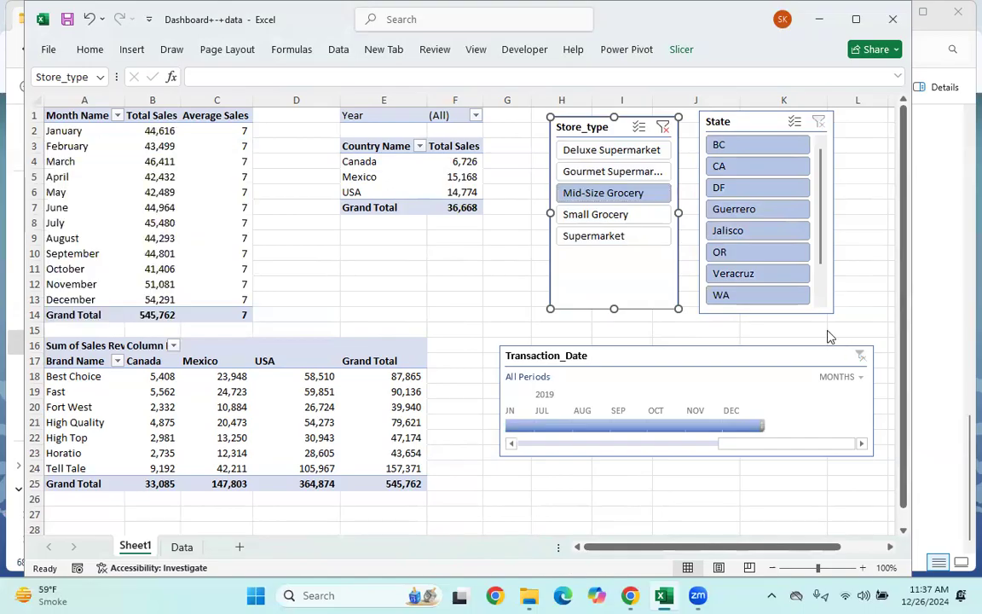
left_click(663, 128)
right_click(577, 128)
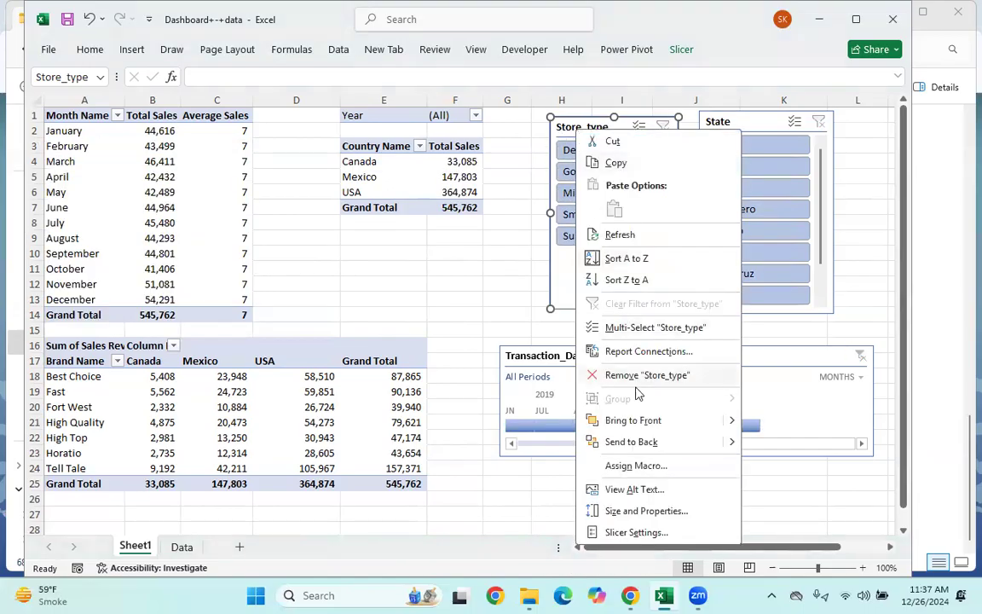
left_click(648, 352)
left_click(514, 376)
left_click(515, 397)
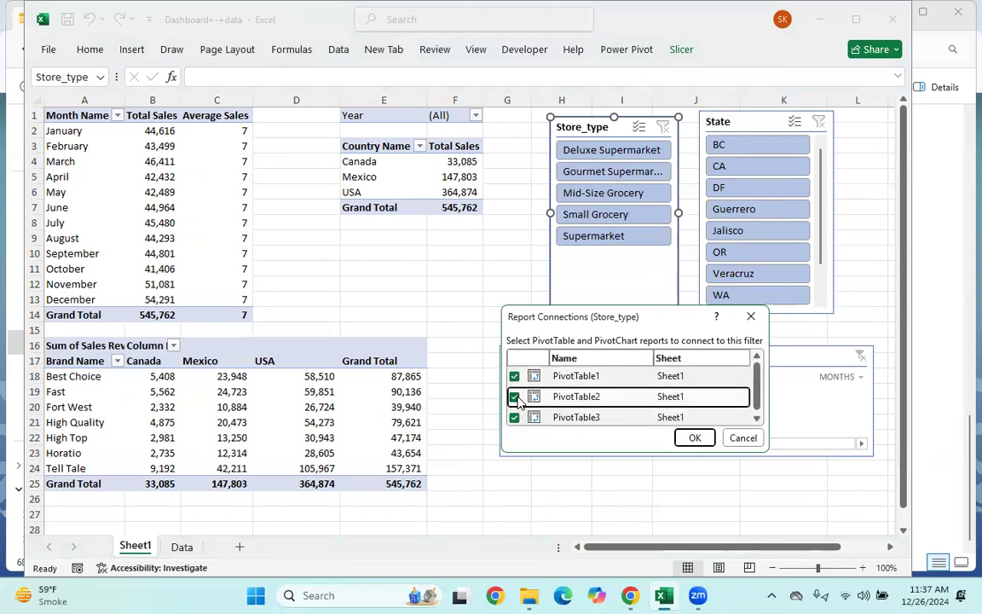
left_click(695, 438)
Connect the State slicer to PivotTable2 and PivotTable3 in addition to PivotTable1
right_click(747, 132)
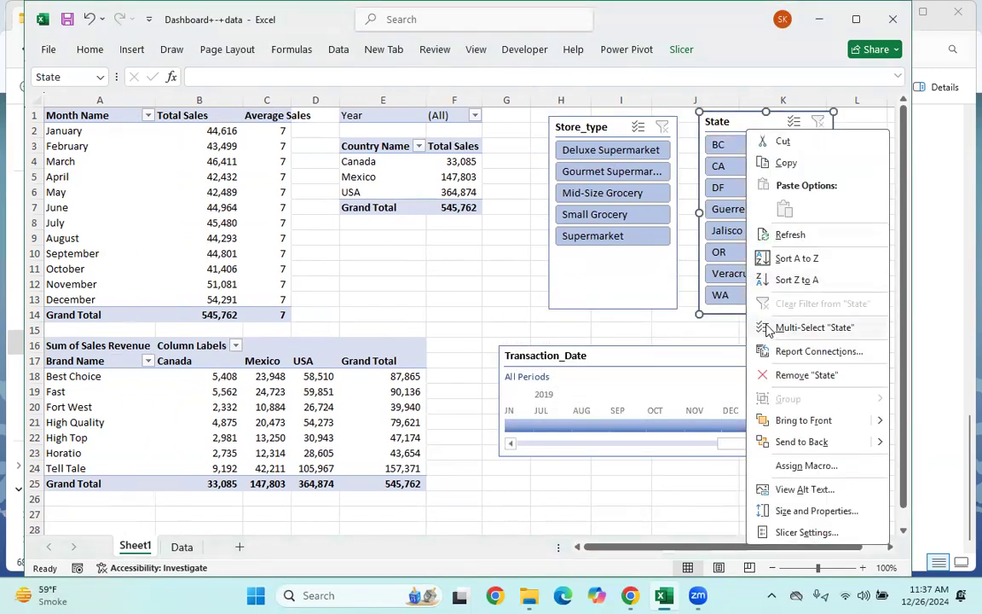
left_click(776, 353)
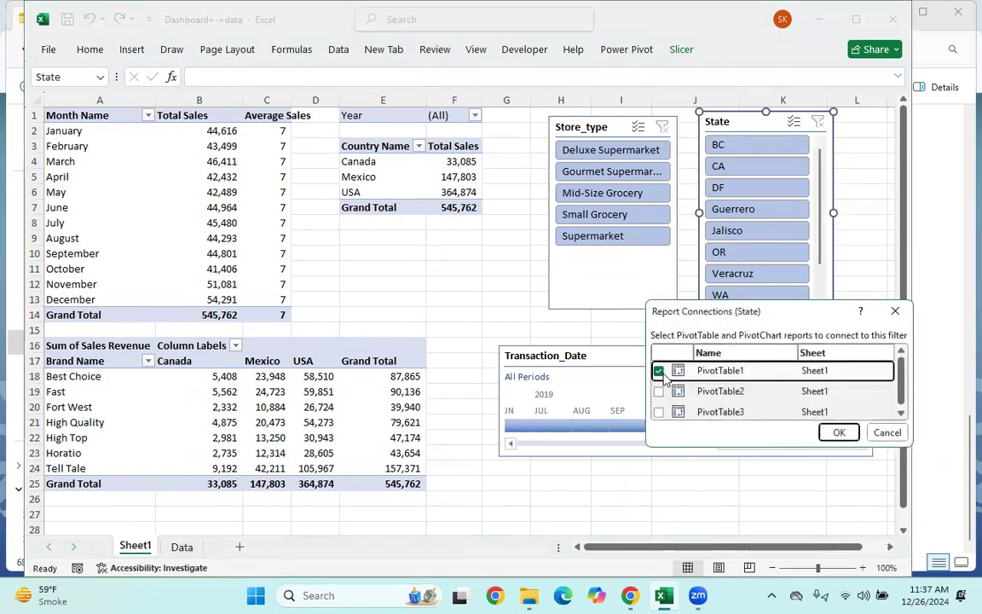
left_click(663, 391)
left_click(658, 392)
left_click(658, 412)
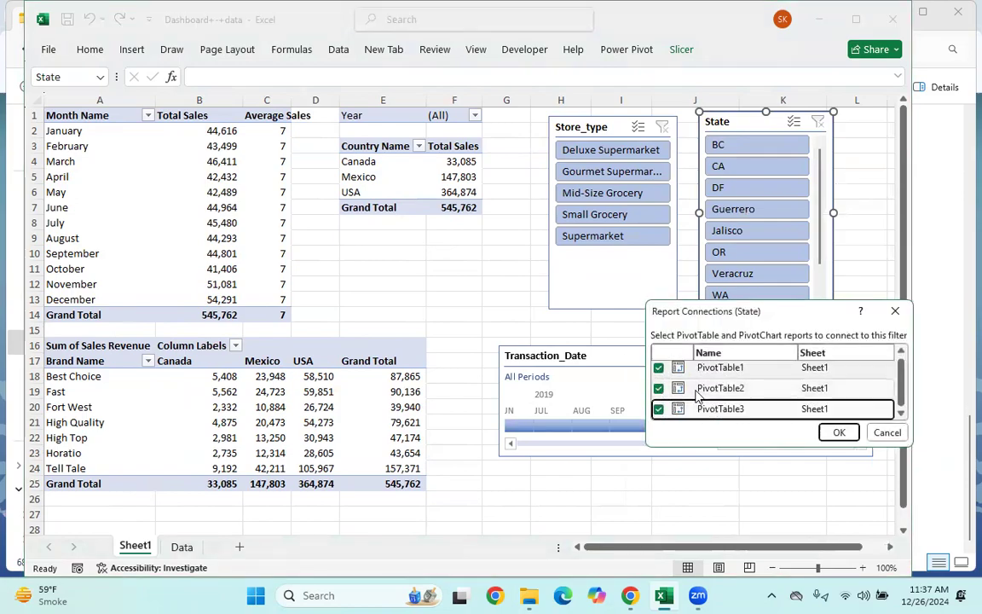
left_click(839, 433)
Connect the Transaction_Date timeline to PivotTable2 and PivotTable3 through its report connections
left_click(642, 364)
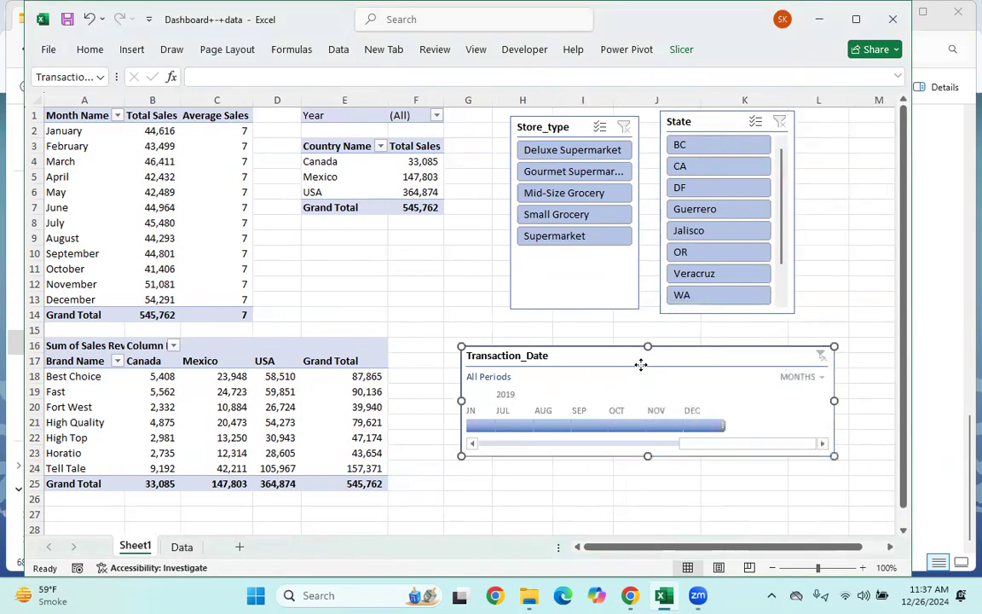
right_click(643, 364)
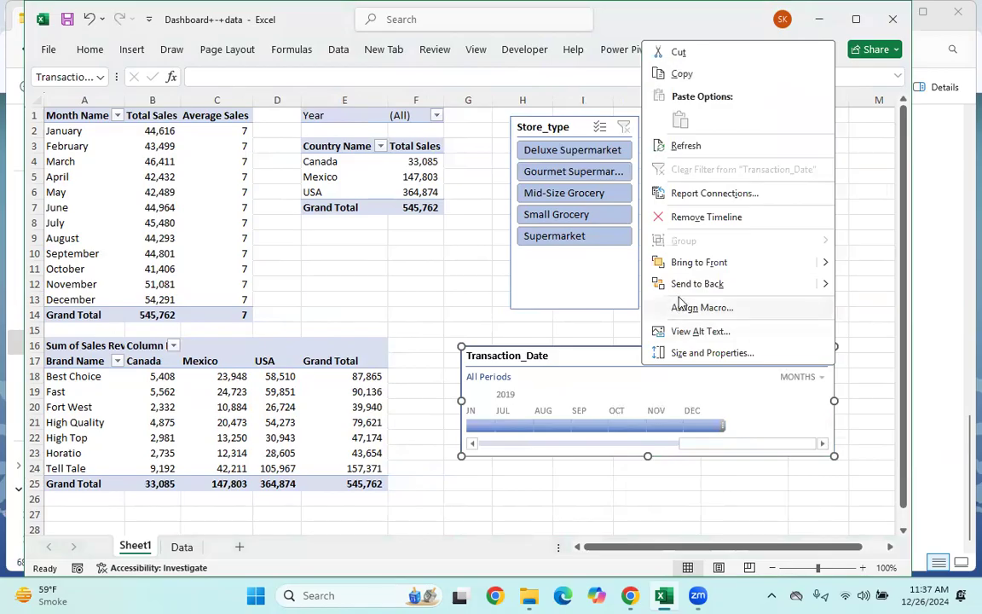
left_click(703, 193)
left_click(580, 236)
left_click(581, 256)
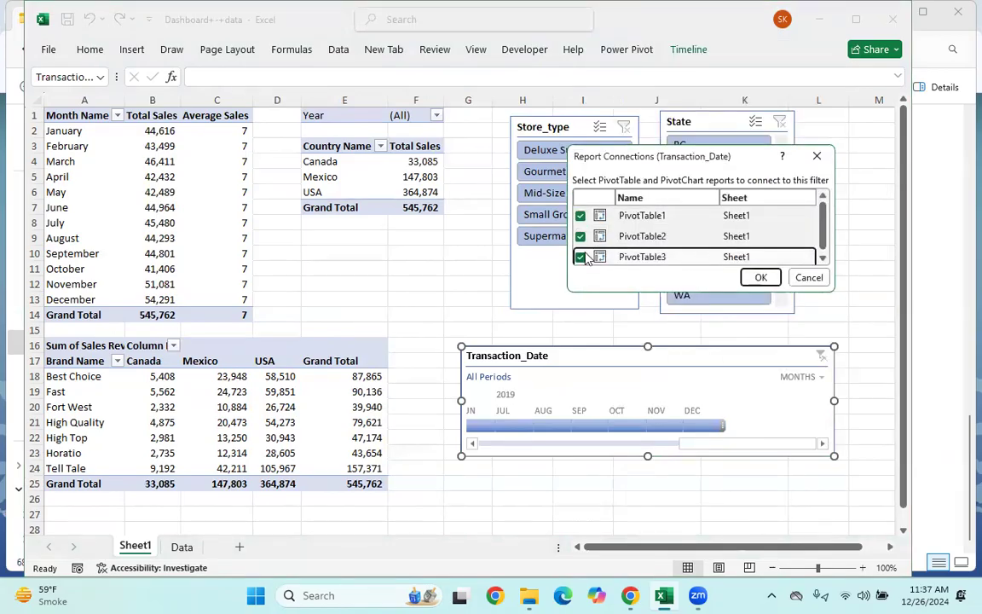
left_click(759, 278)
left_click(459, 301)
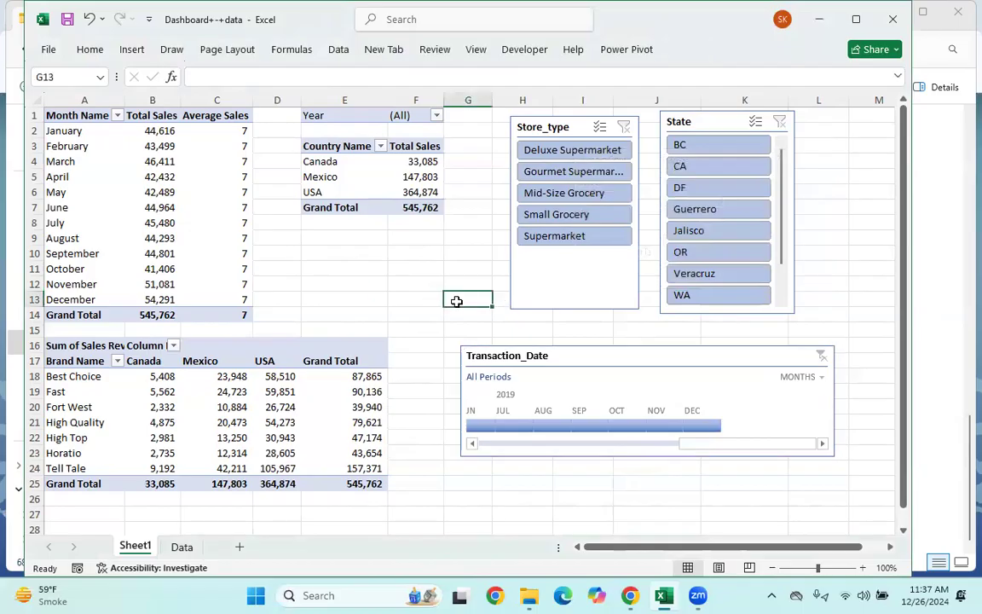
Filter all three PivotTables by Deluxe Supermarket and by Gourmet Supermarket, narrowing the latter to Zacatecas and July 2019
left_click(571, 150)
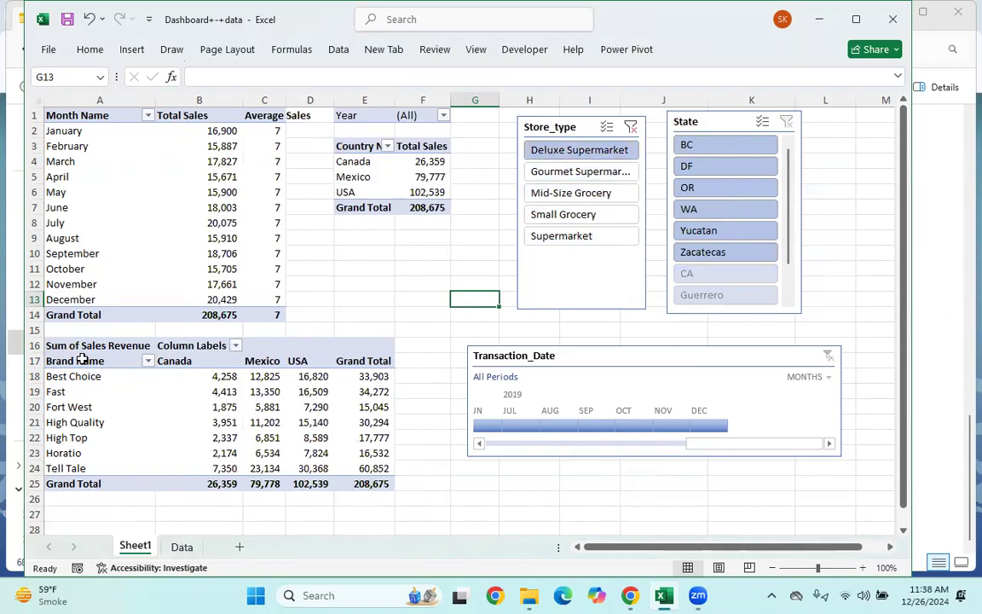
left_click(577, 173)
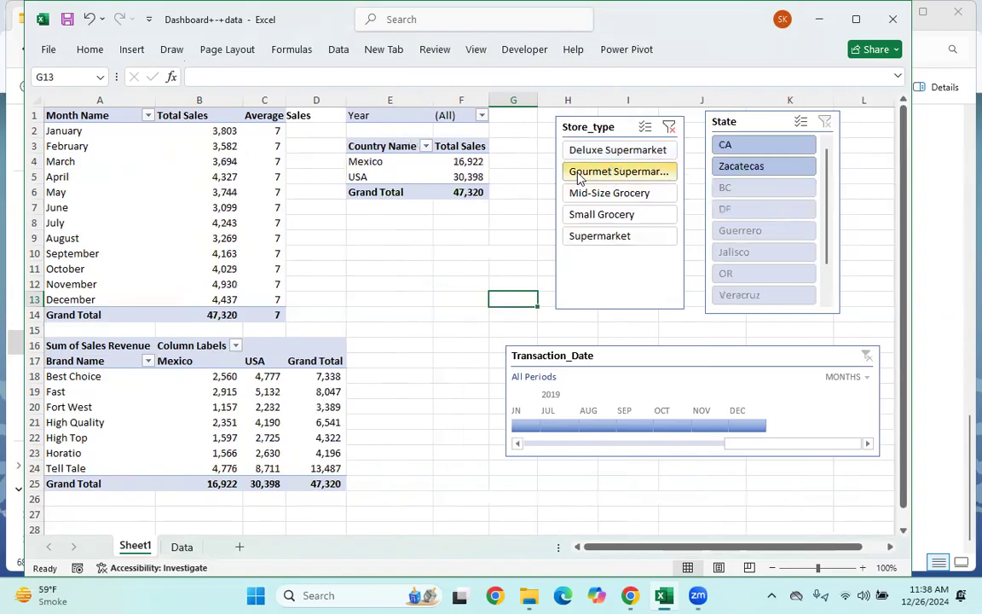
left_click(770, 162)
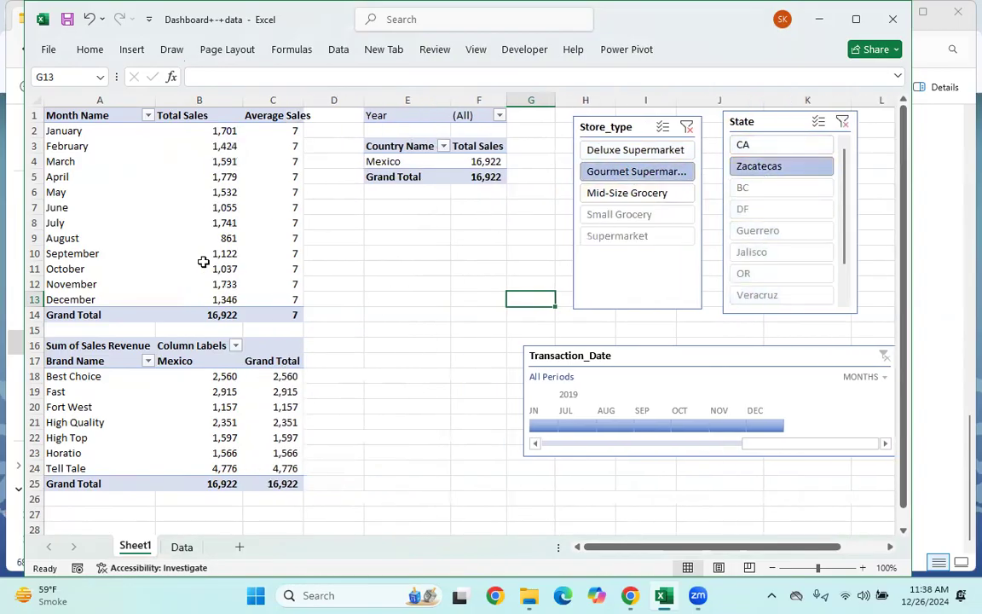
left_click(564, 423)
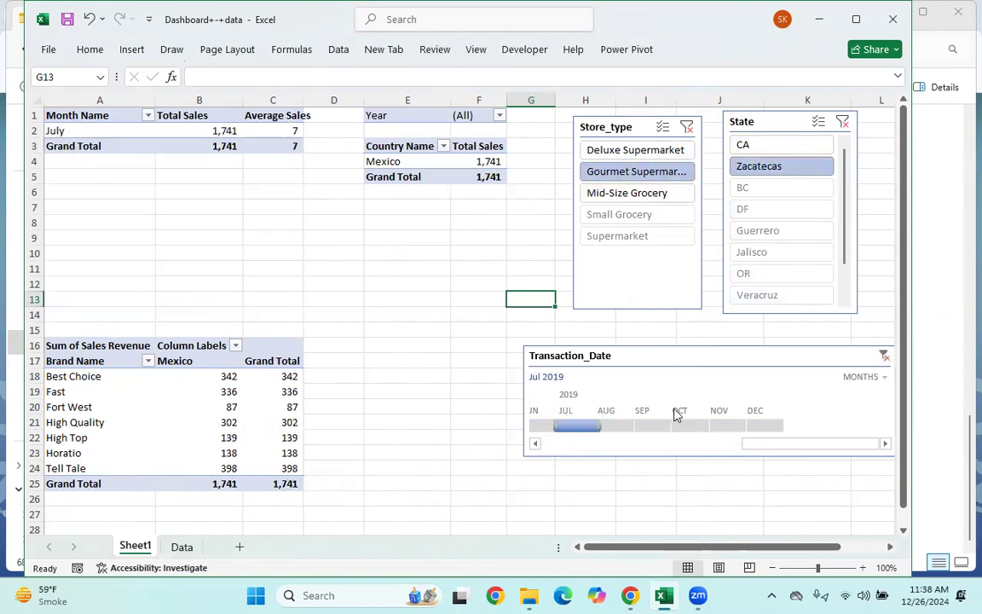
Switch the Transaction_Date timeline's time level to Years, back to Months, and finally to Days
left_click(878, 379)
left_click(878, 406)
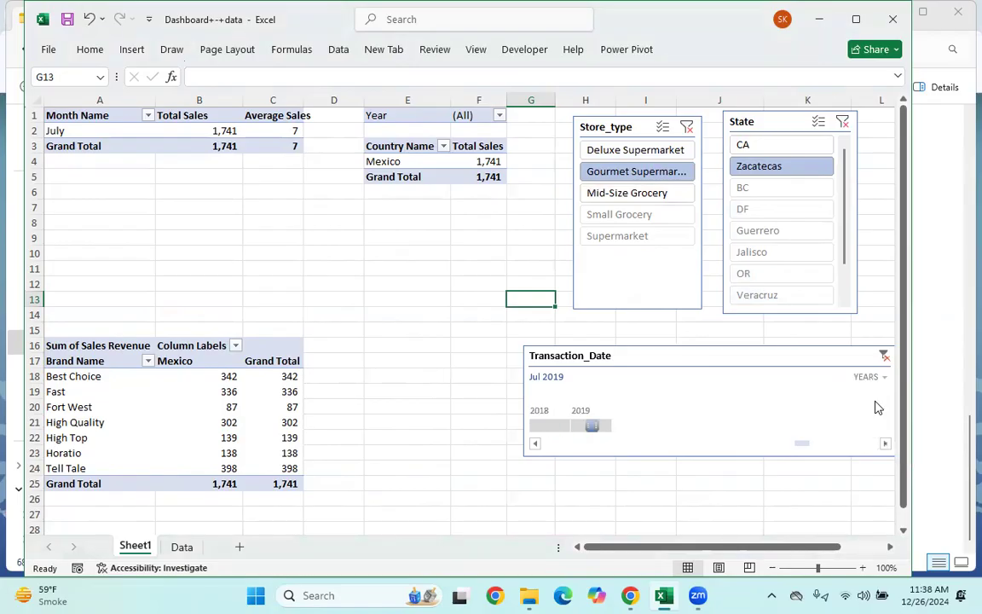
left_click(886, 379)
left_click(884, 441)
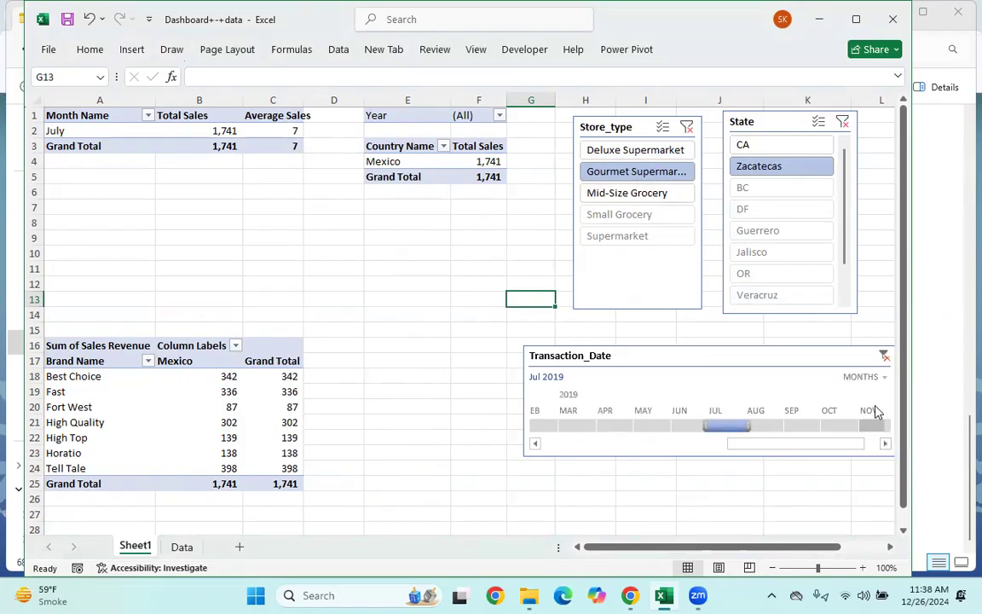
left_click(882, 380)
left_click(875, 463)
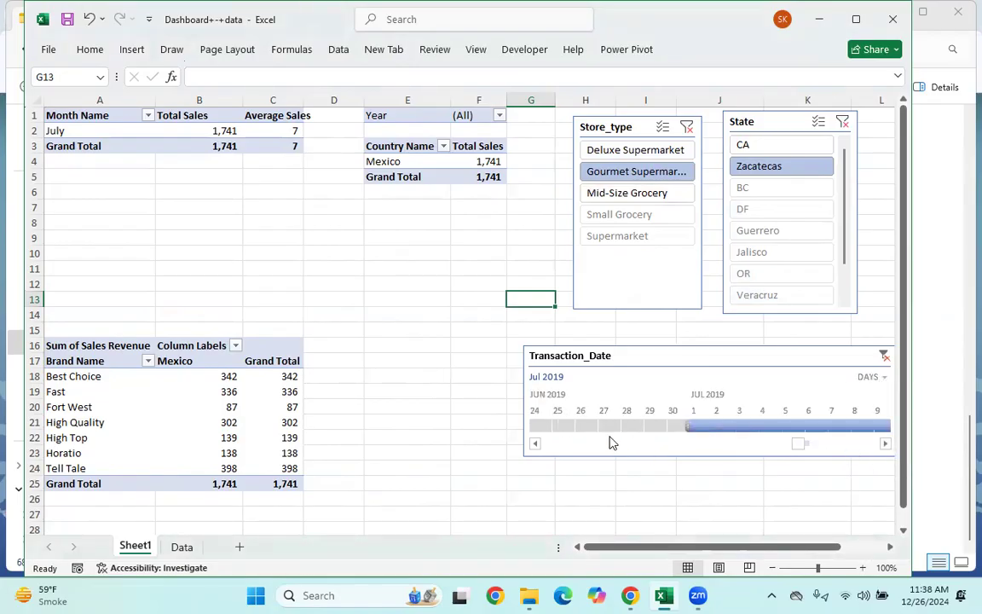
Filter the PivotTables by single days on the Transaction_Date timeline, ending on July 3, 2019
left_click(576, 428)
left_click(577, 426)
left_click(632, 426)
left_click(742, 427)
left_click(799, 438)
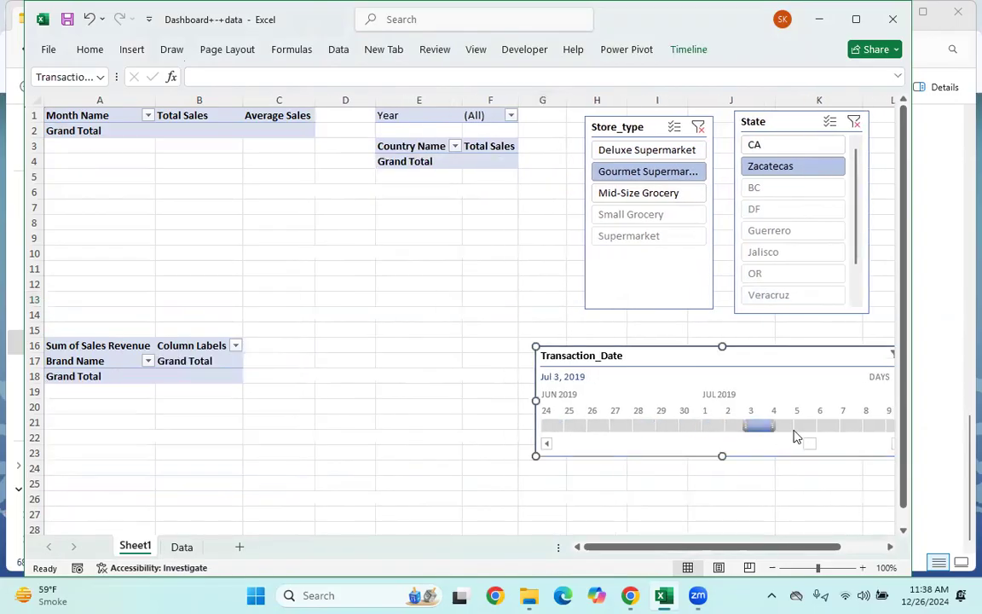
Move the Transaction_Date timeline closer to the slicers and clear the timeline, Store_type and State filters
left_click_drag(865, 359, 830, 344)
left_click(861, 341)
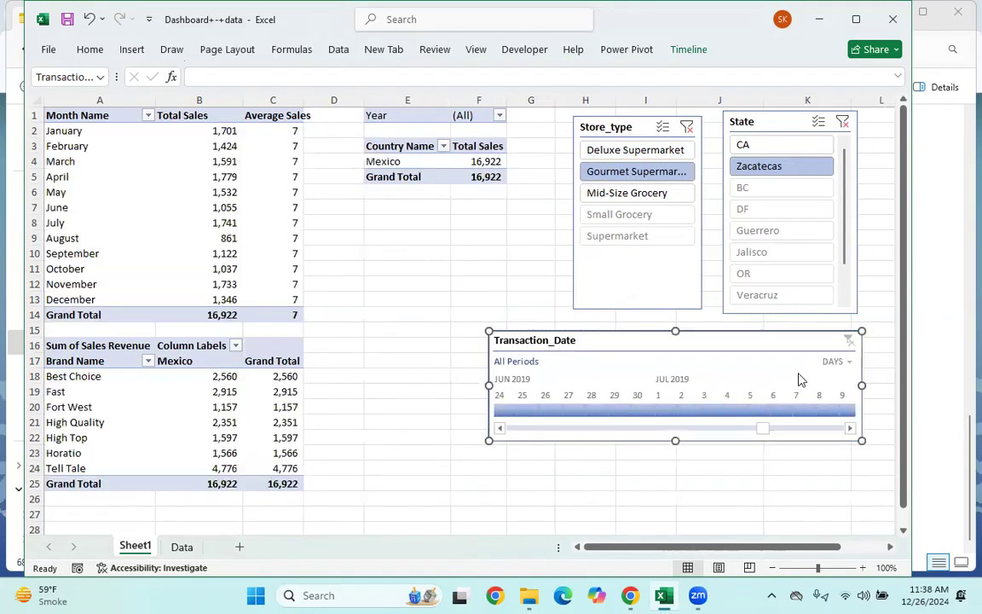
left_click(435, 240)
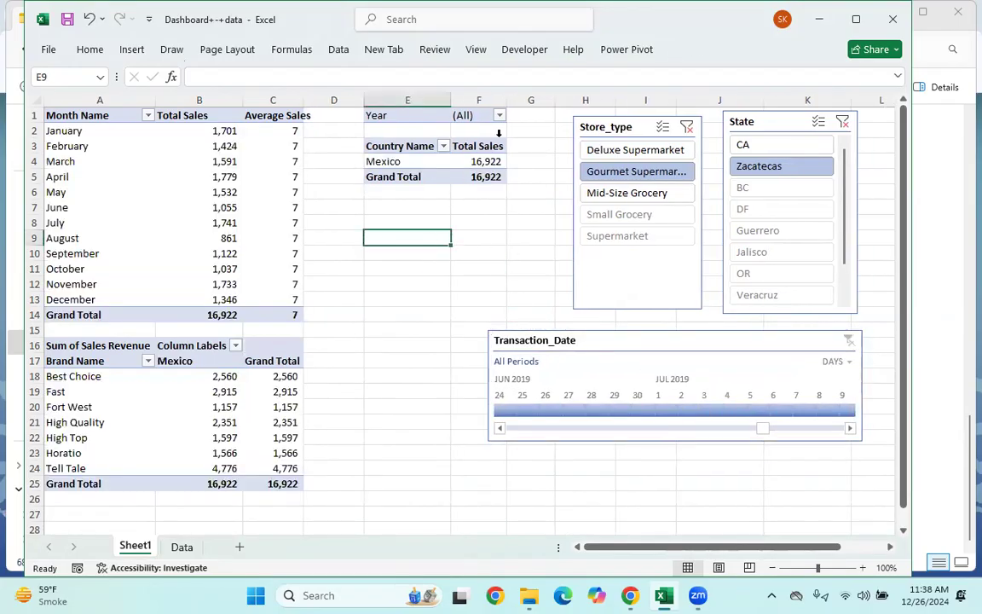
left_click(687, 127)
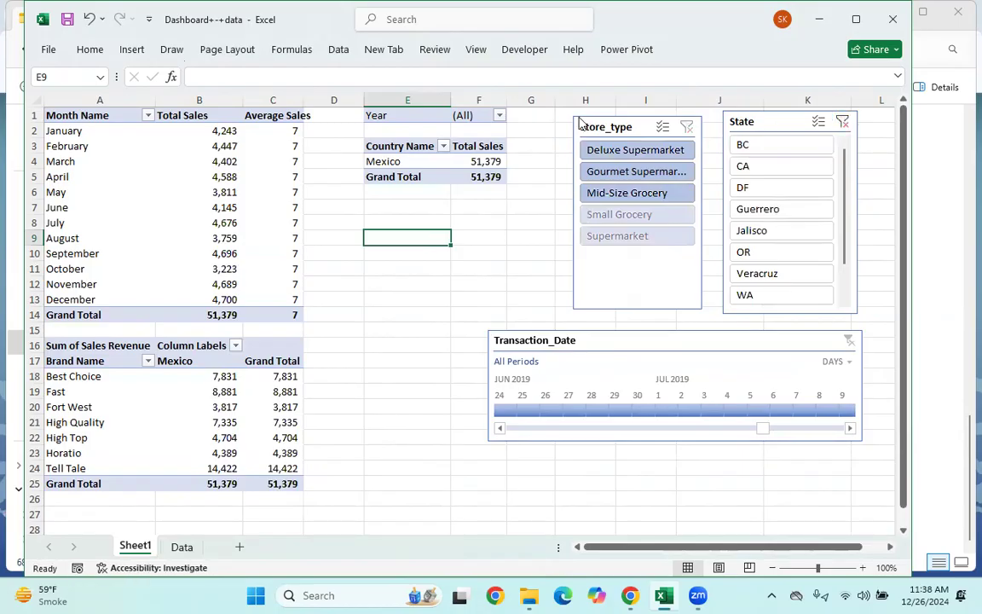
left_click(843, 122)
left_click(479, 287)
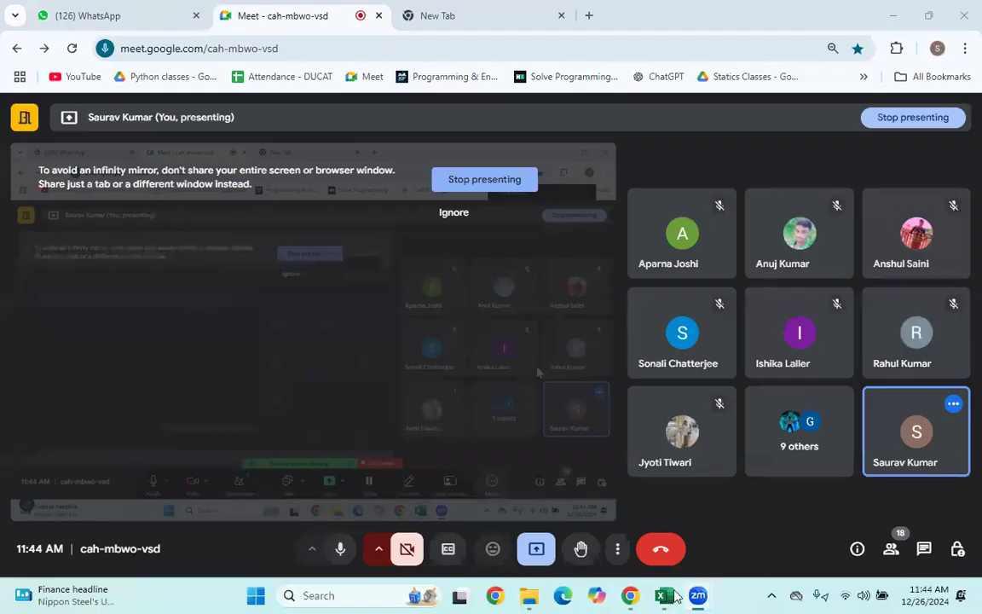
Switch back to the Excel workbook, nudge the Store_type slicer upward and shorten it to fit its items
key("alt+Tab")
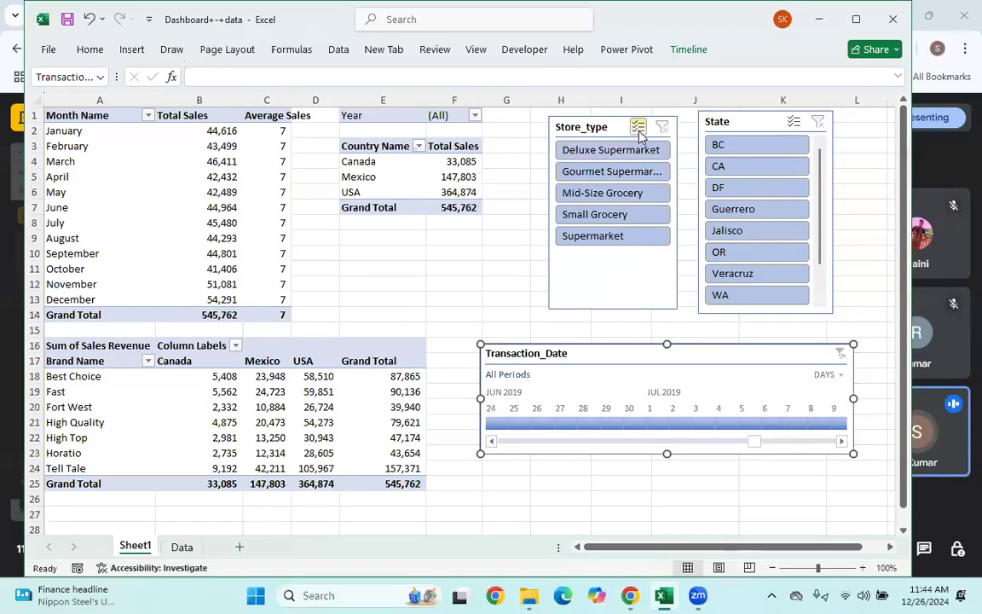
left_click(604, 128)
left_click_drag(604, 128, 601, 121)
left_click_drag(608, 302, 608, 266)
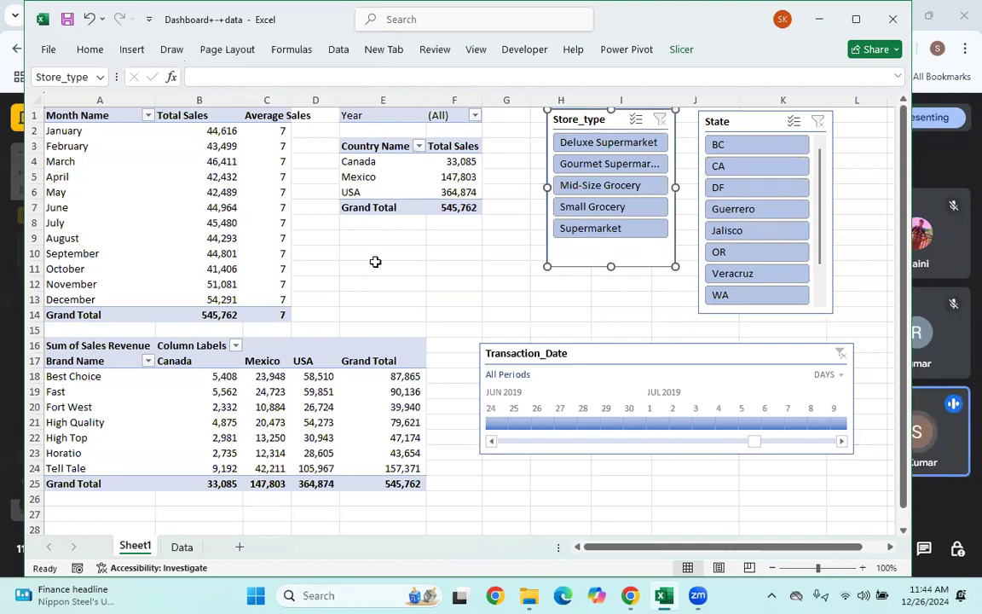
Insert a PivotChart based on the entire Data table on a new worksheet, widening the workbook window first
left_click(181, 552)
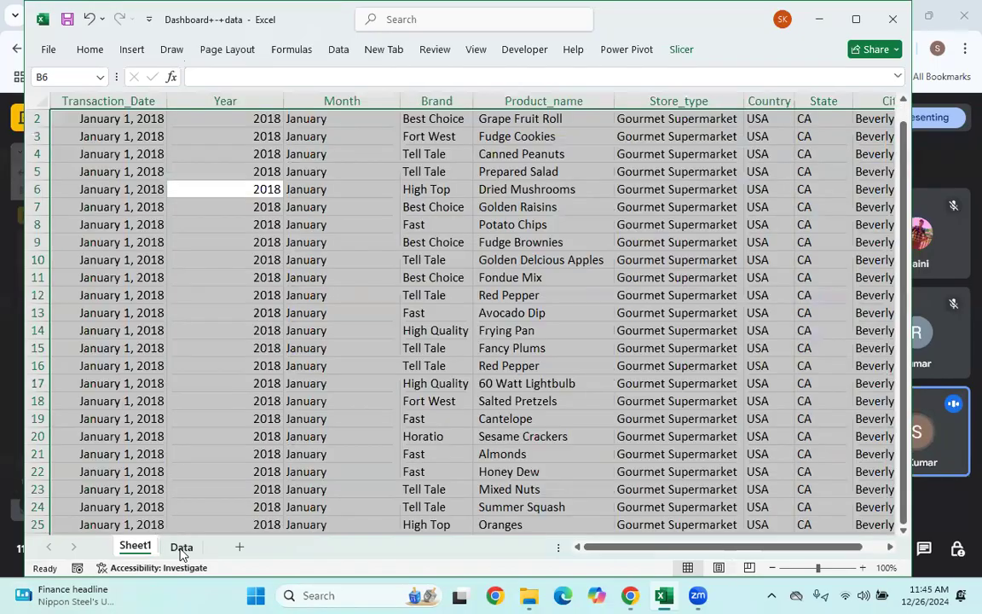
left_click(205, 417)
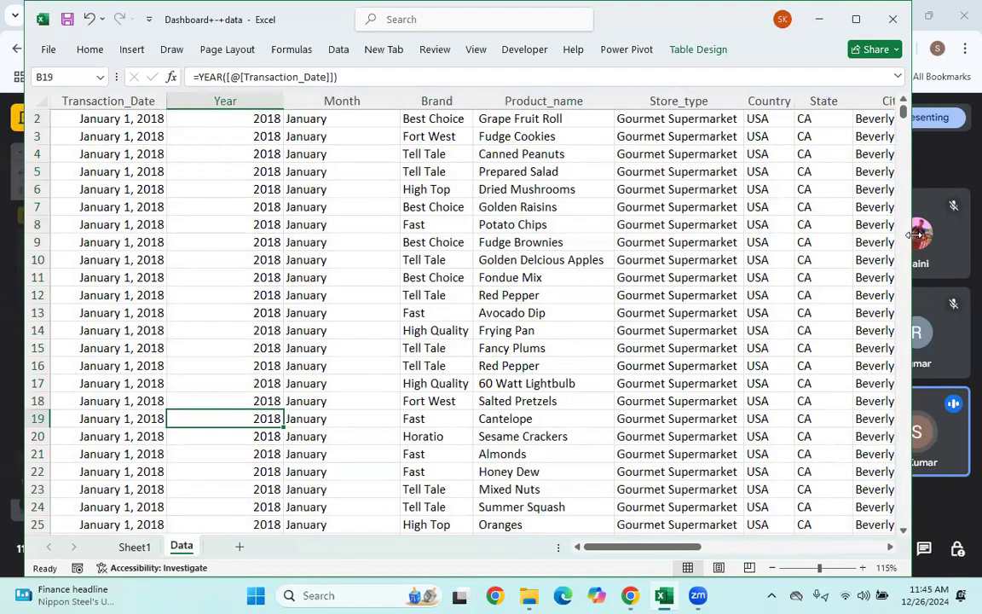
left_click_drag(914, 234, 979, 235)
left_click(350, 347)
key("ctrl+a")
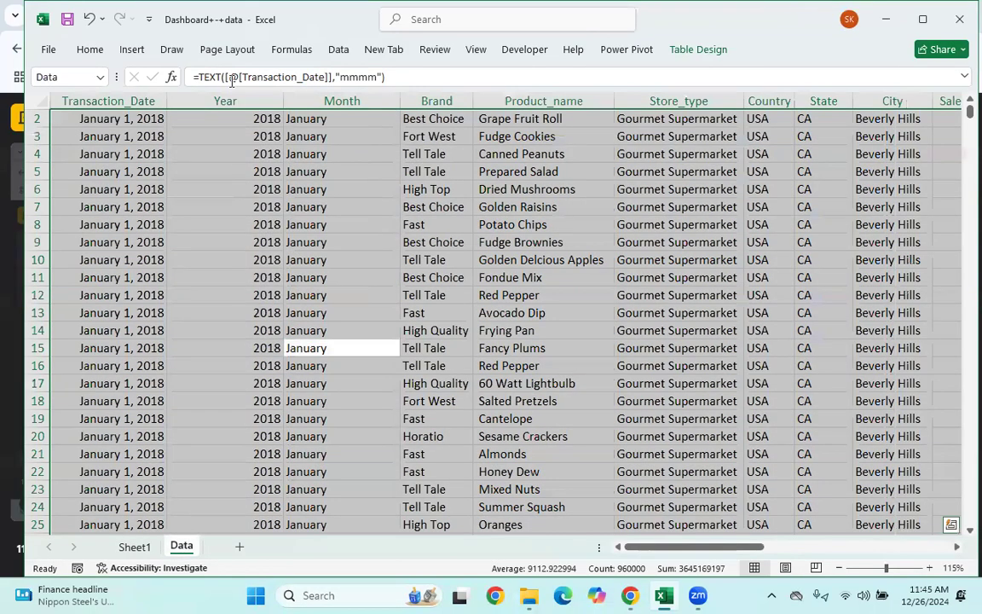
left_click(132, 49)
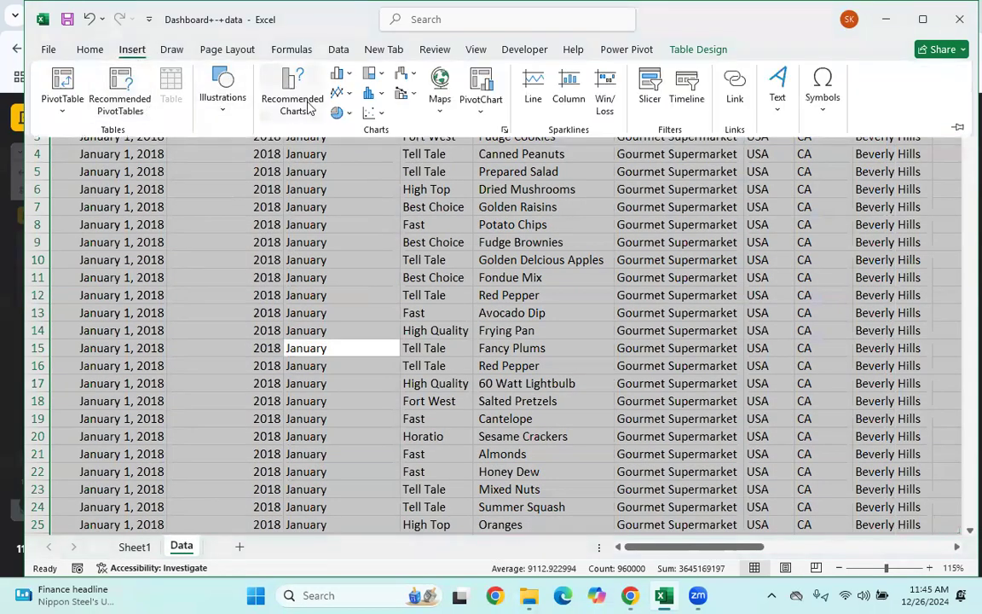
left_click(483, 109)
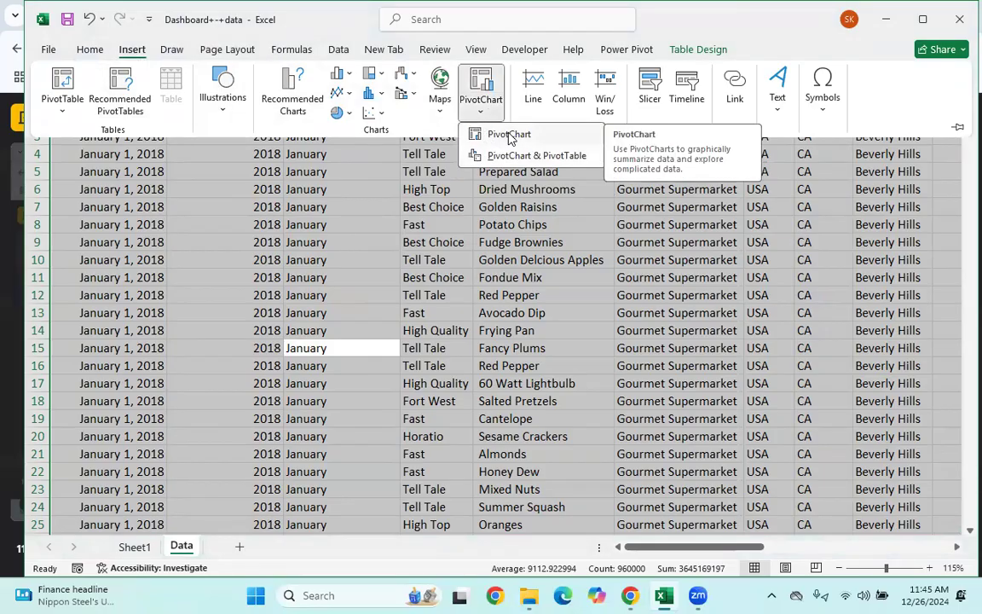
left_click(510, 136)
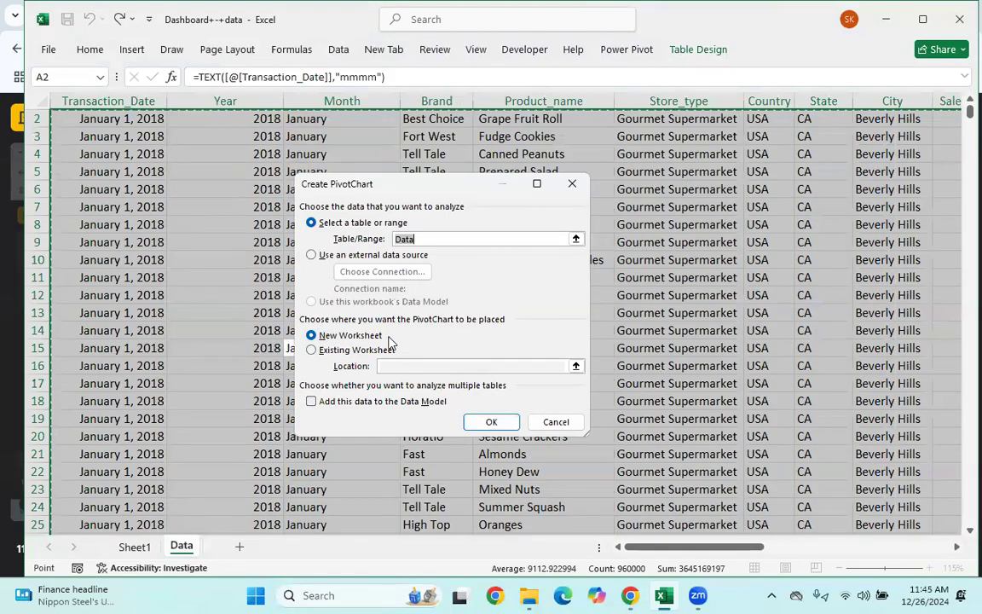
left_click(492, 422)
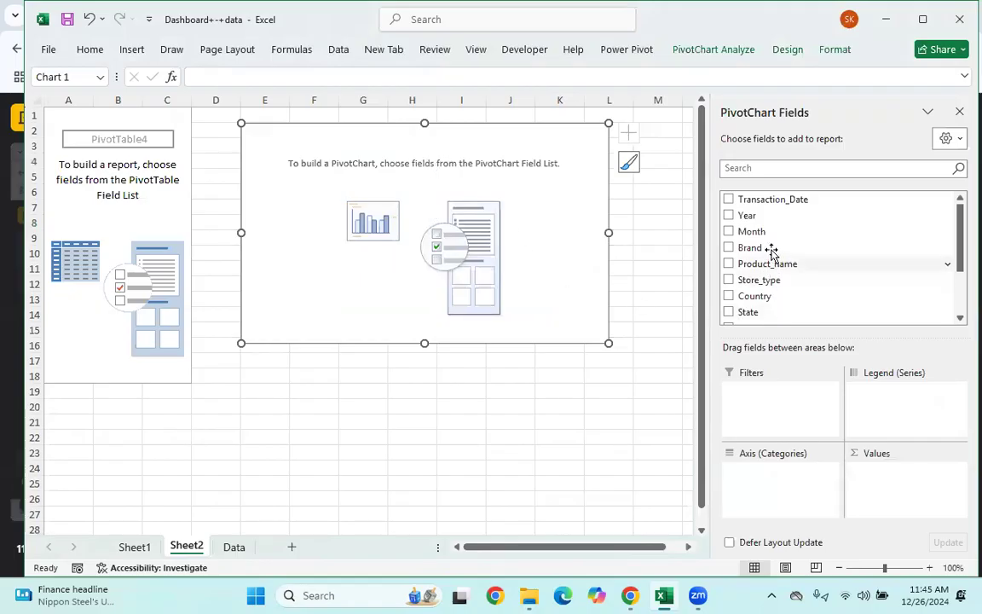
Build the PivotChart with Store_type as the legend series and Sales Revenue as values, and place the chart directly below the PivotTable
scroll(772, 243, "down", 2)
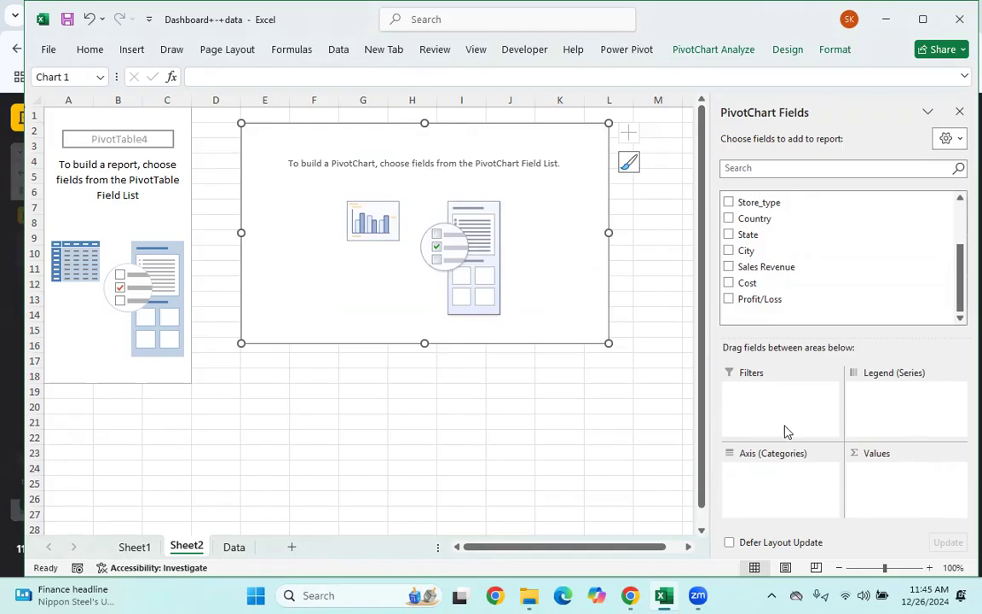
scroll(808, 255, "up", 2)
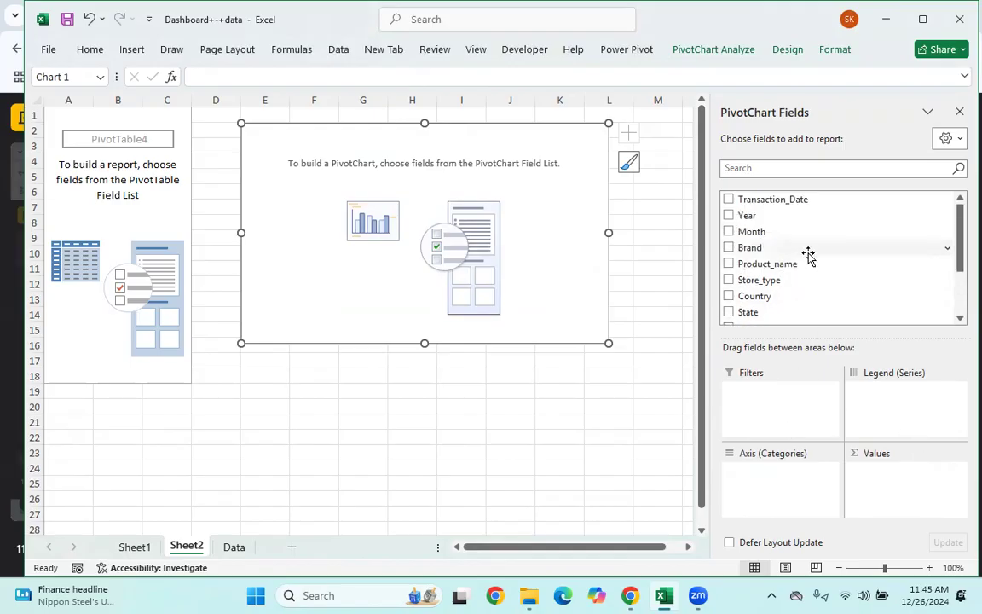
left_click_drag(769, 282, 893, 404)
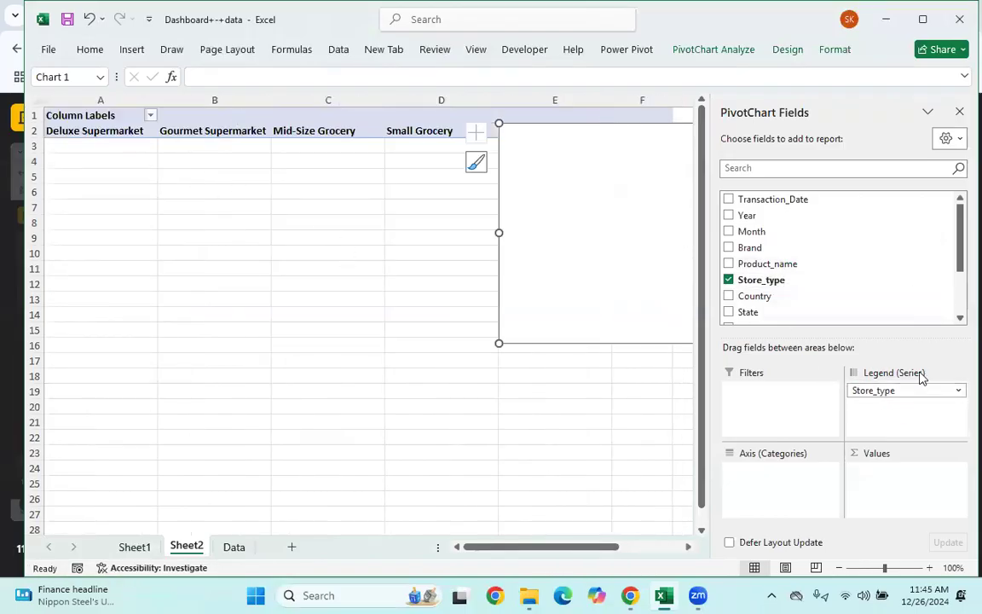
scroll(788, 253, "down", 2)
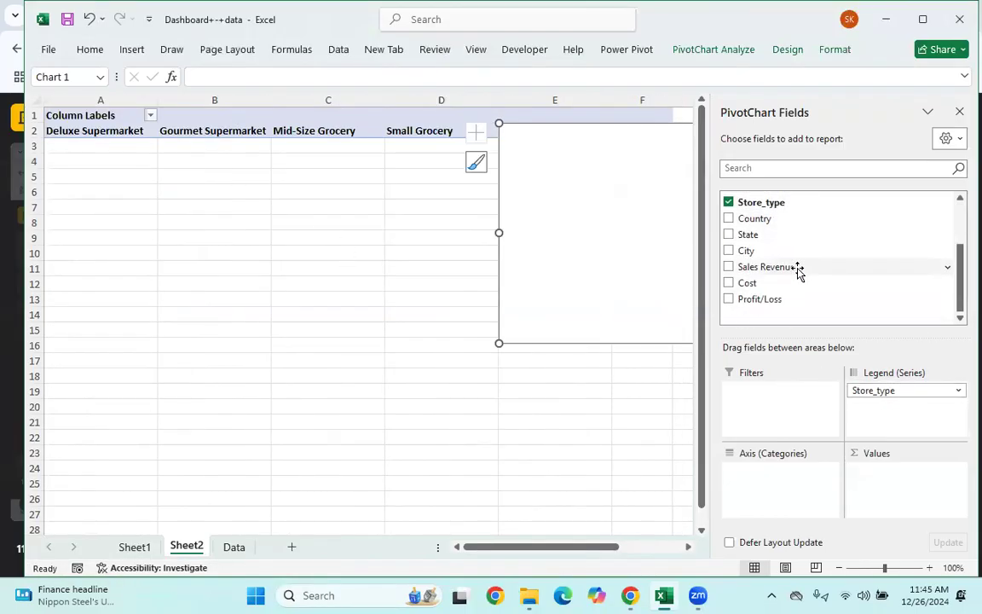
left_click_drag(778, 268, 904, 477)
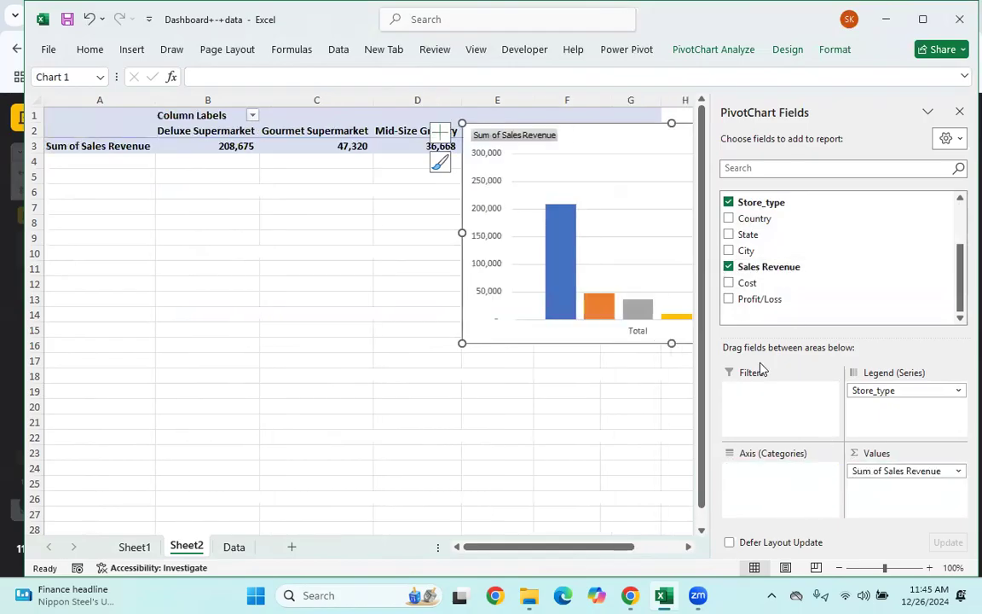
left_click_drag(580, 134, 154, 181)
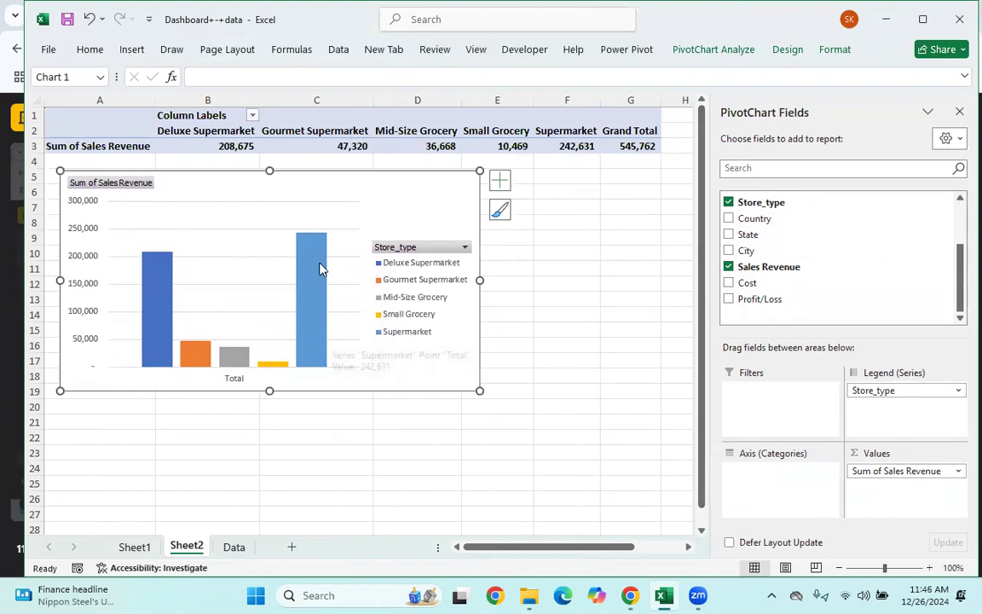
left_click_drag(269, 185, 254, 171)
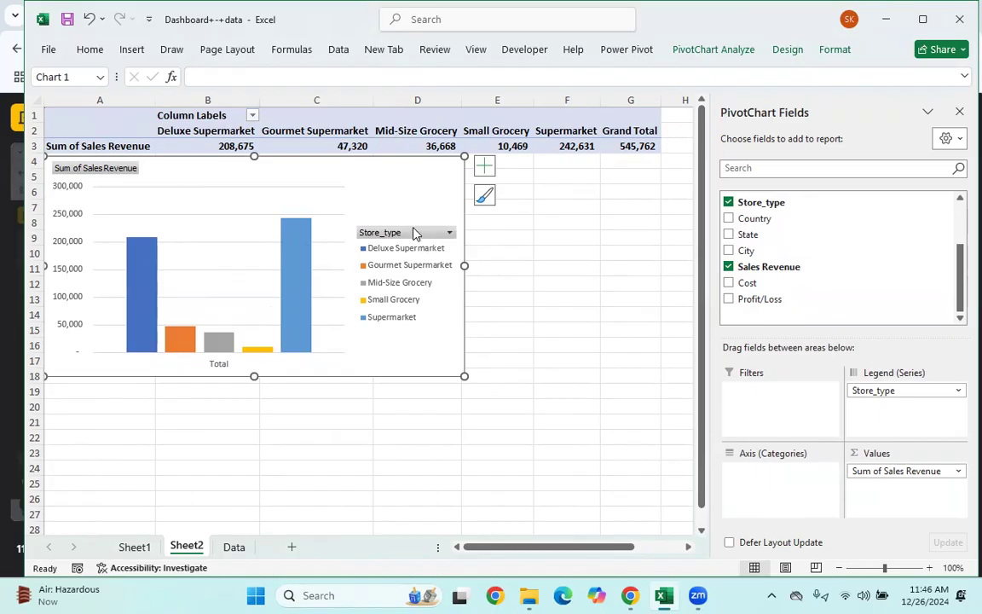
Try adding a chart title and axis titles to the PivotChart
left_click(485, 170)
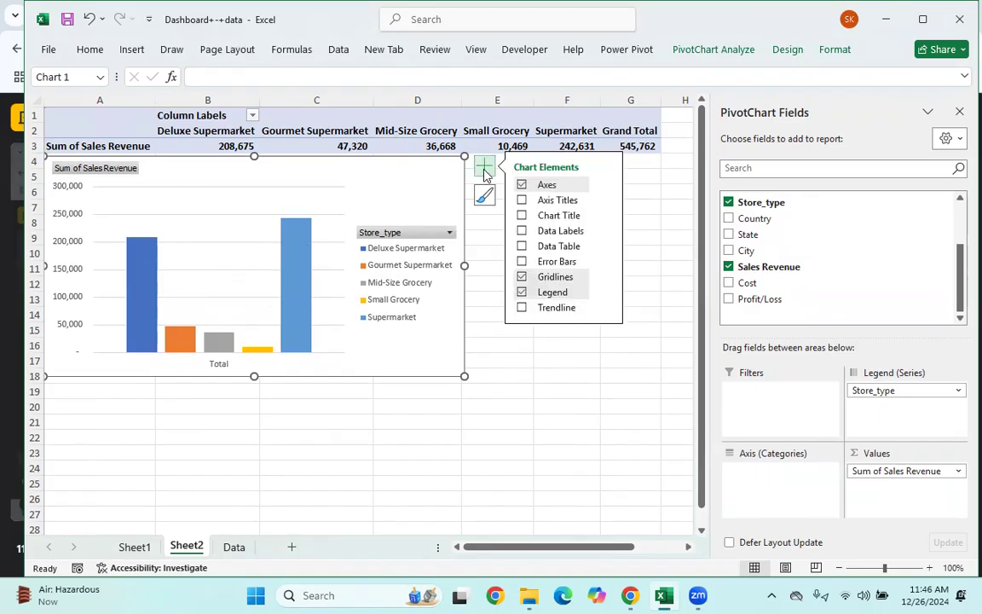
left_click(521, 215)
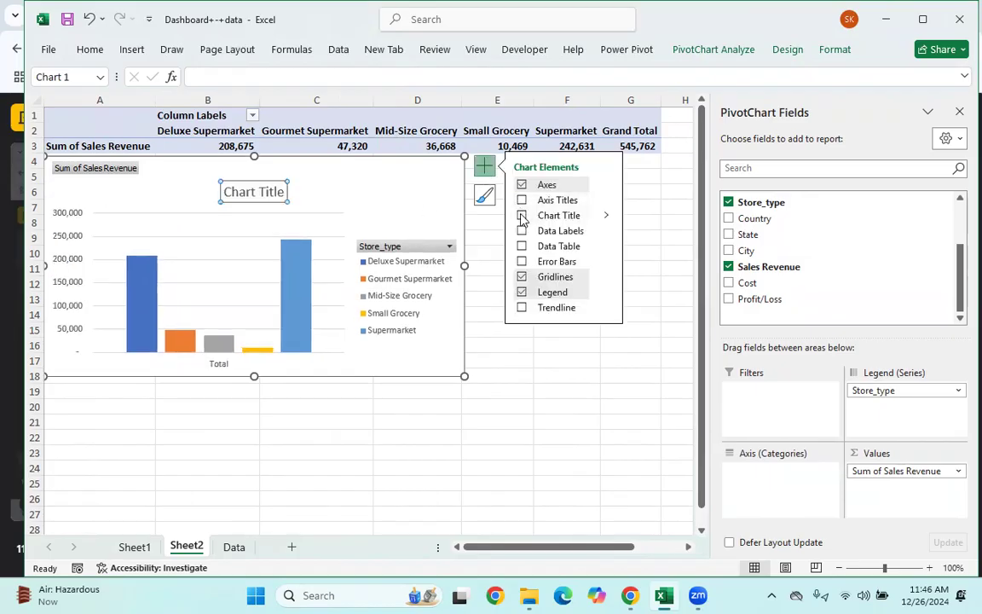
left_click(522, 201)
left_click(522, 201)
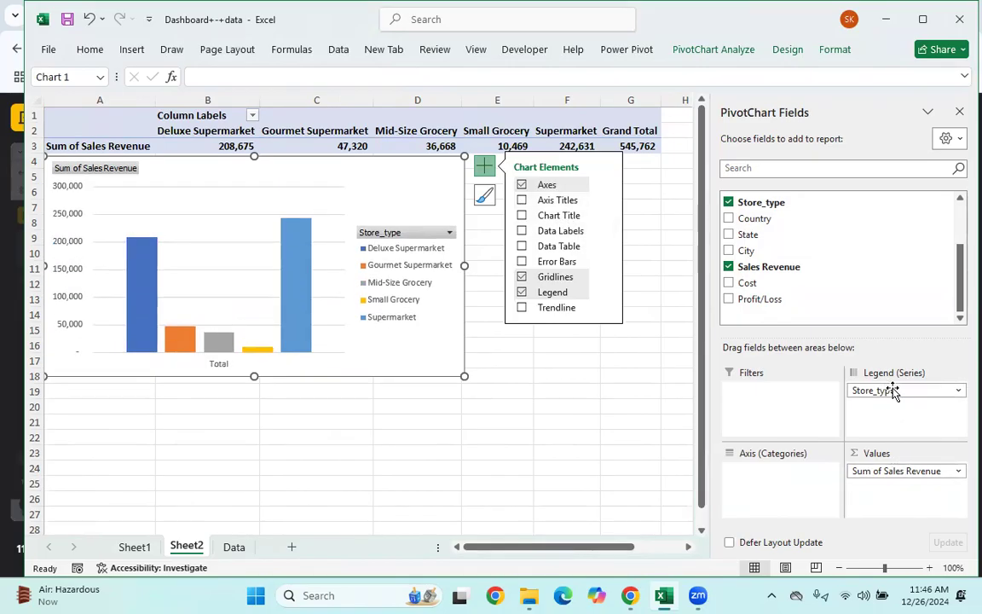
Move Store_type from the legend to the axis categories, shift the chart to the sheet's upper-left corner and narrow it slightly
left_click_drag(890, 391, 765, 488)
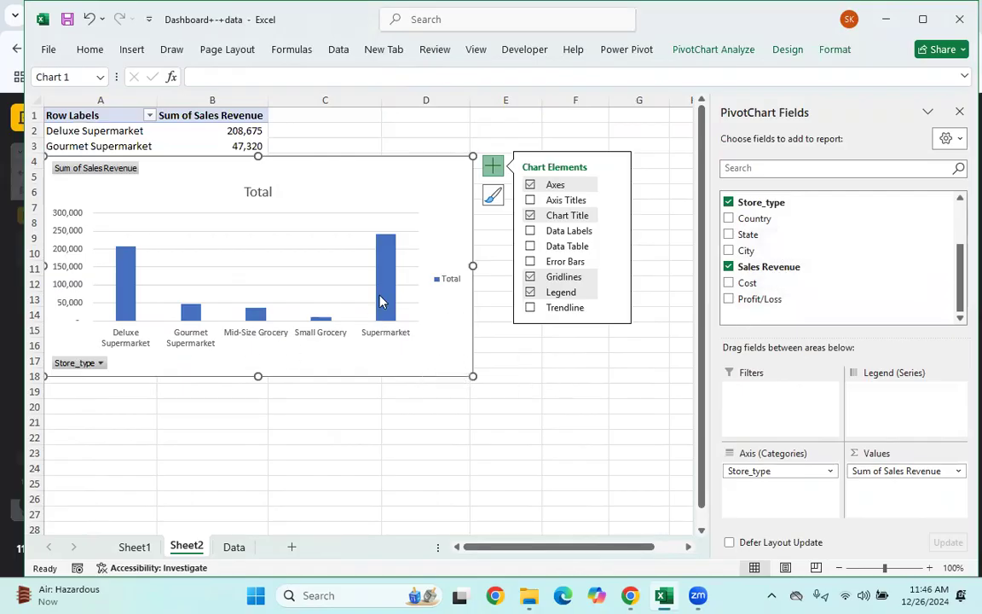
left_click_drag(335, 177, 324, 130)
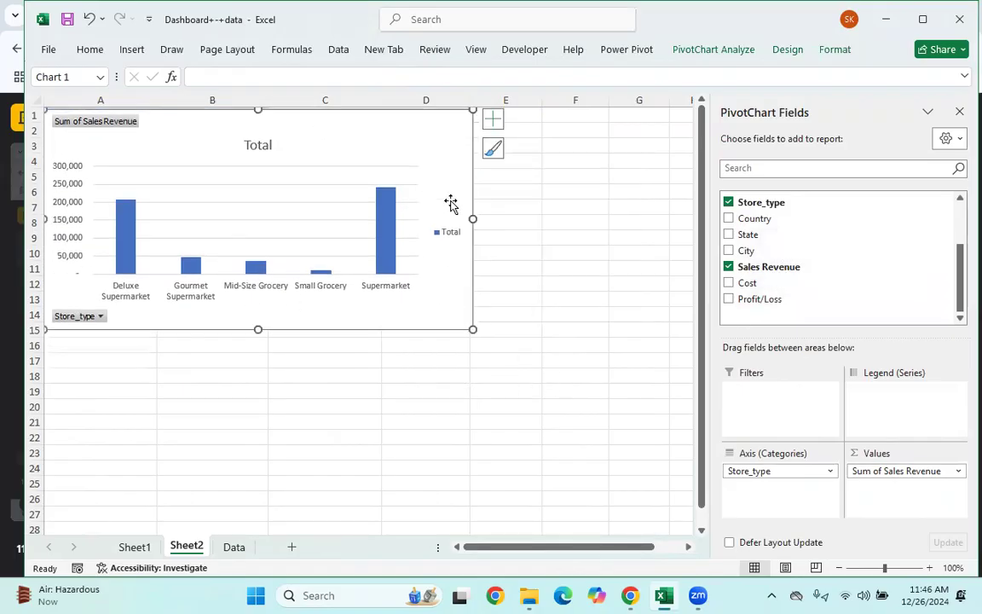
left_click_drag(473, 220, 444, 219)
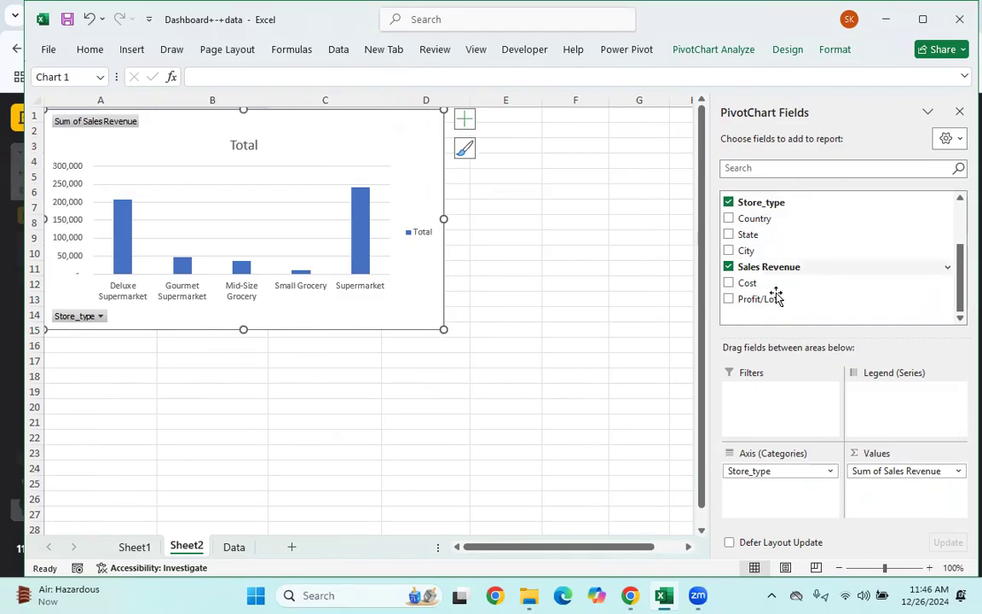
Add Year as a filter field of the PivotChart and filter the chart to 2019 only
scroll(793, 254, "up", 3)
left_click_drag(769, 220, 767, 399)
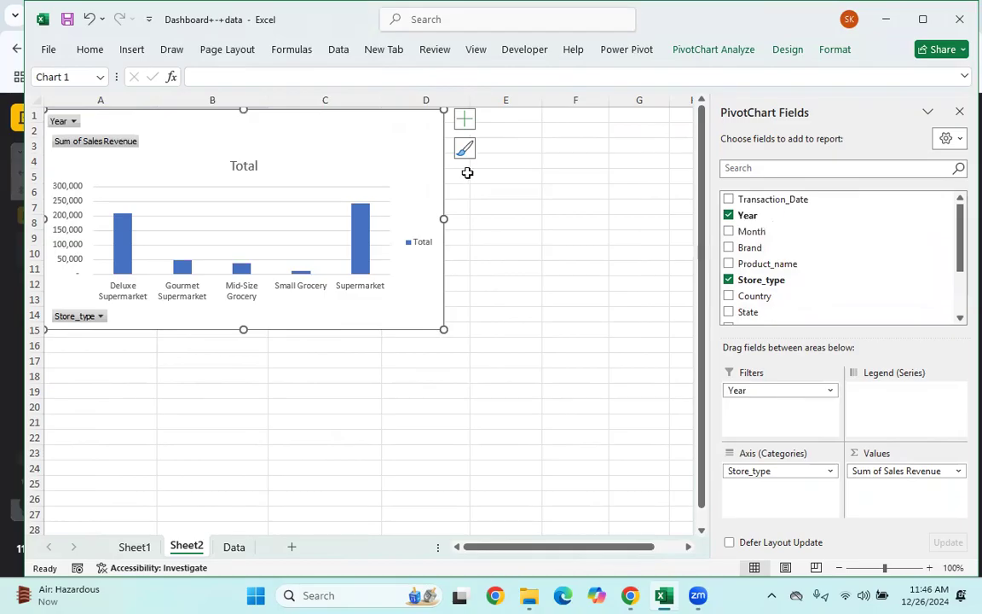
left_click(73, 124)
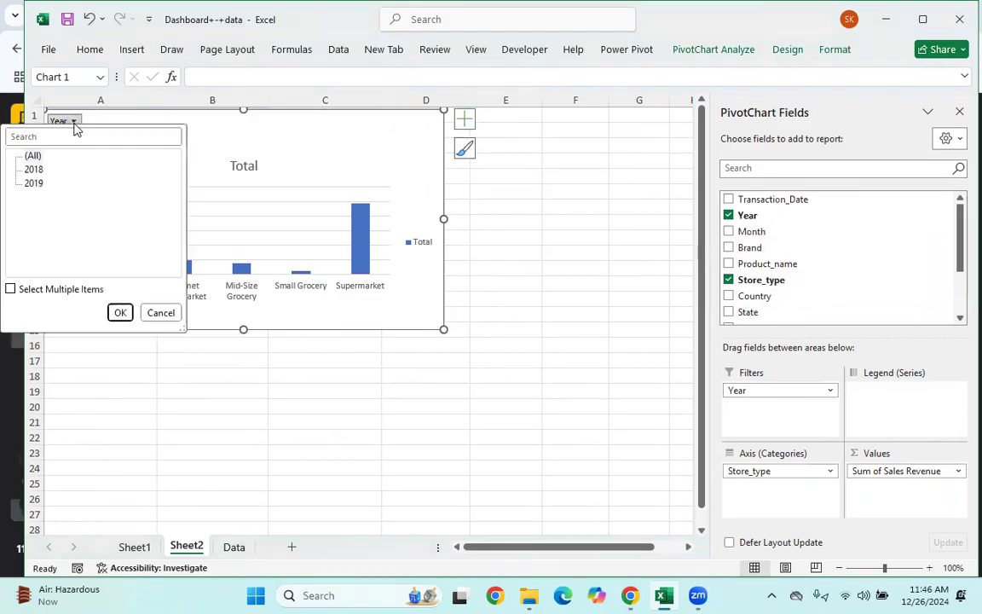
left_click(34, 289)
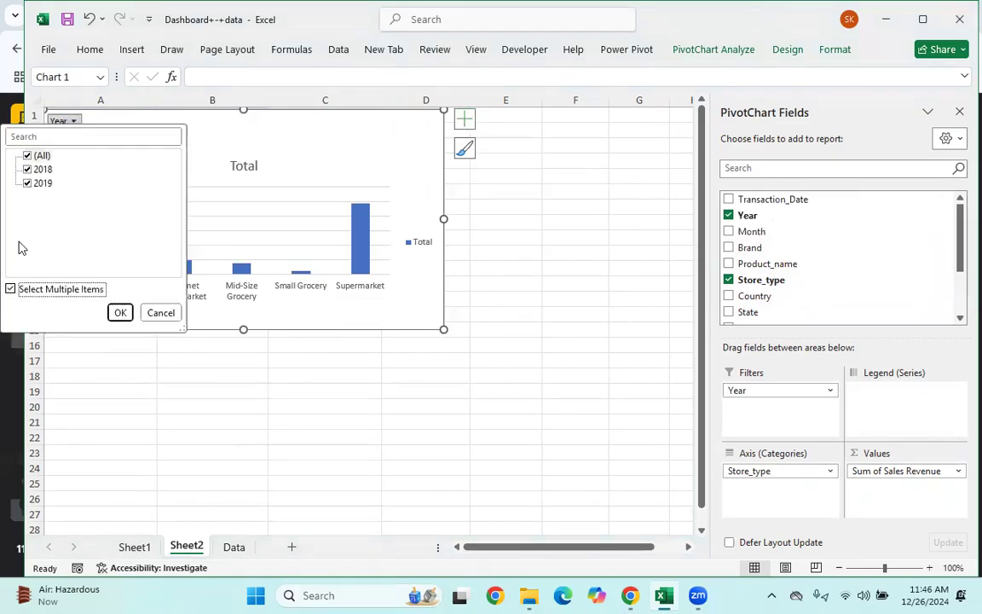
left_click(28, 155)
left_click(29, 183)
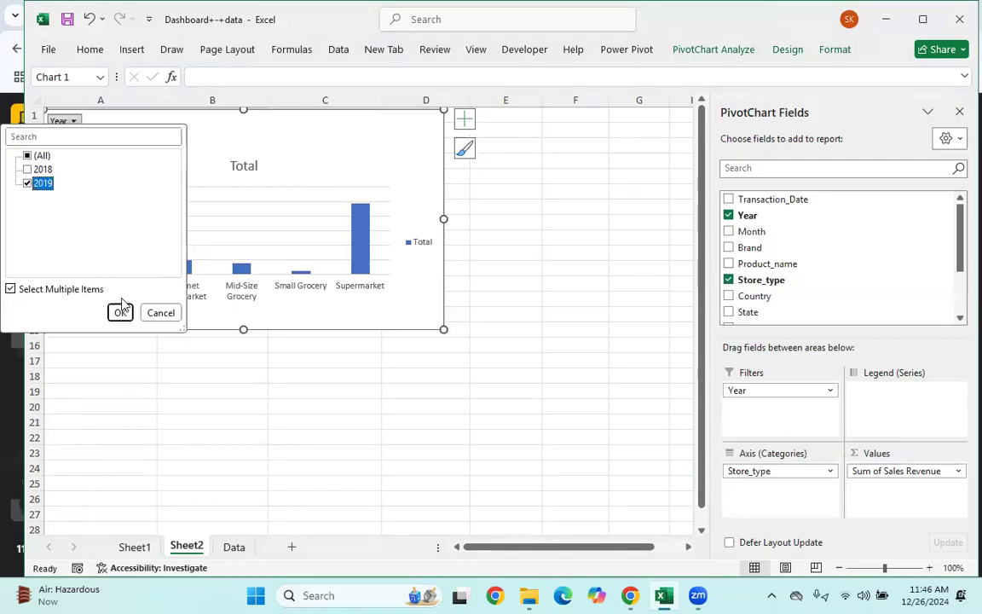
left_click(120, 313)
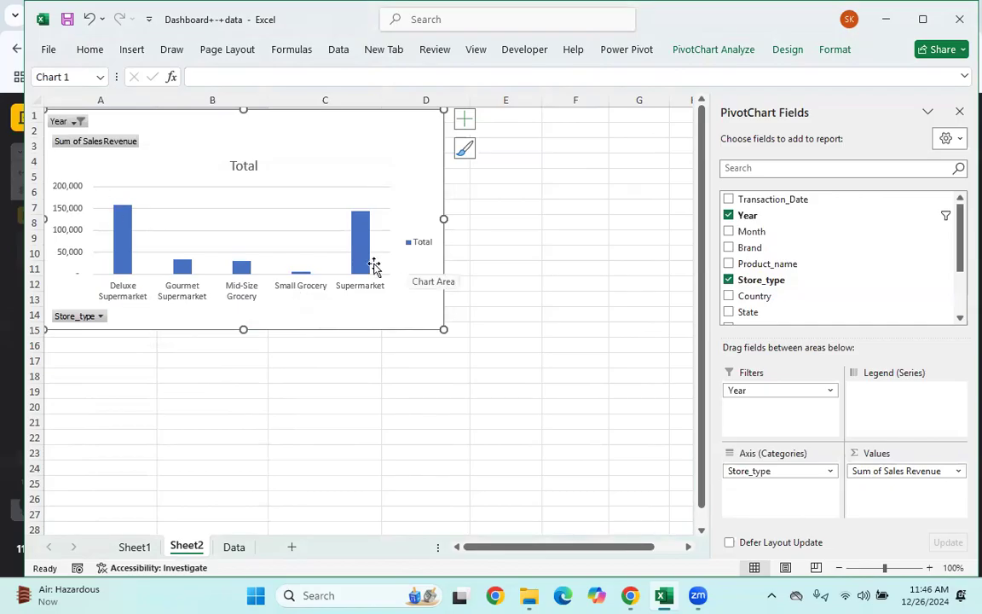
Change the PivotChart's Year filter to show 2018 only
left_click(78, 121)
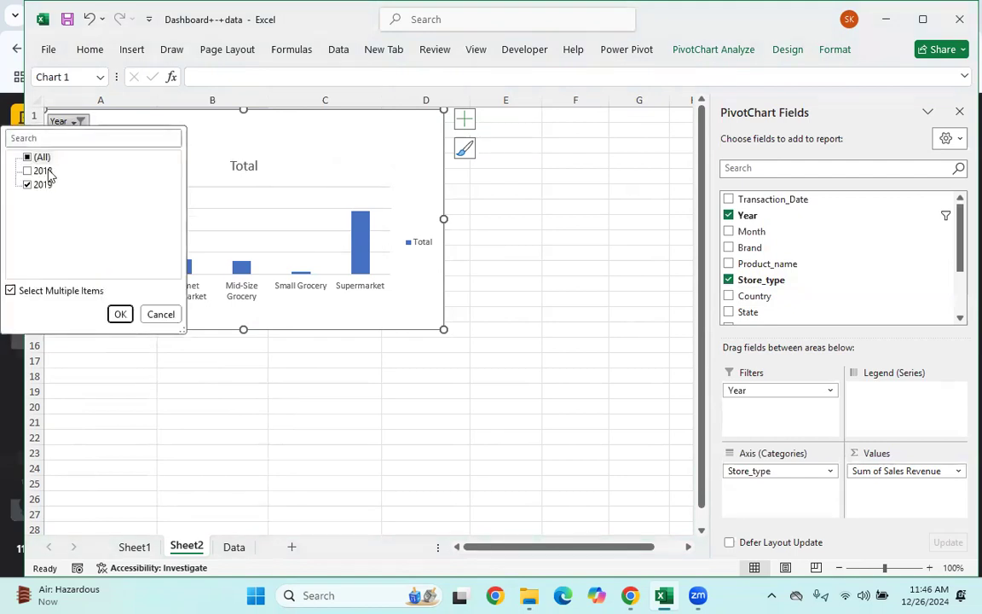
left_click(41, 159)
left_click(35, 172)
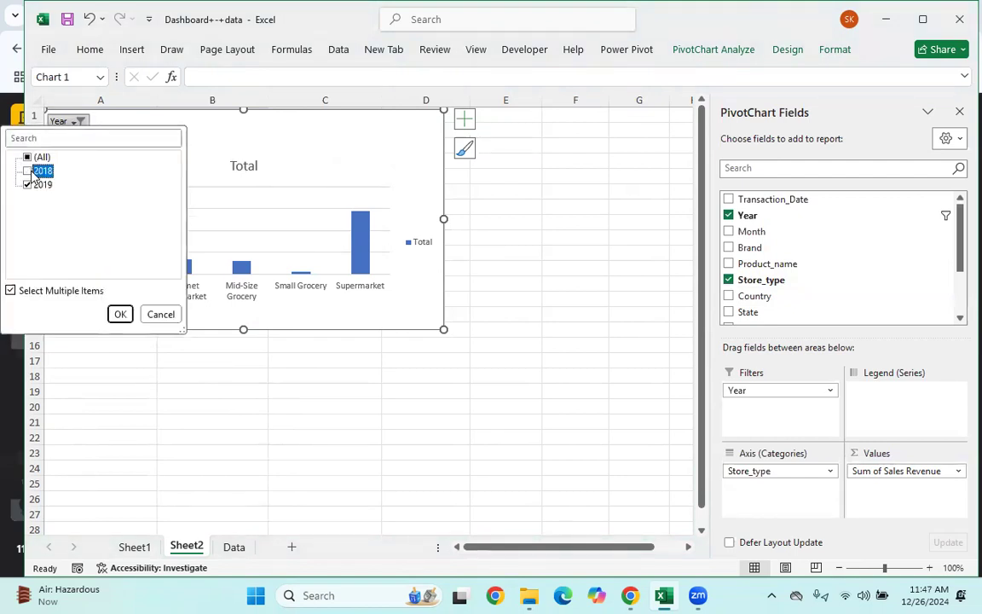
left_click(26, 184)
left_click(27, 170)
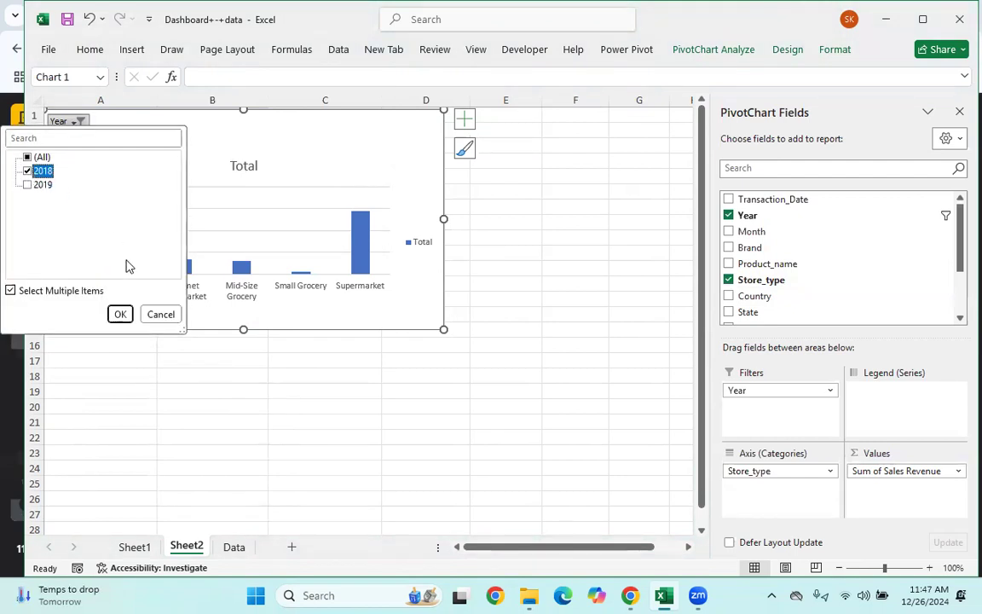
left_click(120, 315)
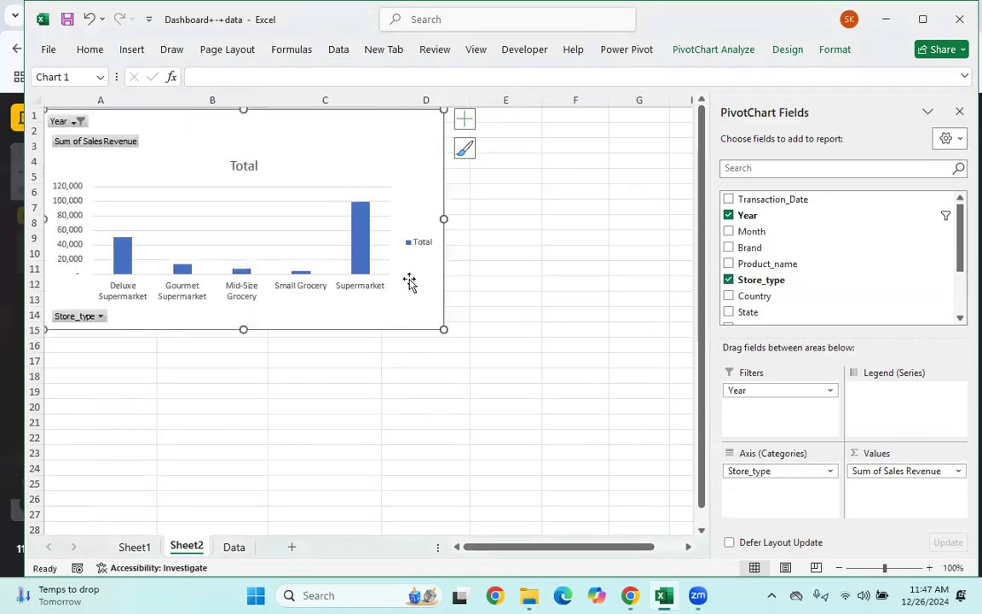
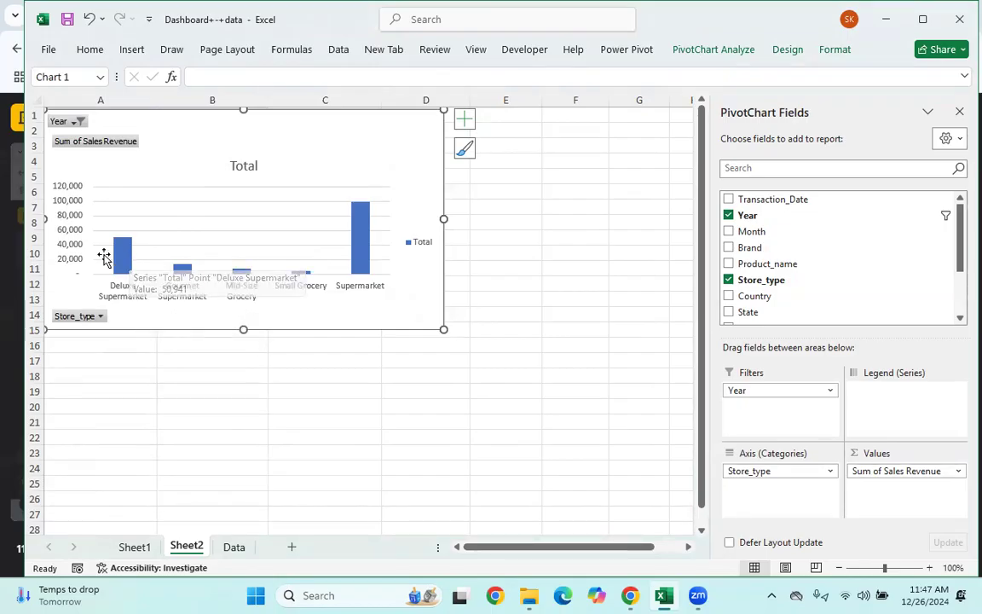
Move the chart aside to examine the PivotTable behind it, and put the chart back over the table
left_click_drag(187, 161, 358, 174)
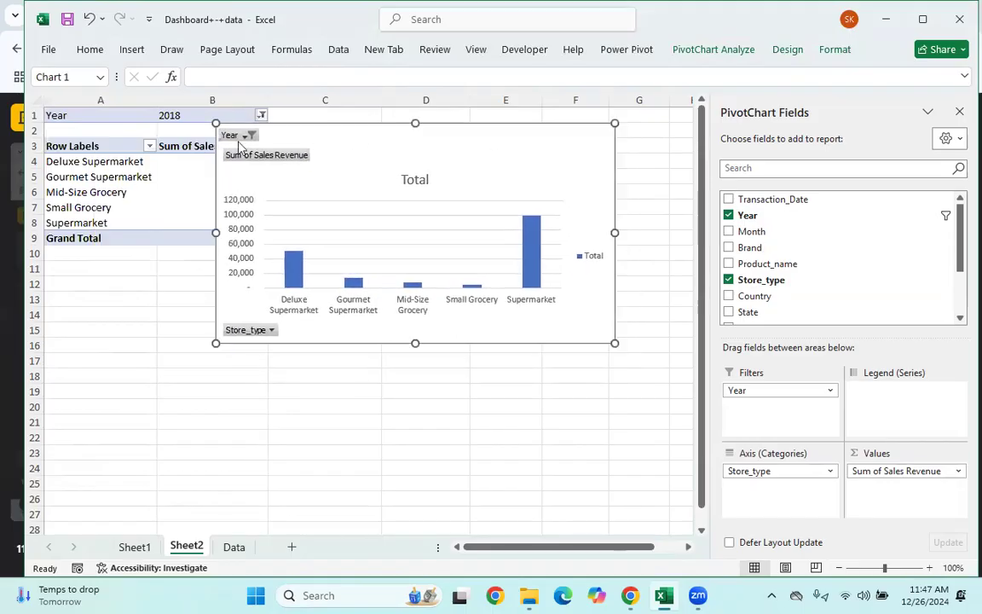
left_click_drag(119, 112, 139, 198)
left_click_drag(304, 138, 139, 114)
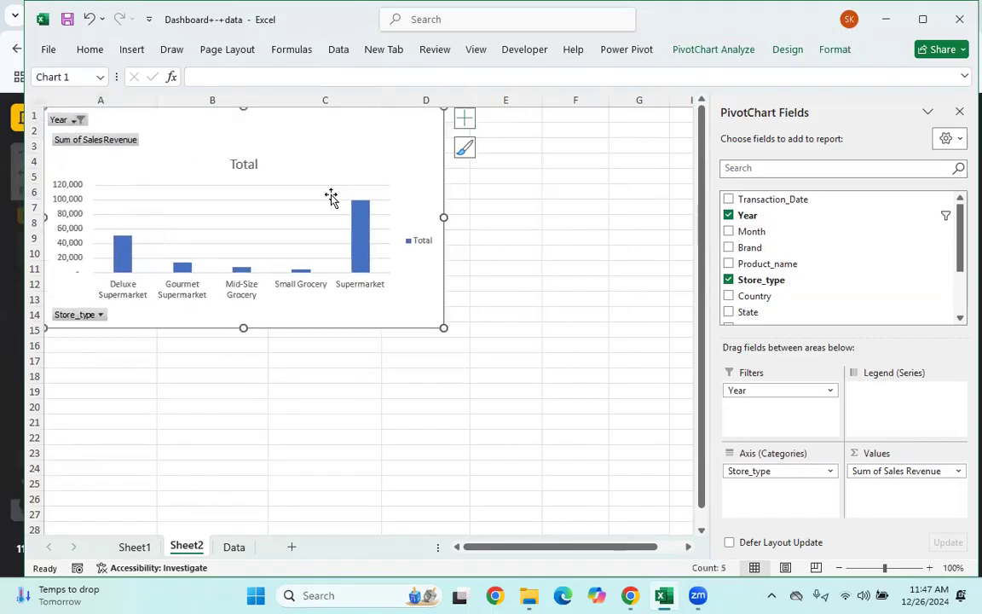
Paste a copy of the PivotChart at cell A18 and remove its Store_type and Sales Revenue fields
left_click(65, 373)
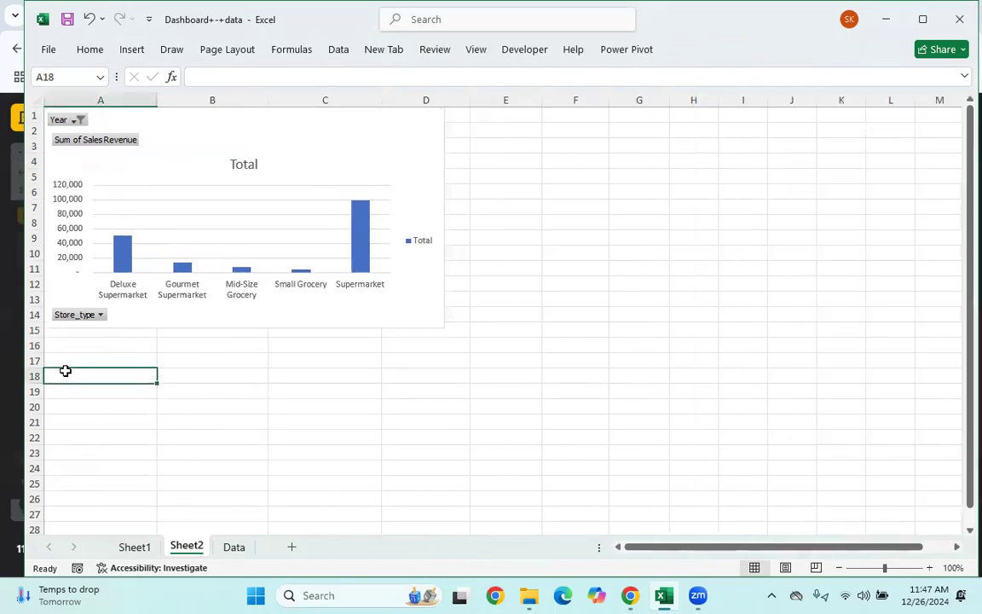
key("ctrl+v")
left_click_drag(764, 469, 603, 454)
left_click_drag(852, 470, 610, 425)
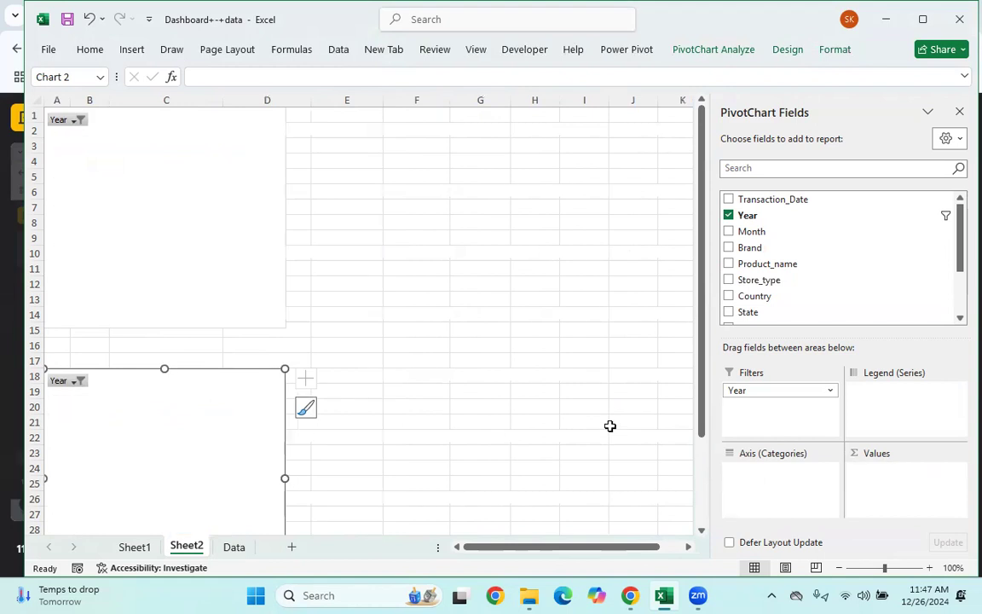
Undo the field removals and delete the copied PivotChart
key("ctrl+z")
key("ctrl+z")
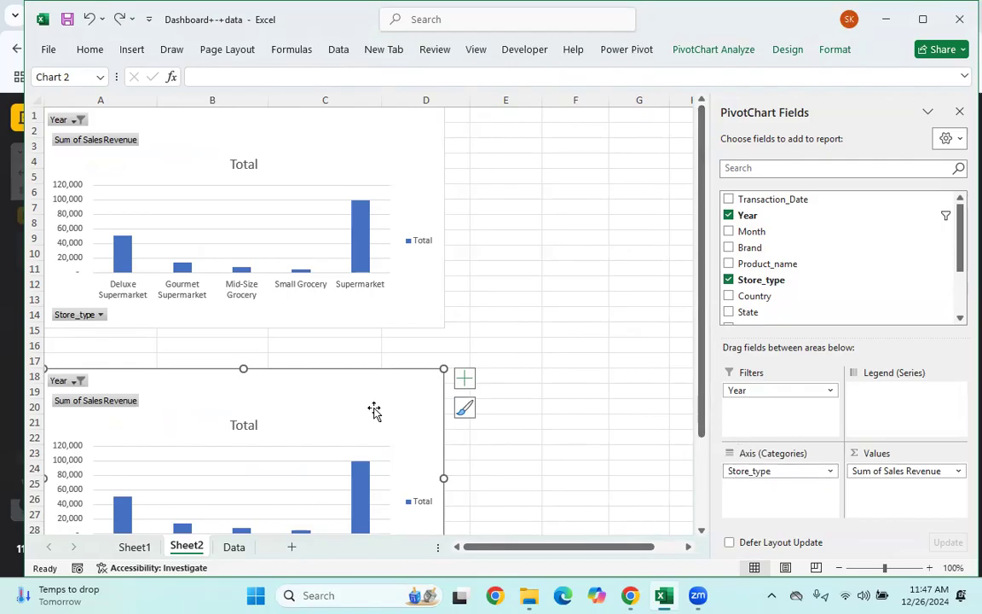
key("Delete")
Remove the Store_type, Sales Revenue and Year fields from the original PivotChart
left_click(348, 159)
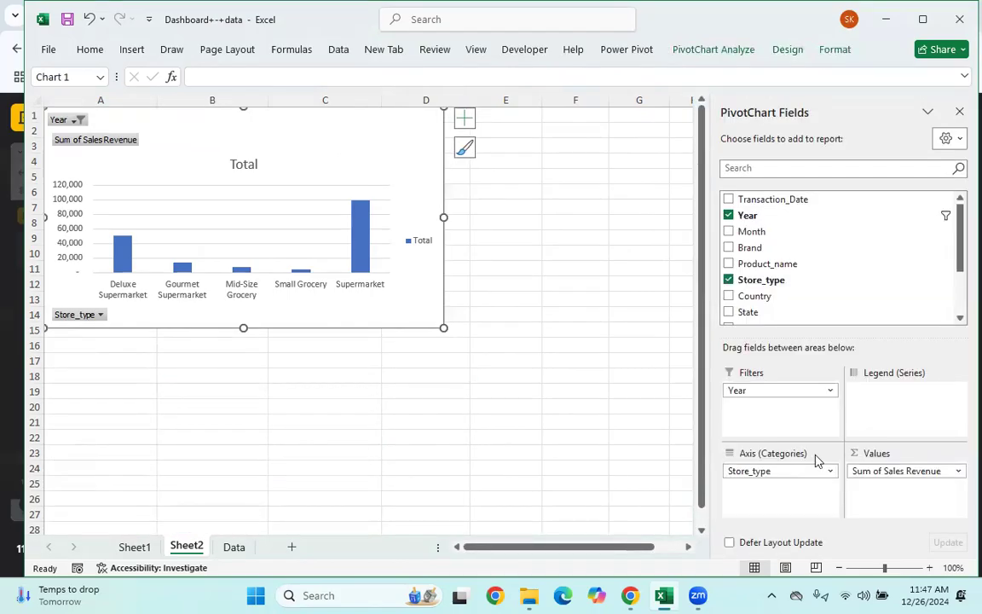
left_click_drag(781, 469, 707, 426)
left_click_drag(871, 476, 752, 296)
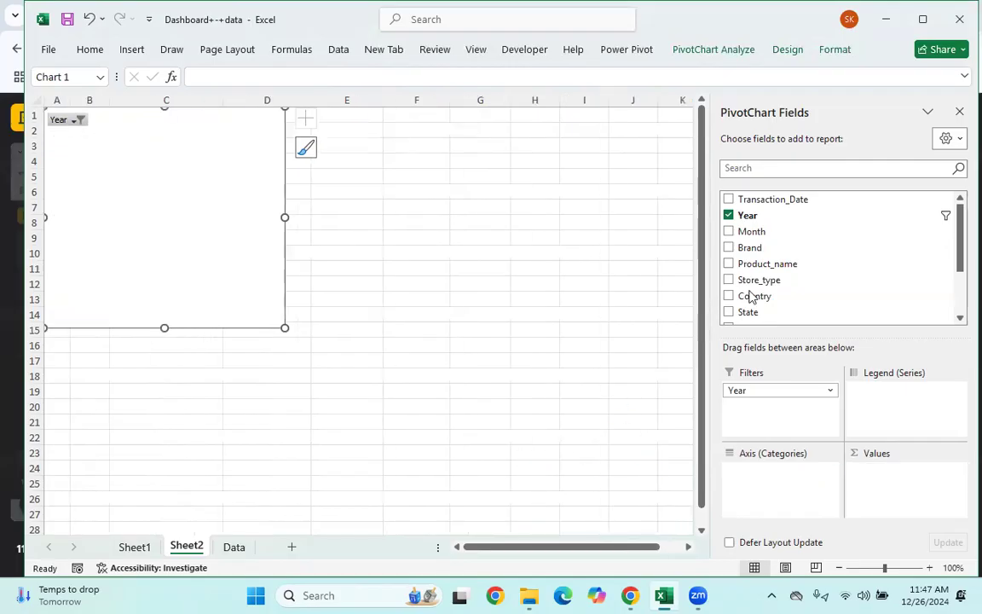
left_click(732, 215)
Build the PivotChart with Transaction_Date on the axis categories and Sales Revenue as values
left_click_drag(738, 203, 765, 493)
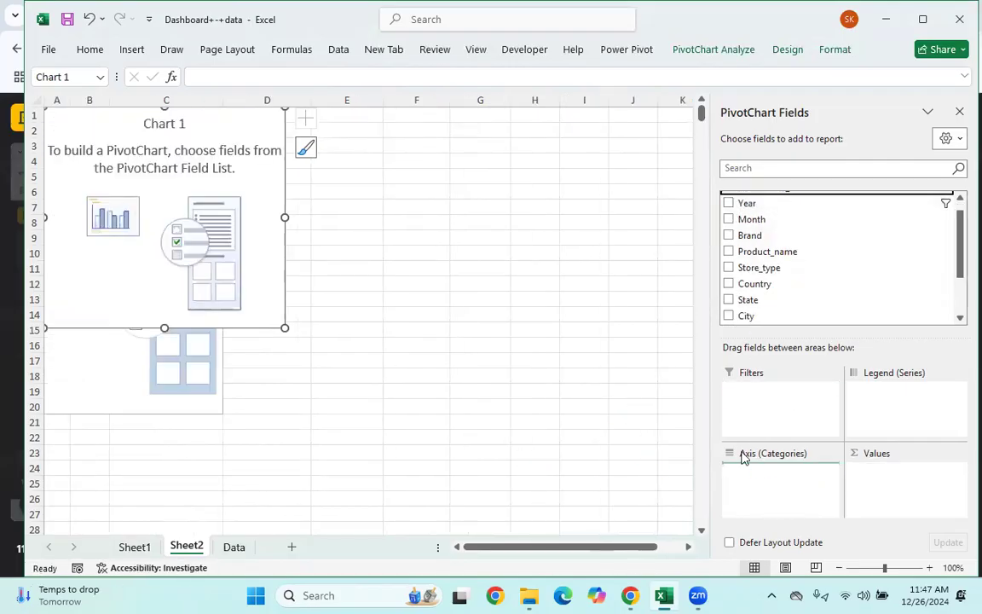
left_click_drag(220, 159, 202, 143)
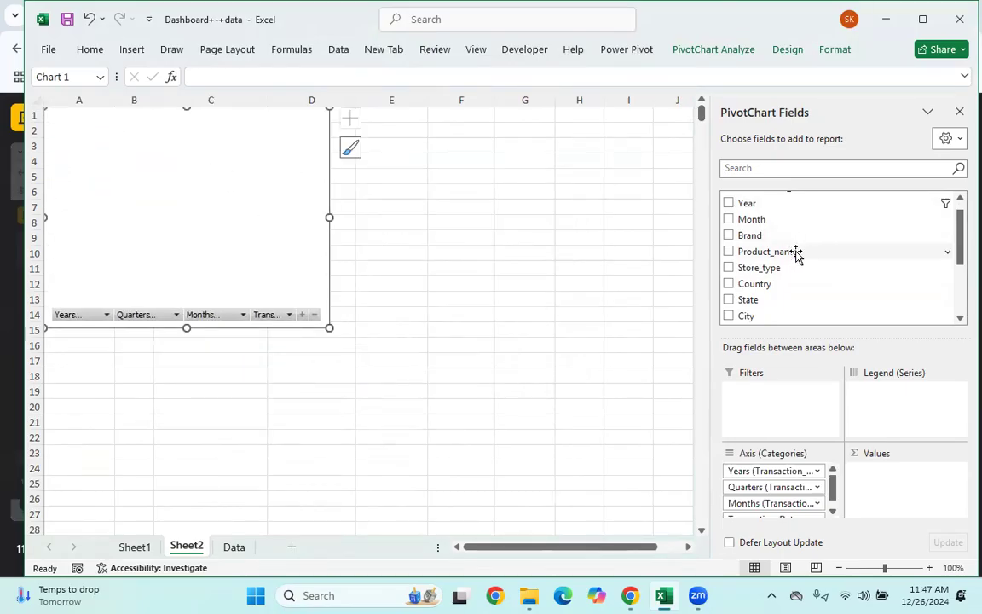
scroll(797, 254, "down", 3)
left_click_drag(779, 219, 886, 489)
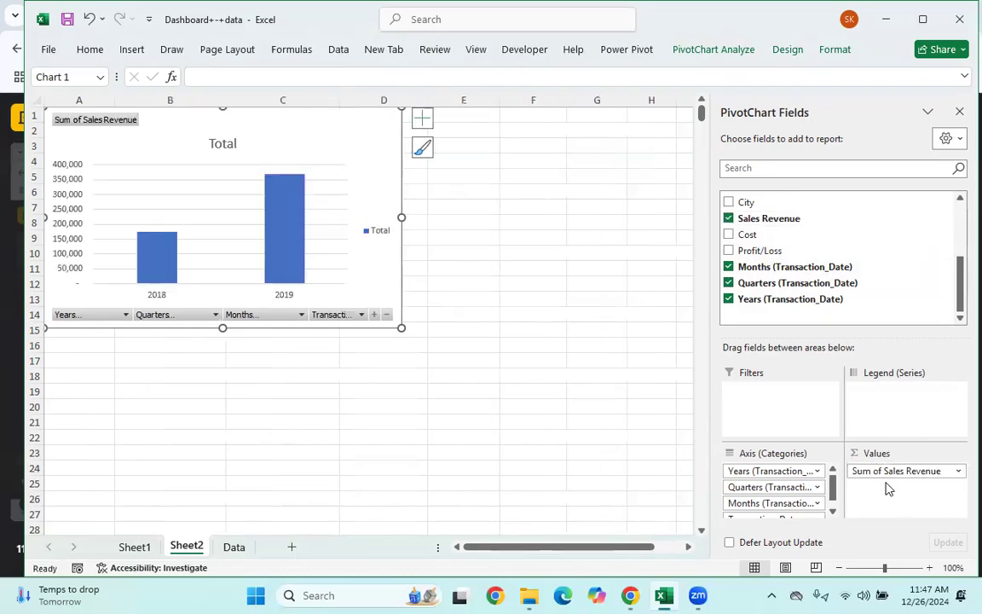
Change the PivotChart's type to Line with Markers
right_click(381, 139)
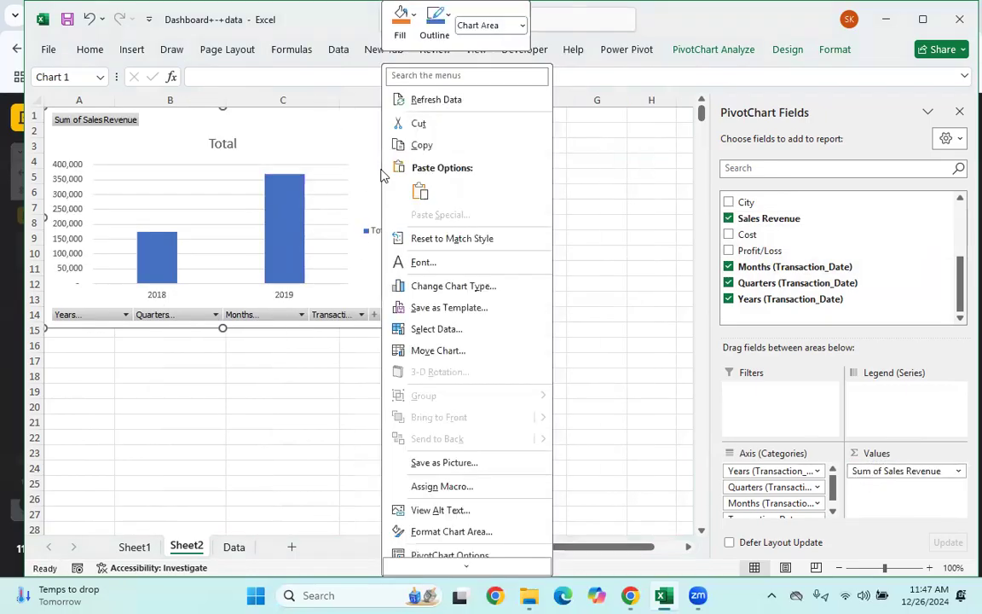
left_click(413, 289)
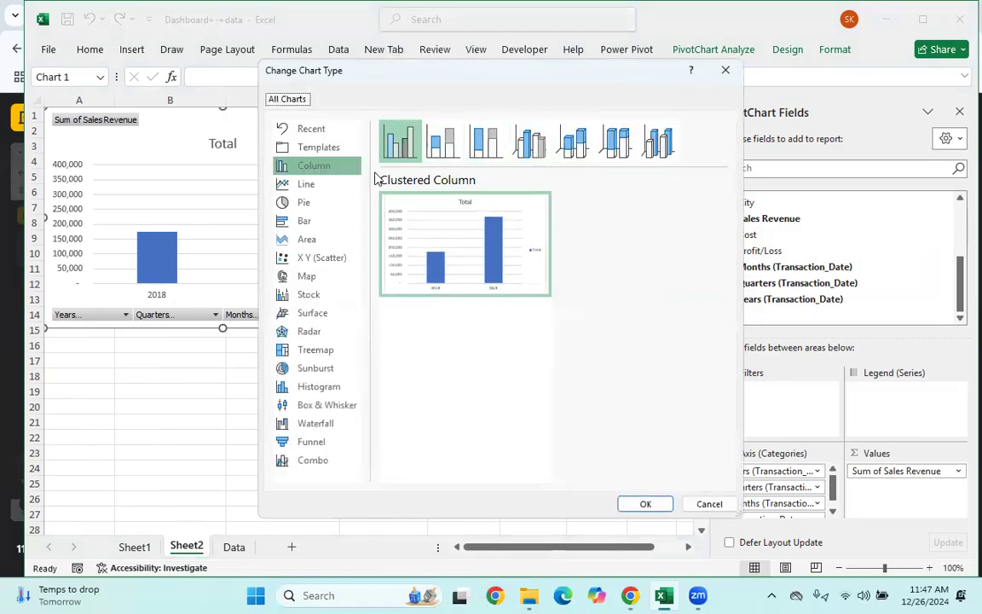
left_click(329, 189)
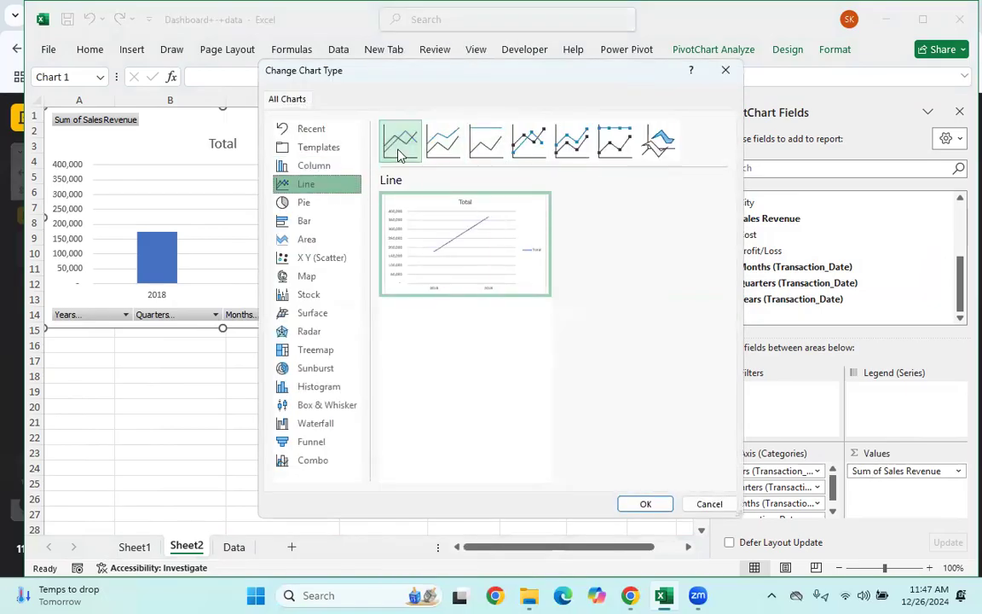
left_click(482, 145)
left_click(528, 142)
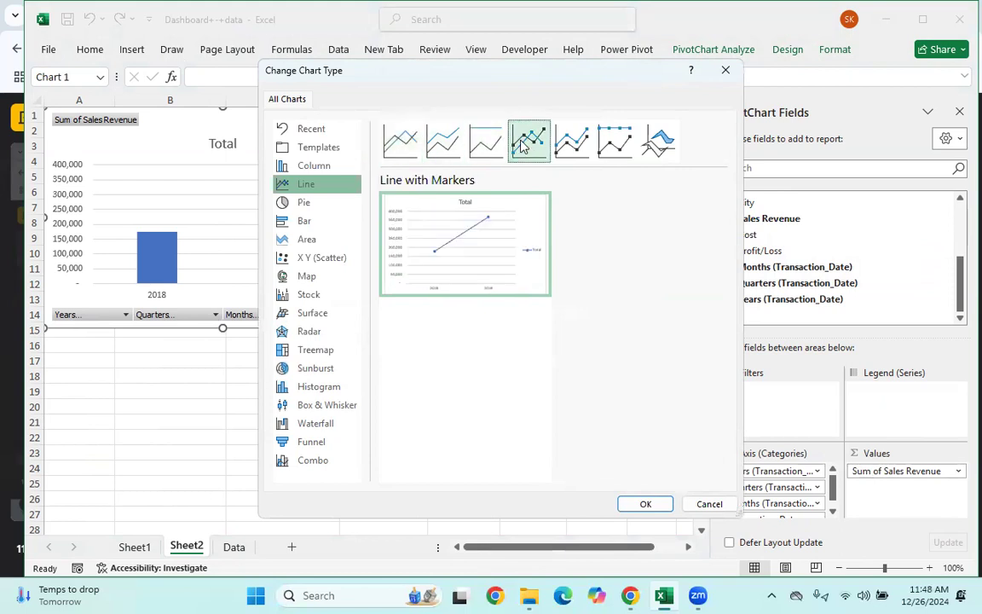
left_click(648, 501)
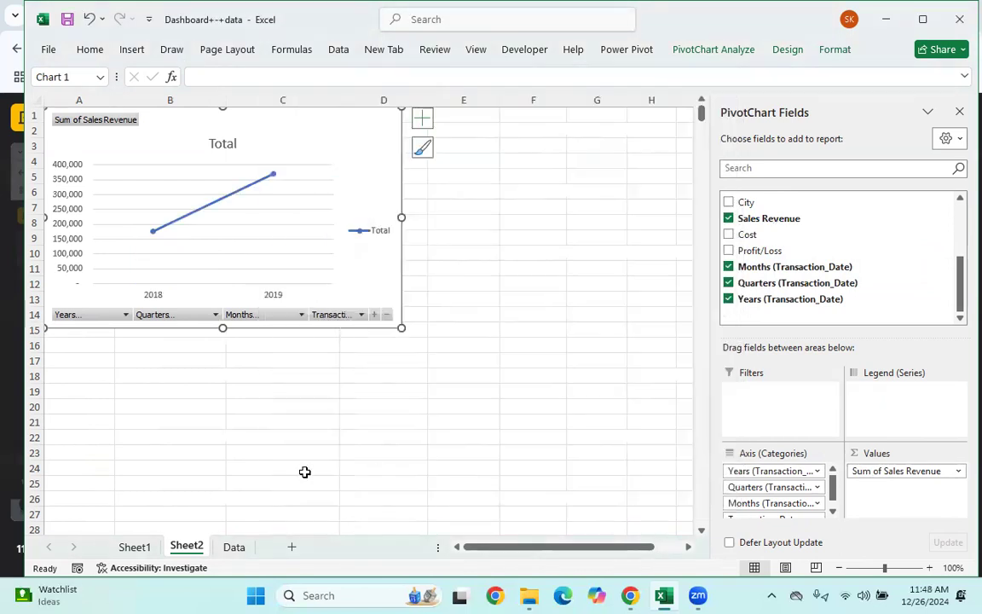
Add the Profit/Loss field to the PivotChart's values alongside Sales Revenue
left_click(304, 469)
left_click(167, 288)
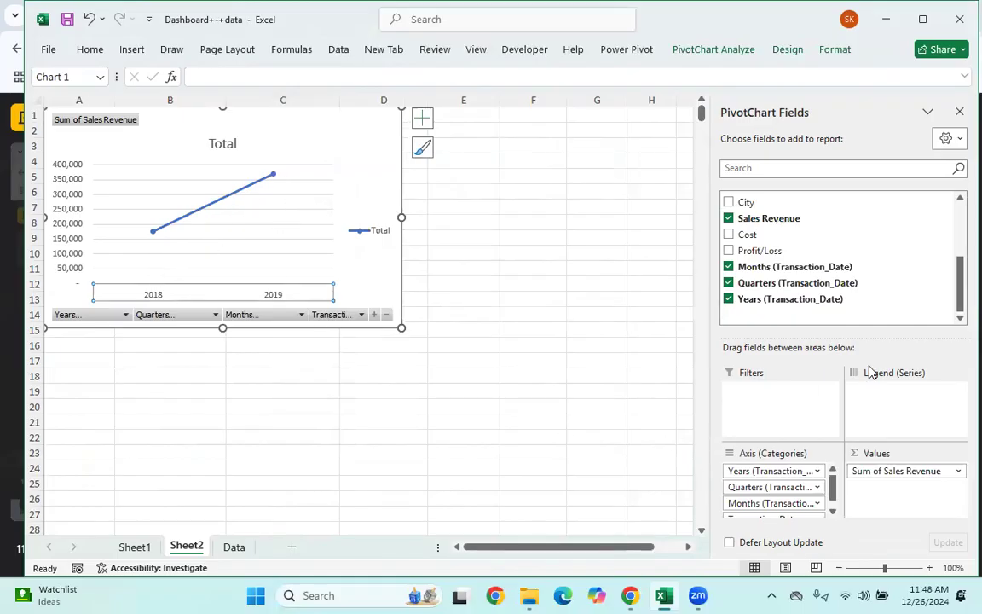
left_click_drag(790, 254, 897, 494)
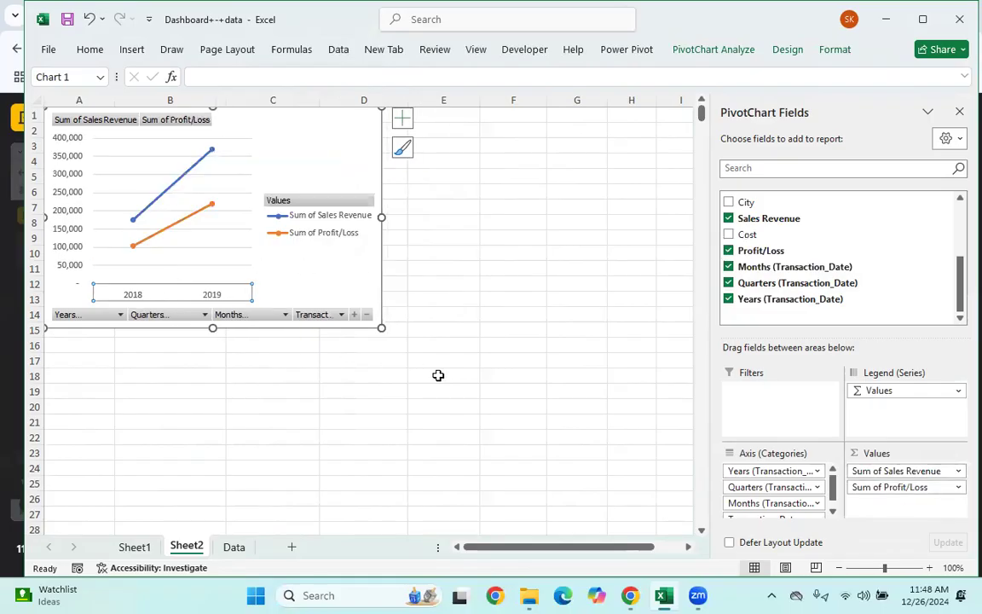
left_click(481, 375)
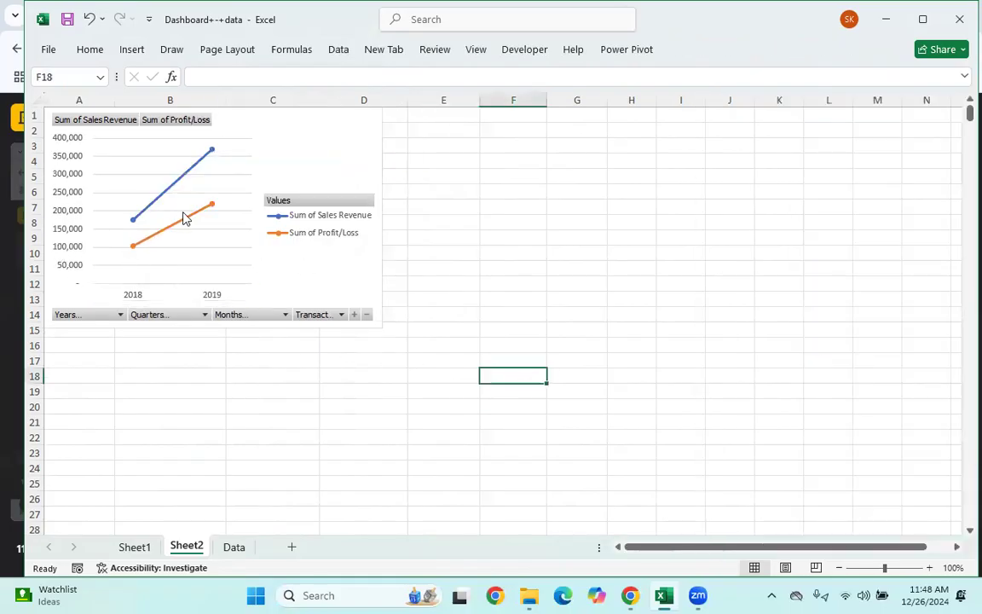
Add the Cost field to the PivotChart's values
left_click(280, 150)
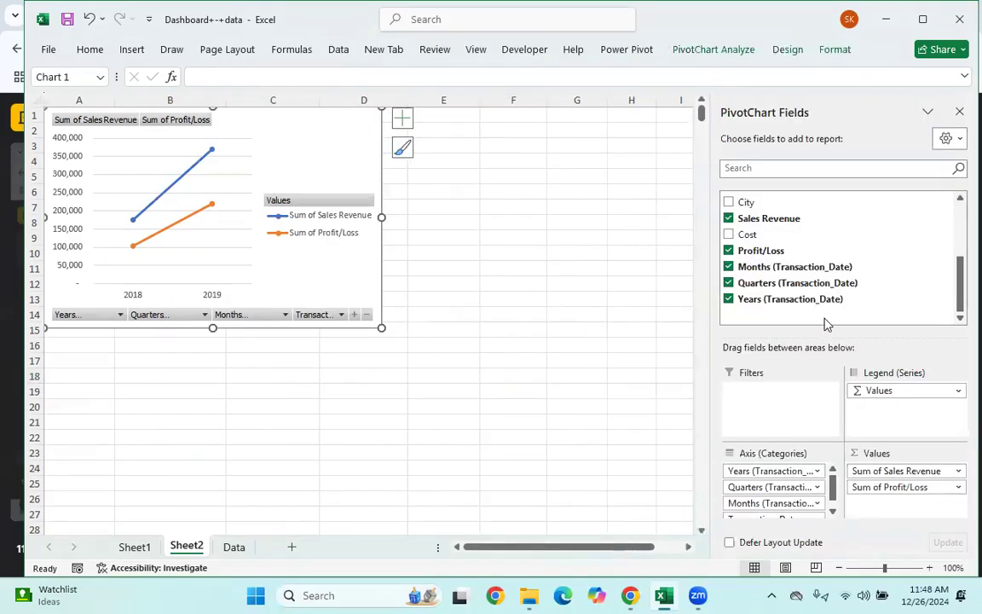
scroll(831, 242, "up", 1)
scroll(828, 247, "up", 3)
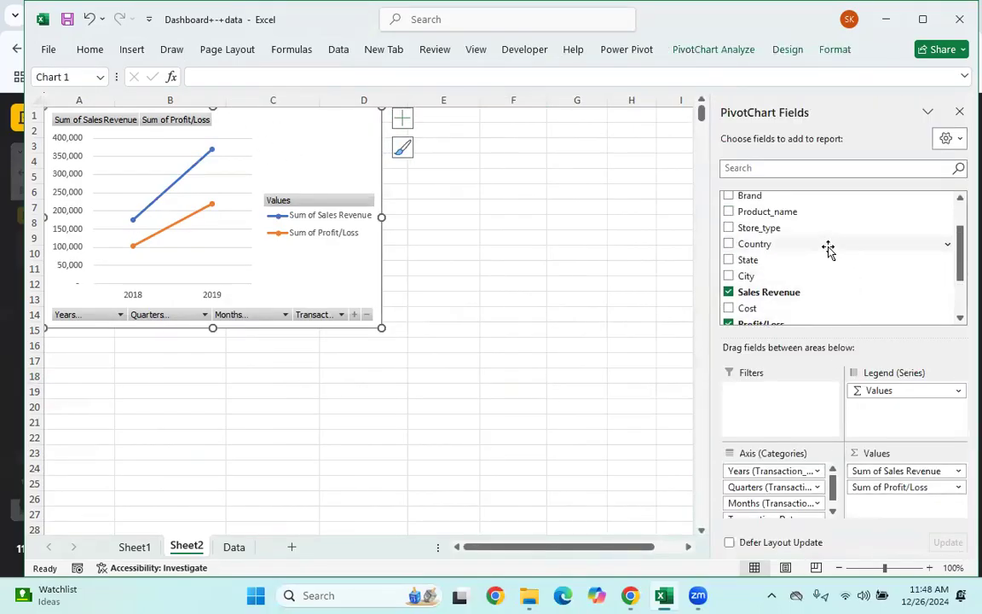
scroll(825, 246, "up", 1)
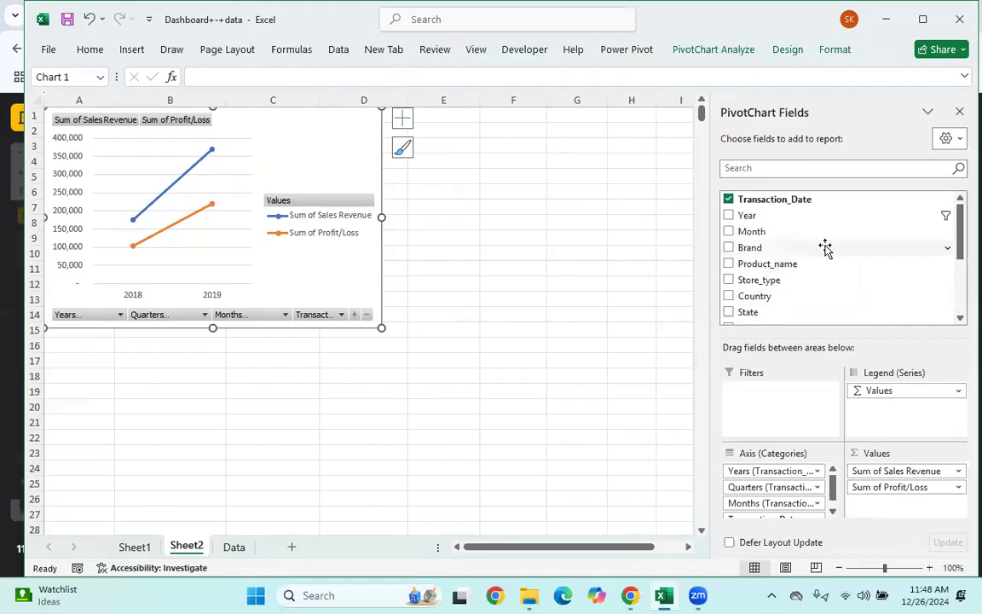
scroll(826, 247, "down", 4)
left_click_drag(799, 248, 879, 503)
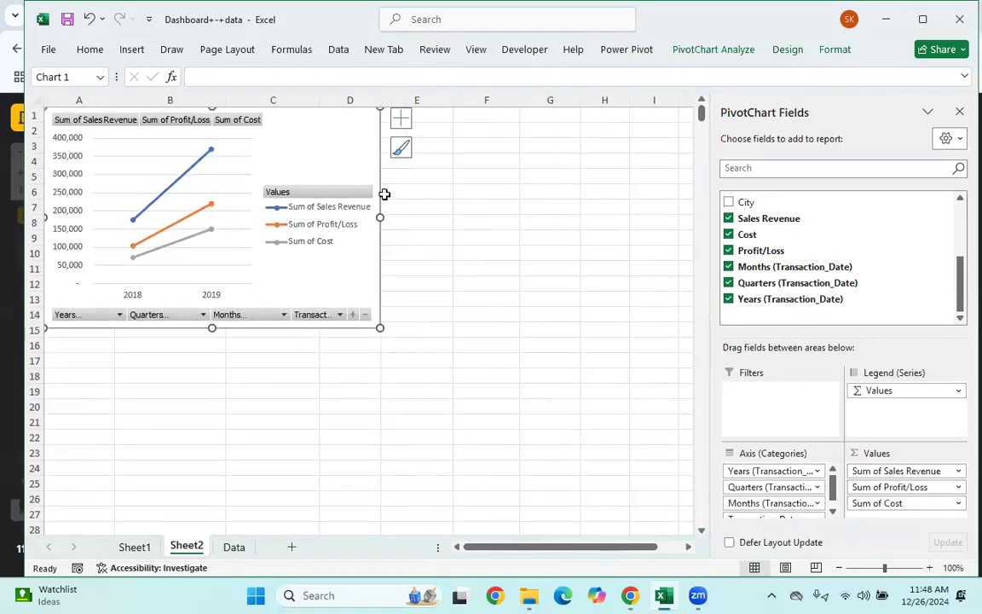
Resize the PivotChart to span about columns A to H and rows 2 to 15, and turn on its data labels
mouse_move(321, 133)
left_mouse_down()
mouse_move(326, 156)
mouse_move(311, 134)
left_mouse_up()
left_click_drag(380, 111, 314, 149)
left_click_drag(484, 240, 607, 231)
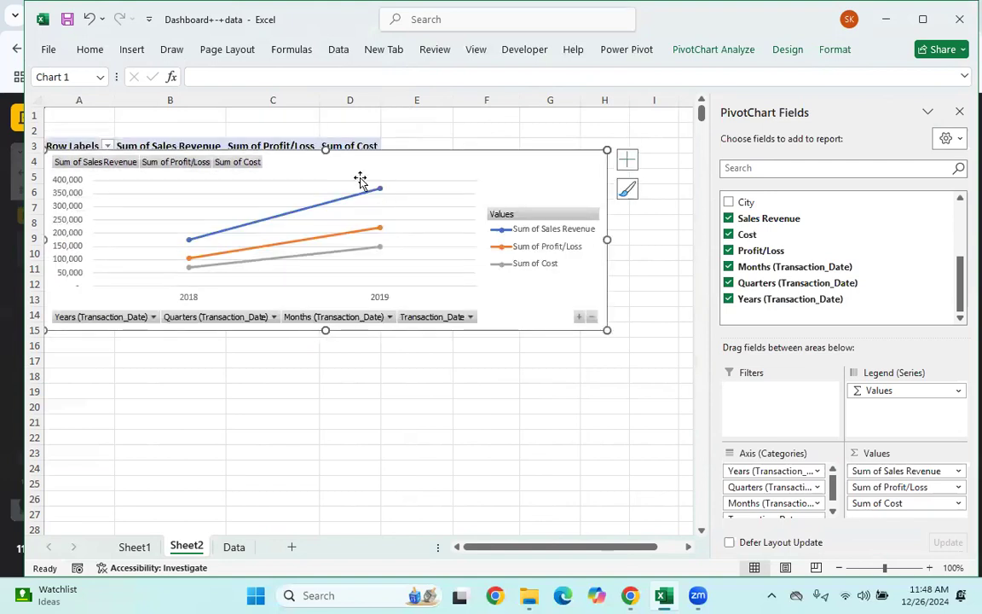
left_click_drag(325, 148, 325, 132)
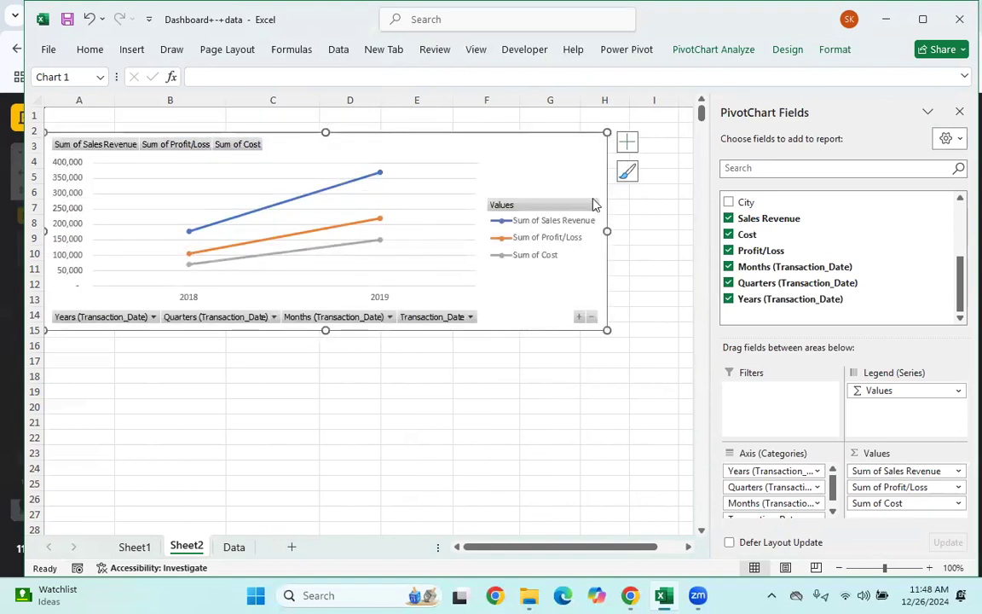
left_click(626, 145)
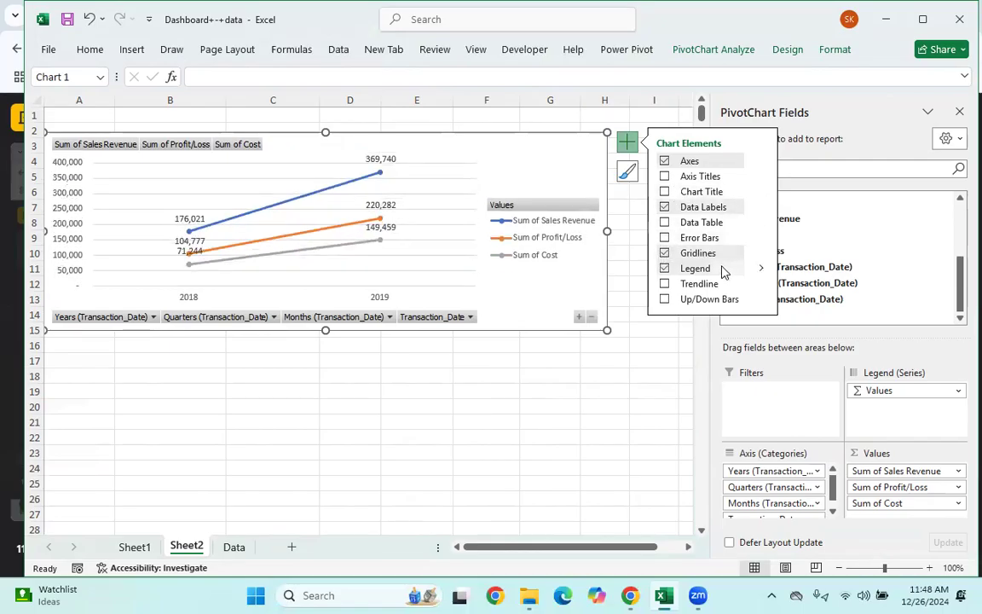
Try a linear trendline based on Sum of Sales Revenue in the PivotChart, and undo it
left_click(760, 284)
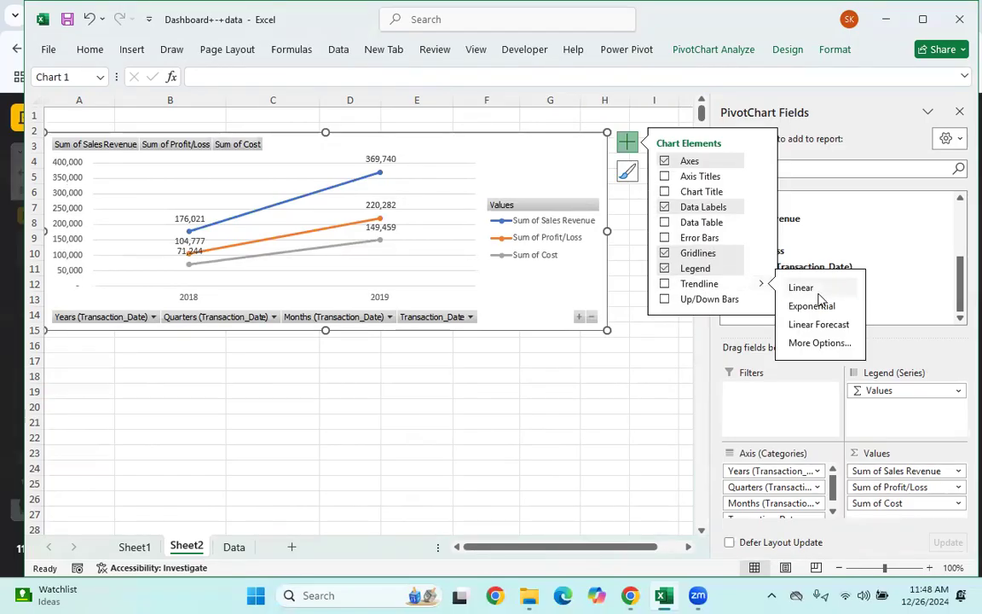
left_click(814, 293)
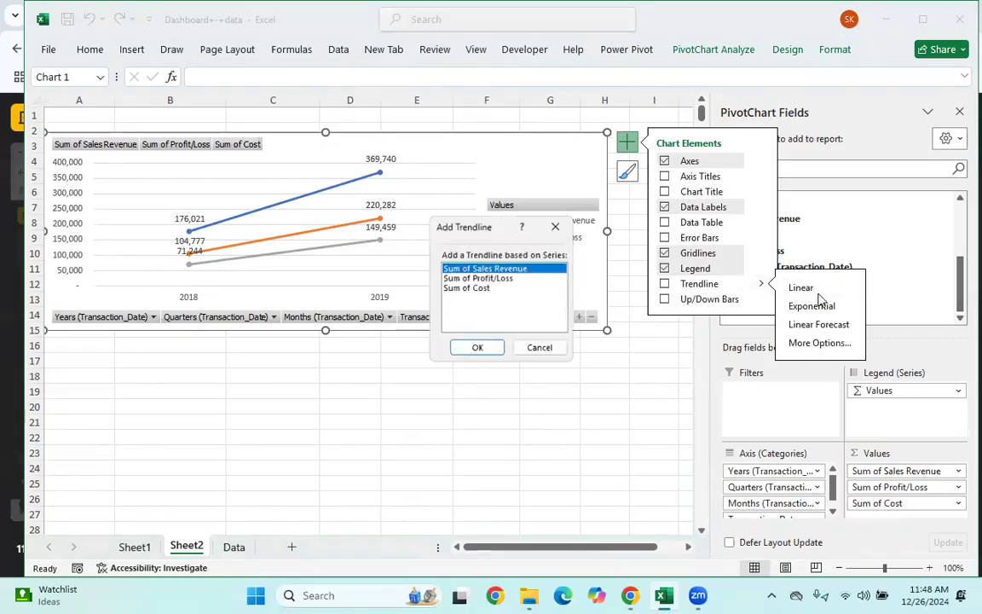
left_click(477, 350)
left_click(343, 392)
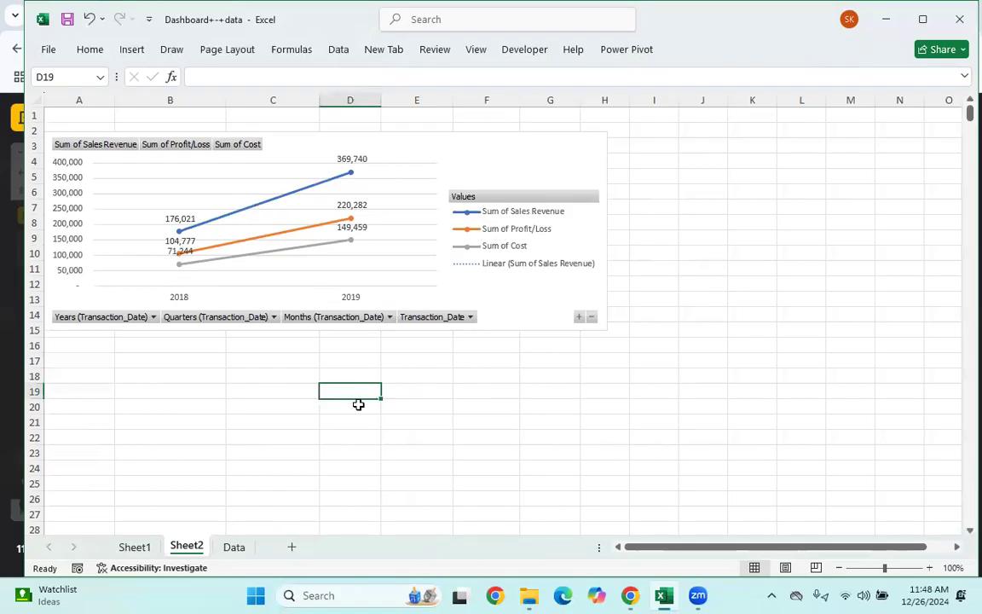
key("ctrl+z")
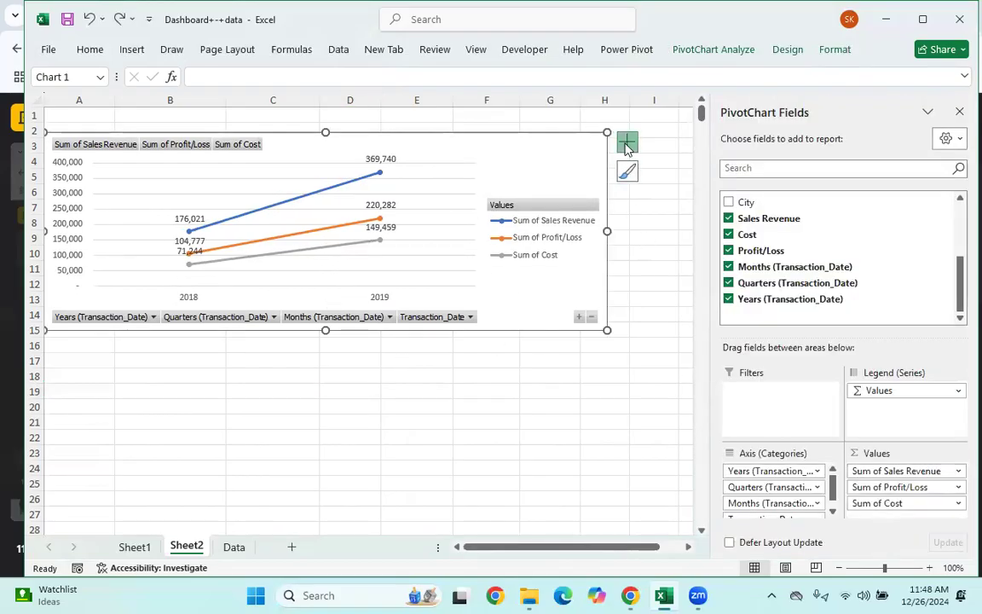
left_click(627, 143)
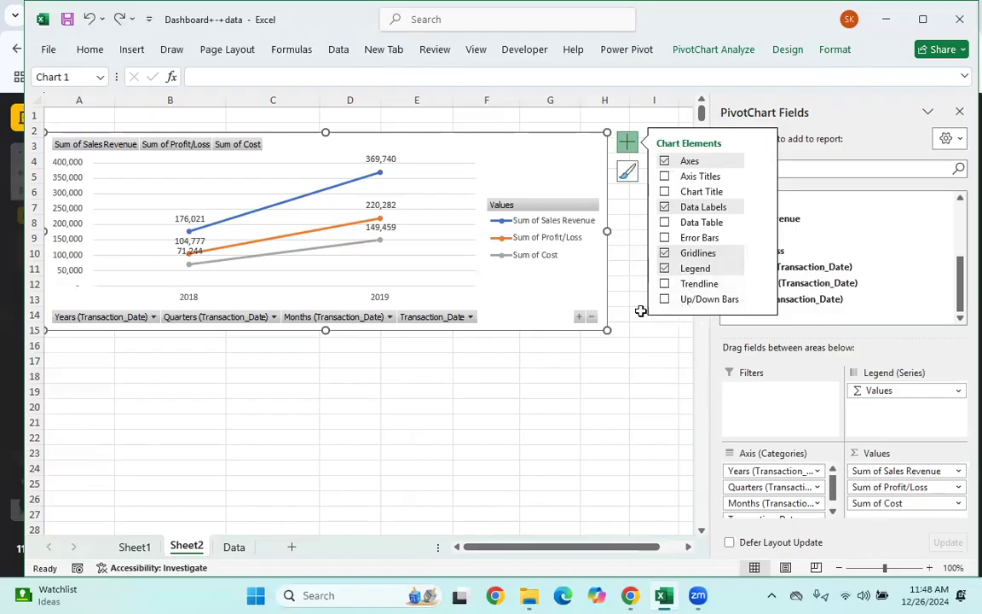
key("Escape")
key("Escape")
Give the PivotChart's plot area a pattern fill after trying solid, picture or texture, and automatic fills
right_click(461, 190)
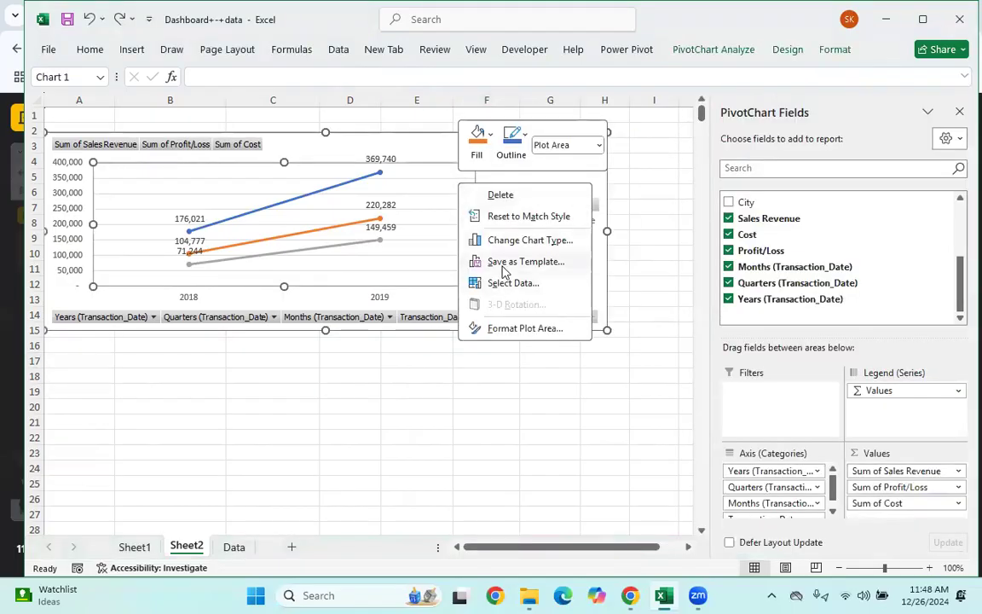
left_click(523, 327)
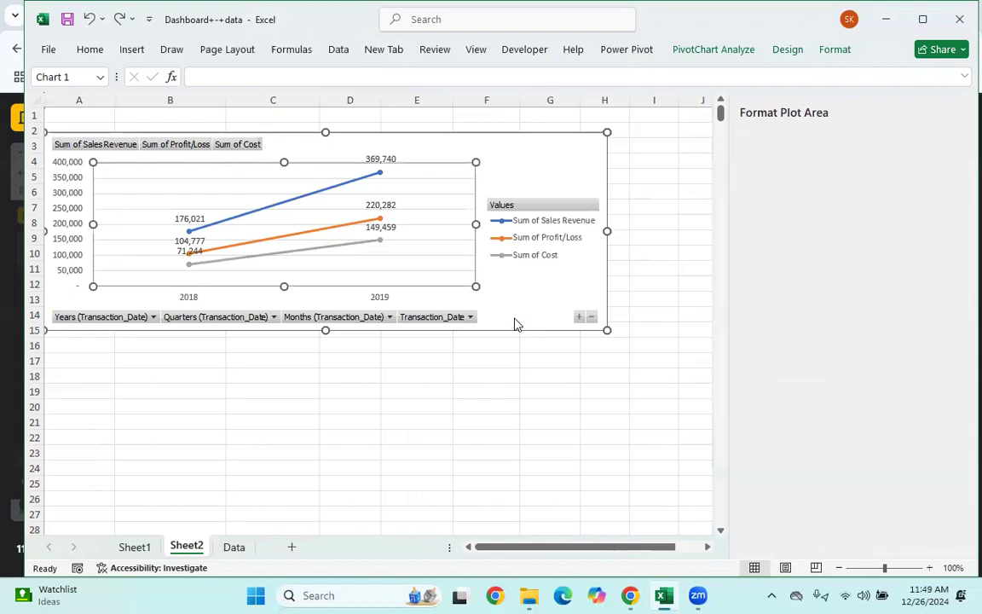
left_click(743, 213)
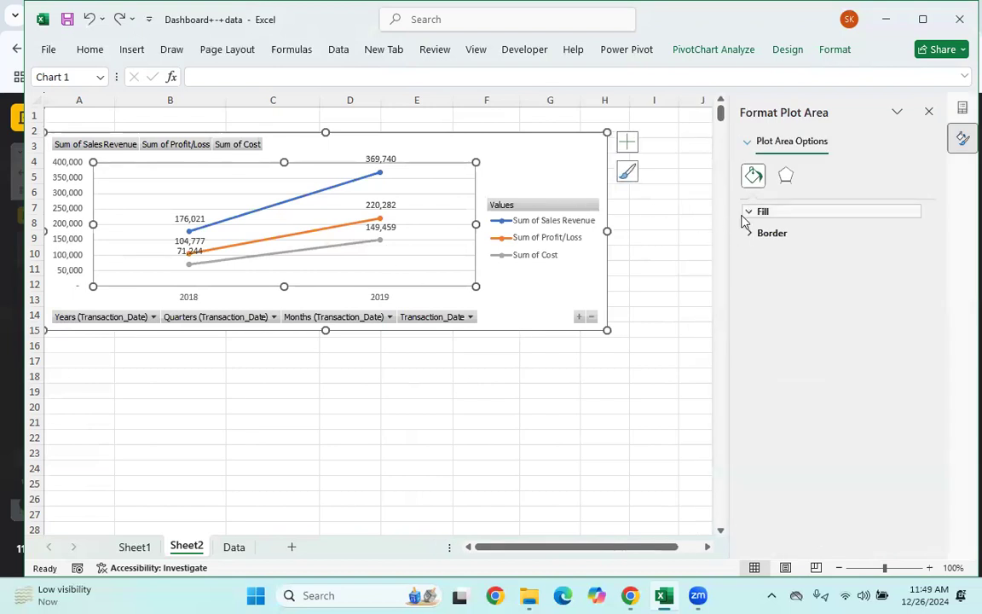
left_click(762, 253)
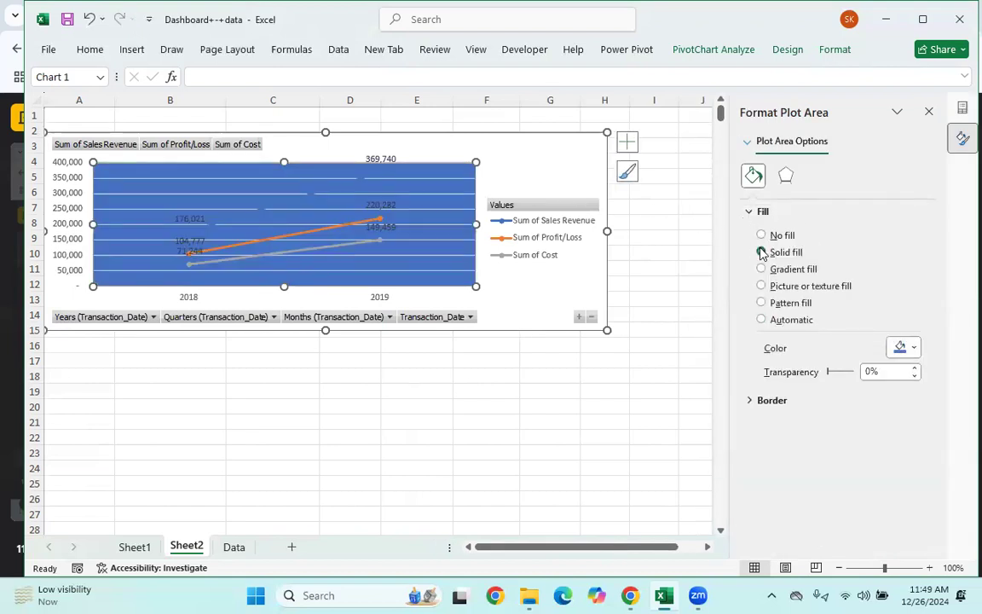
left_click(761, 286)
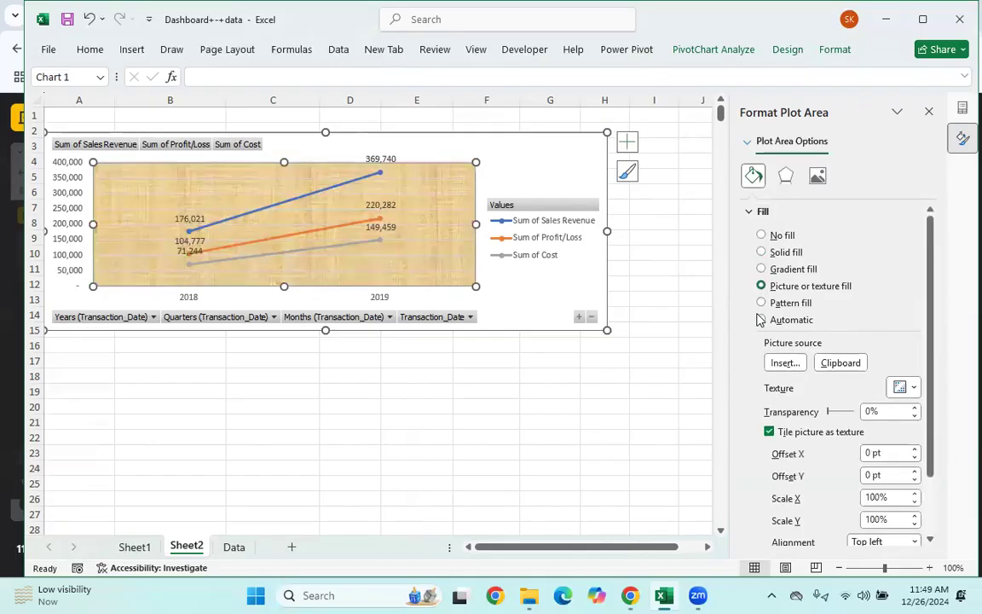
left_click(761, 320)
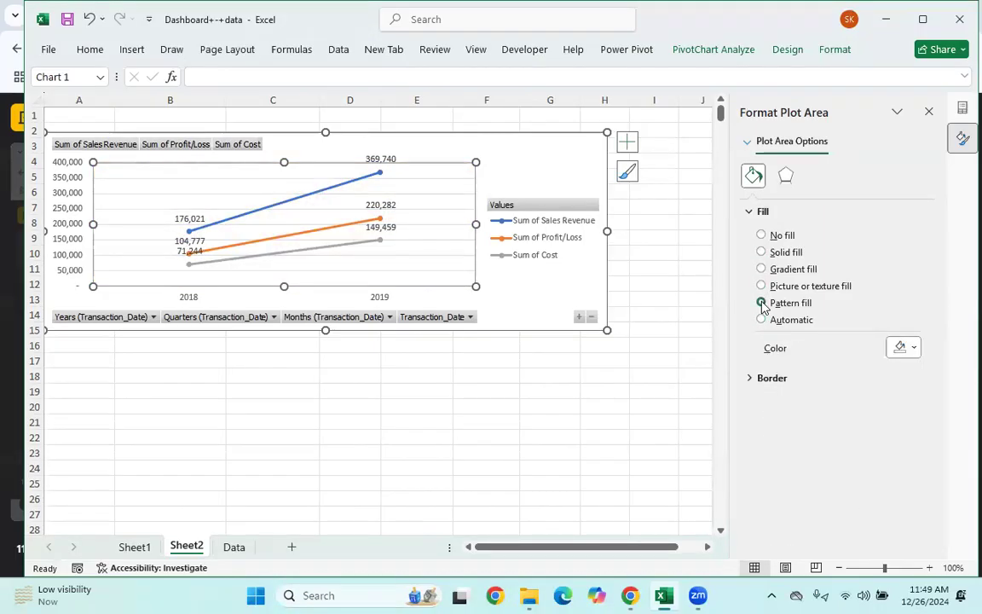
left_click(762, 303)
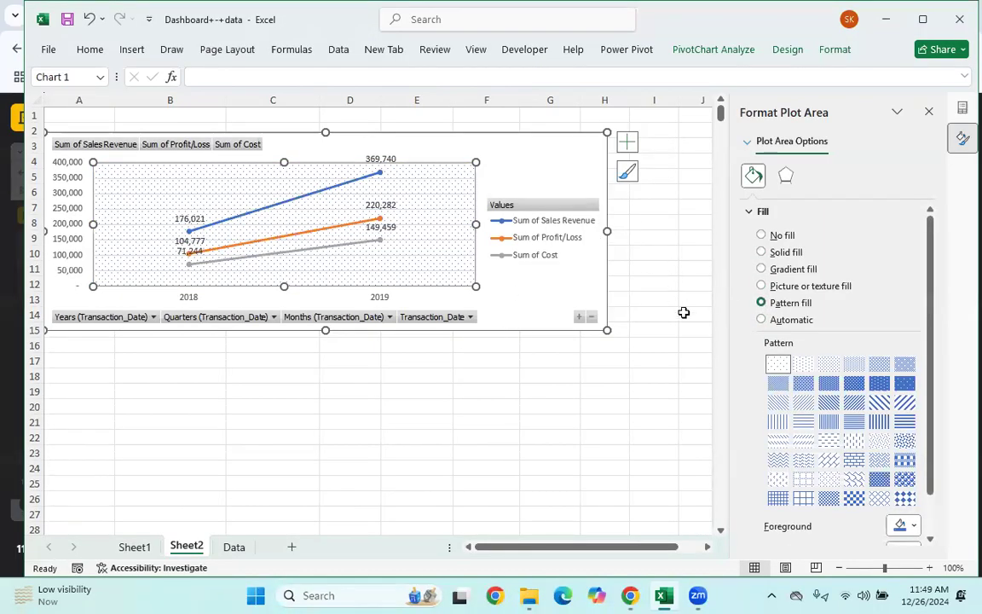
Try several denser, striped and zigzag patterns on the plot area, and return to the first sparse dotted pattern
left_click(879, 384)
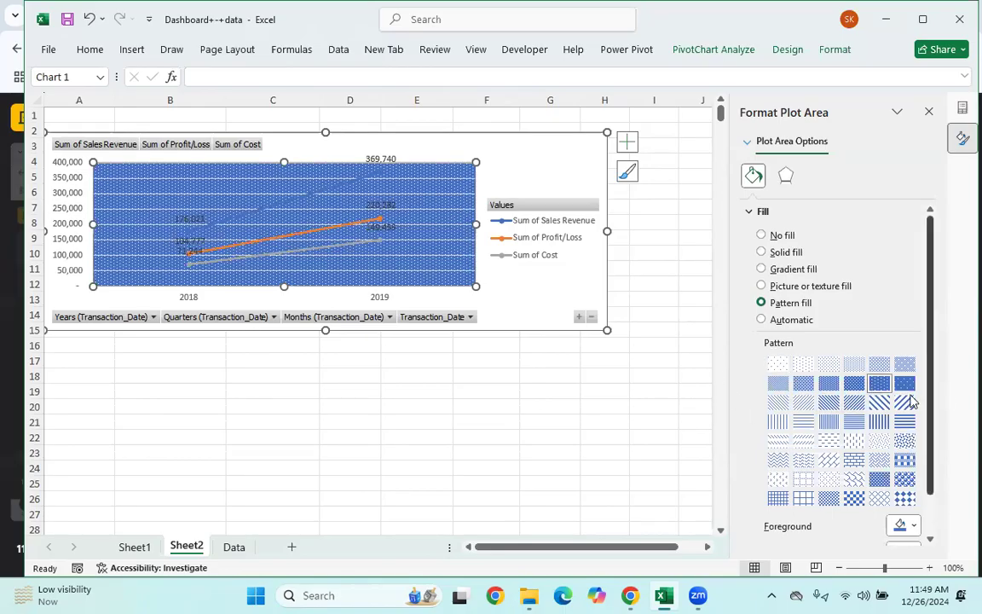
left_click(904, 402)
left_click(853, 460)
left_click(850, 442)
left_click(799, 442)
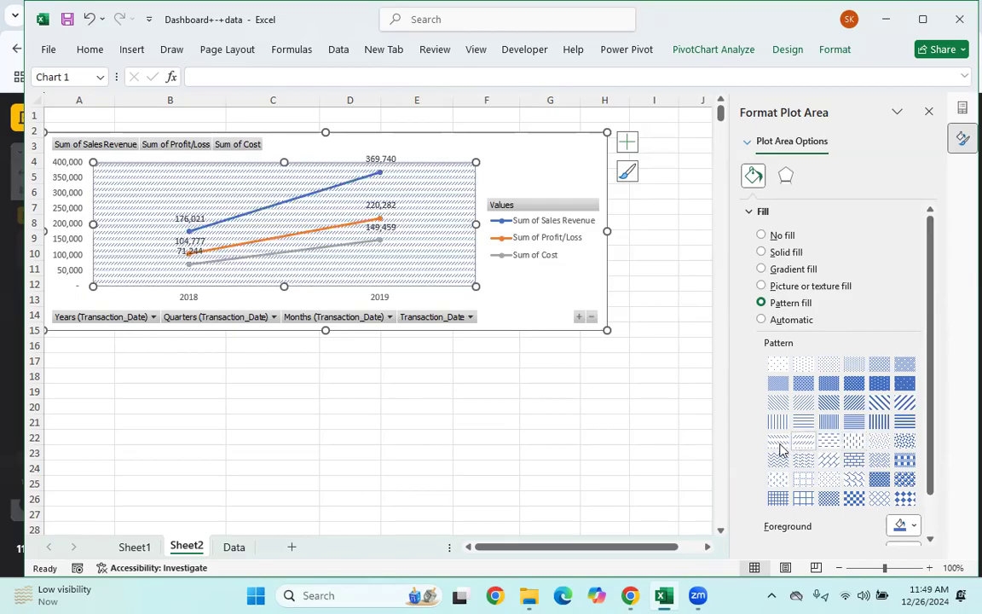
left_click(778, 461)
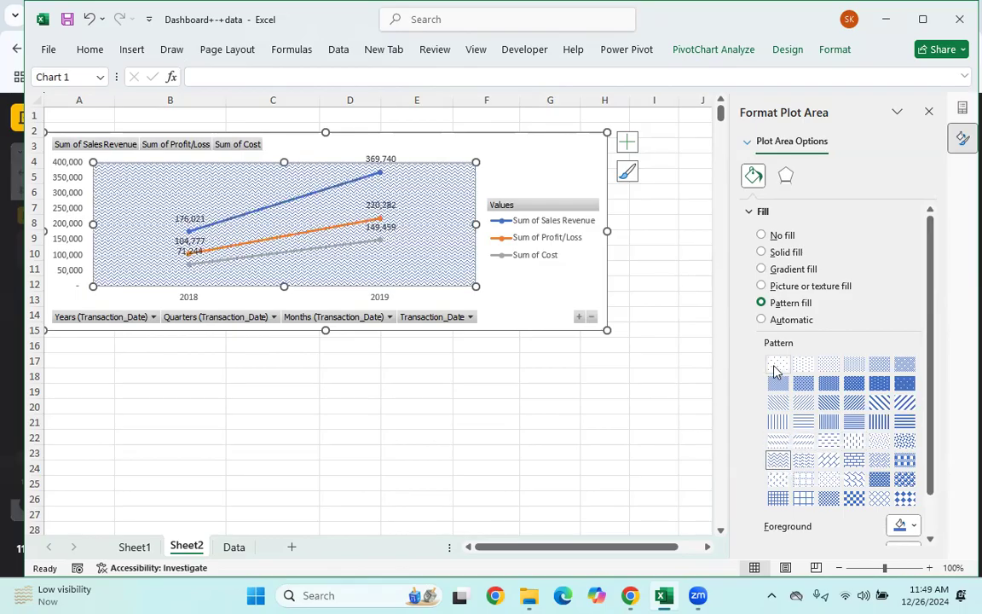
left_click(778, 365)
Open the format settings of the PivotChart's vertical axis and examine its bounds, units, number, shadow and 3-D format options
left_click(531, 158)
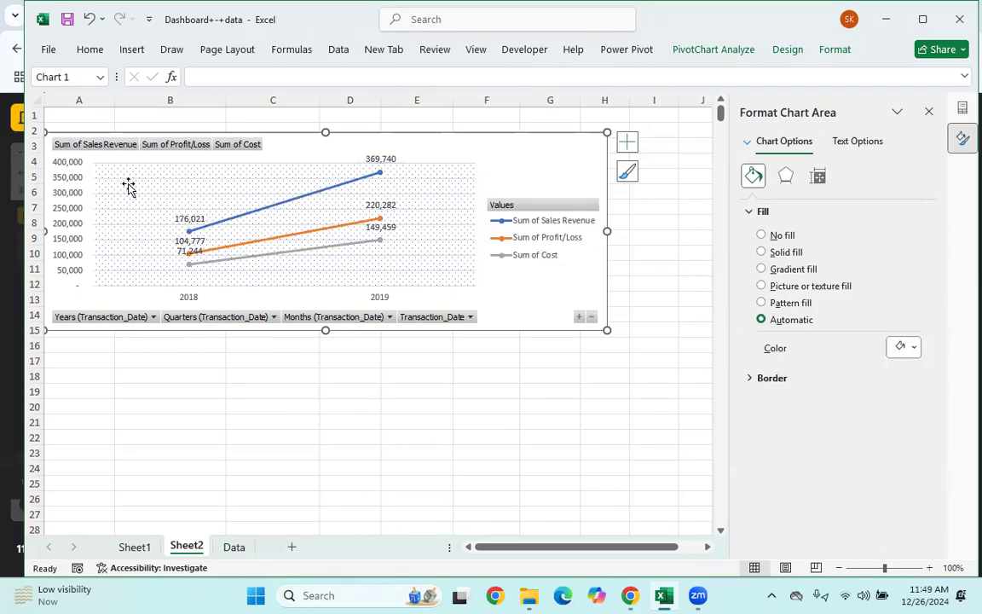
left_click(74, 168)
right_click(71, 162)
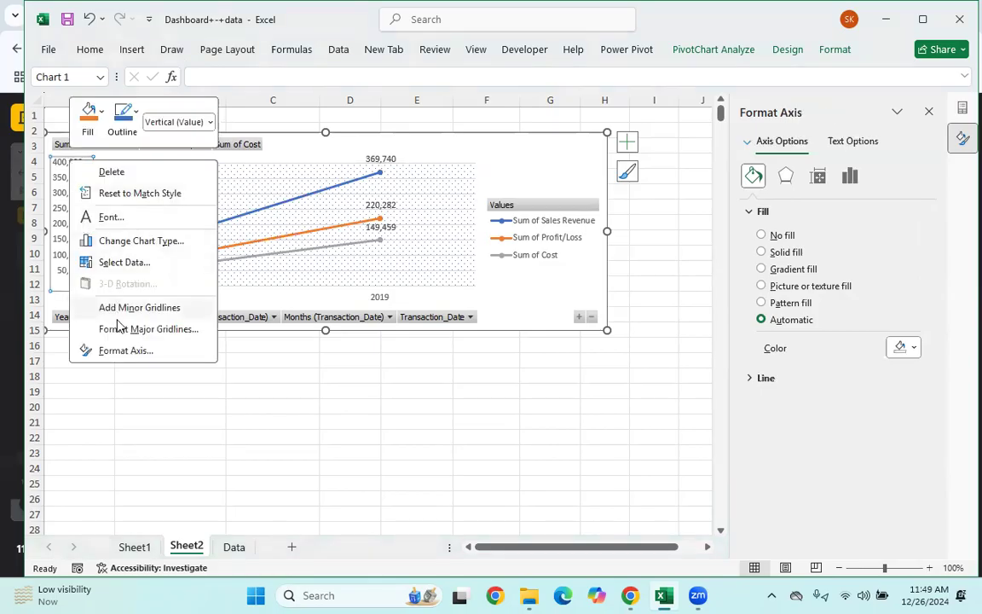
left_click(125, 352)
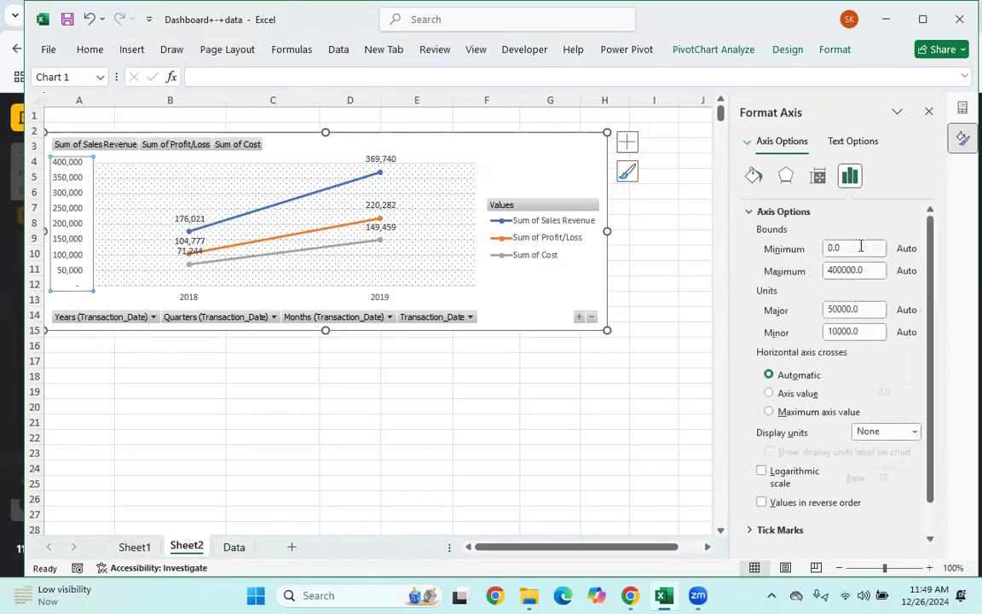
scroll(776, 239, "down", 1)
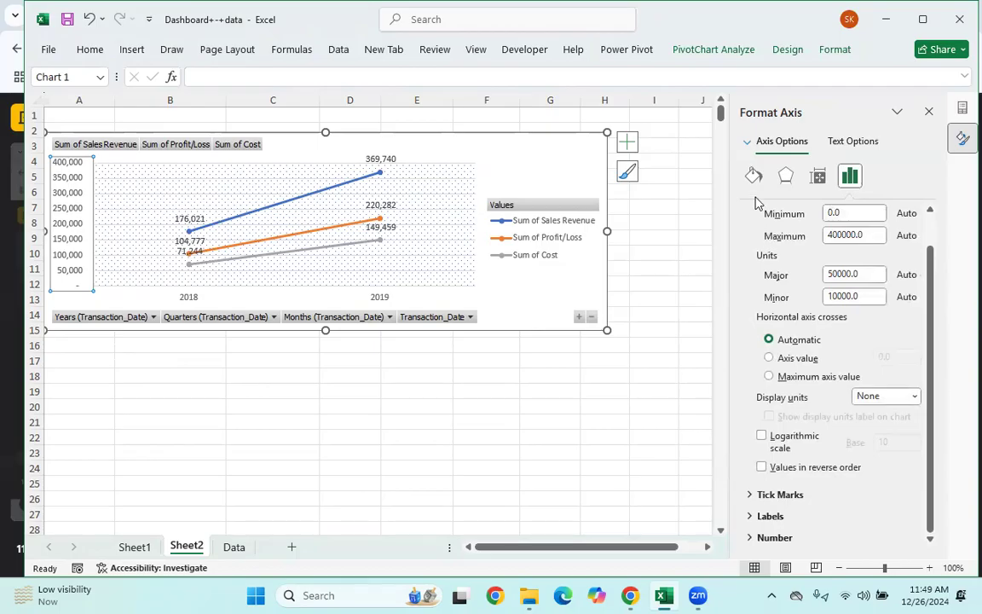
left_click(754, 537)
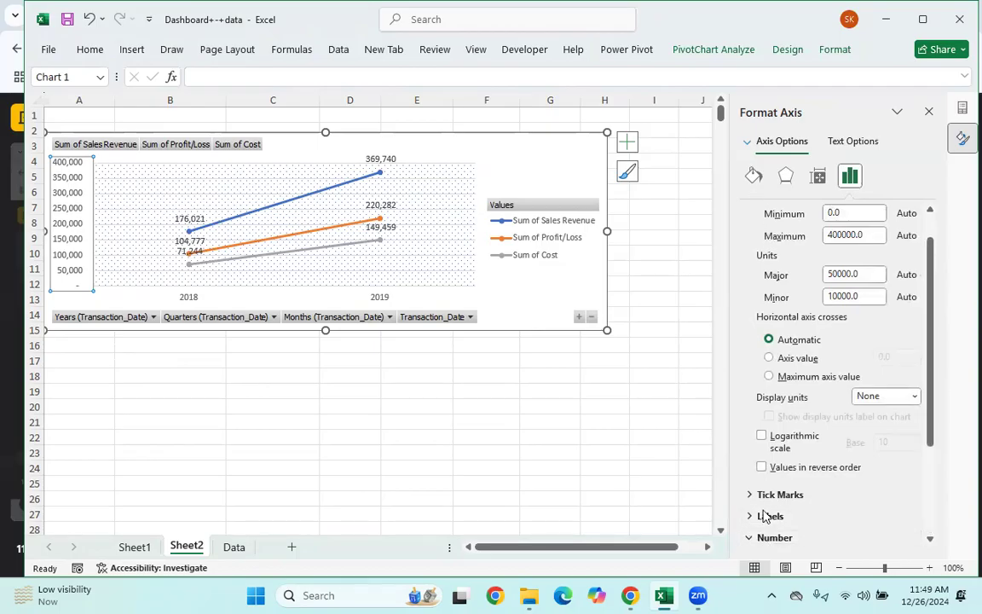
left_click(787, 177)
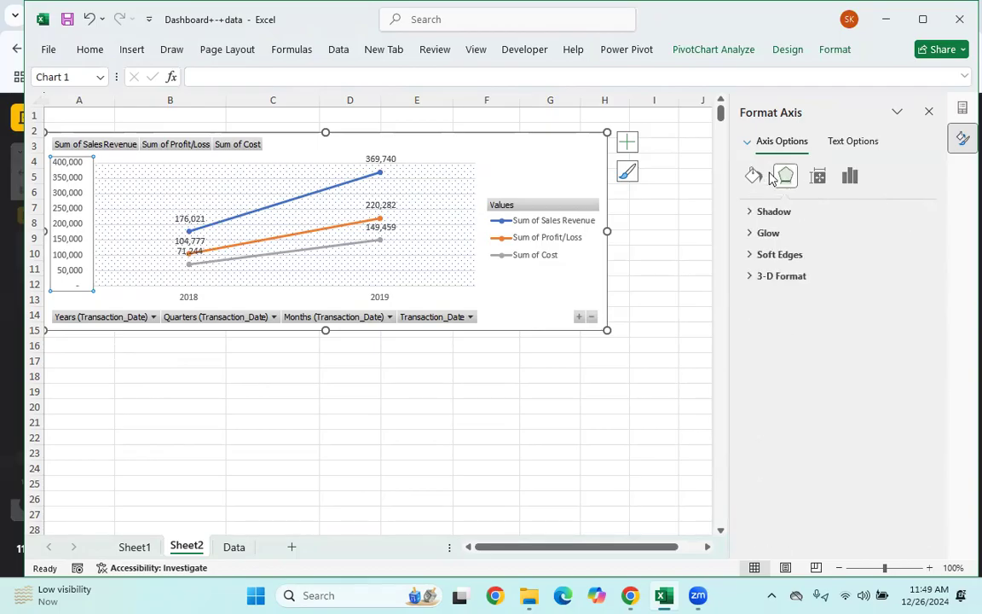
left_click(753, 219)
left_click(753, 218)
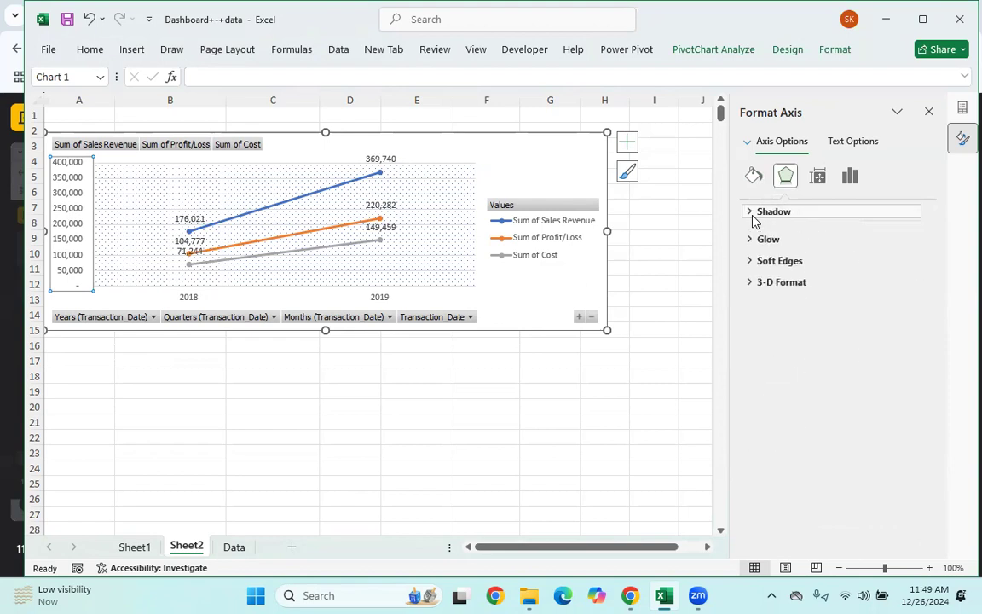
left_click(754, 218)
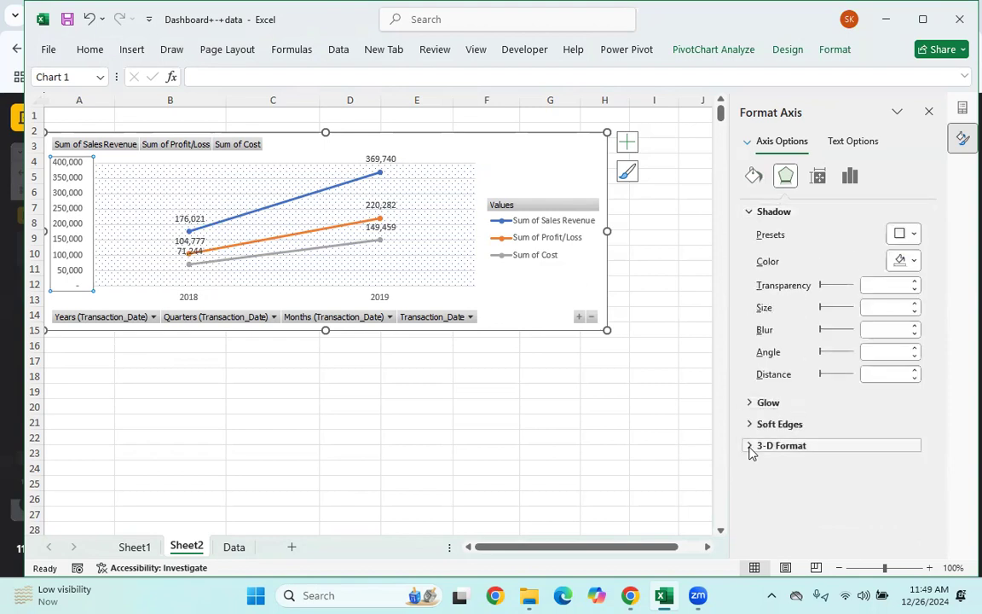
left_click(758, 445)
scroll(835, 470, "down", 3)
scroll(855, 487, "down", 3)
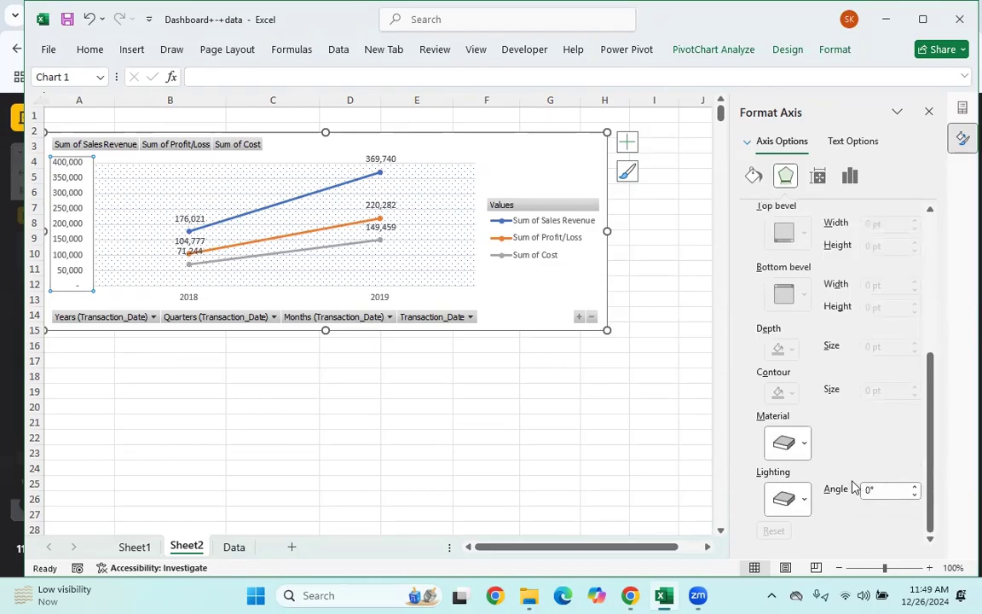
scroll(844, 384, "up", 8)
Give the PivotChart's vertical axis labels a solid orange fill and the axis a solid line
left_click(752, 181)
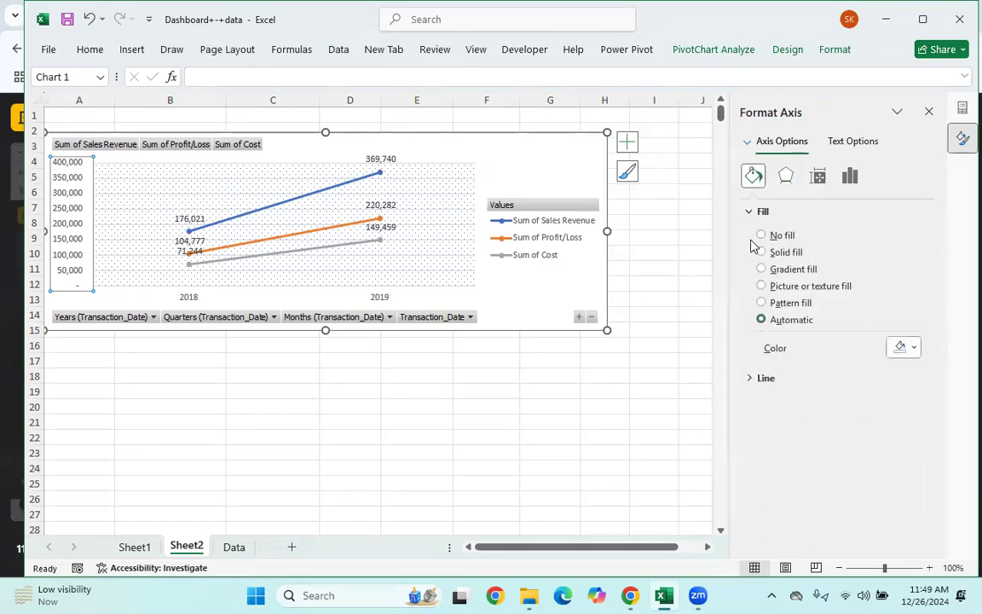
left_click(911, 347)
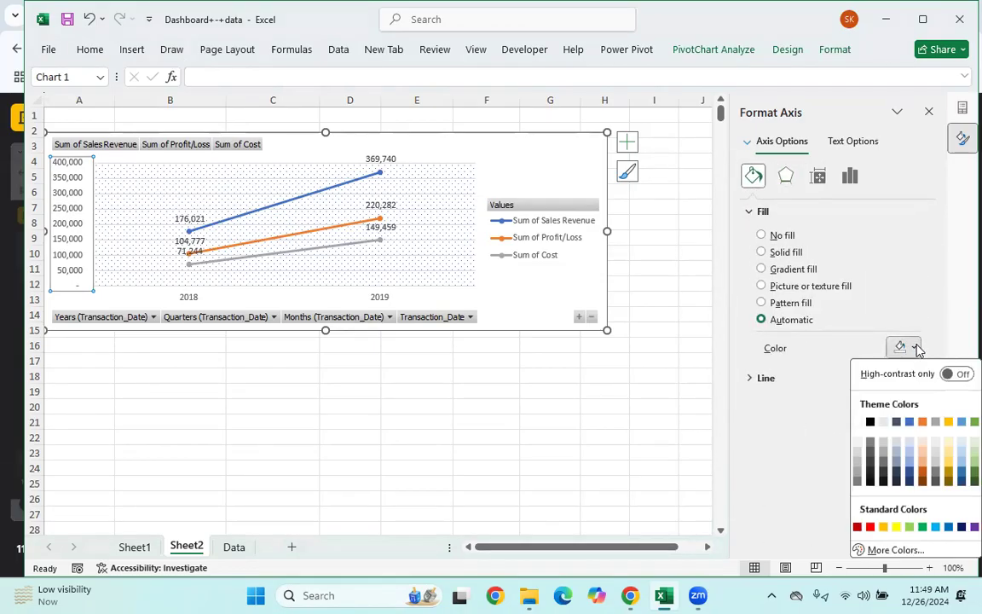
left_click(921, 422)
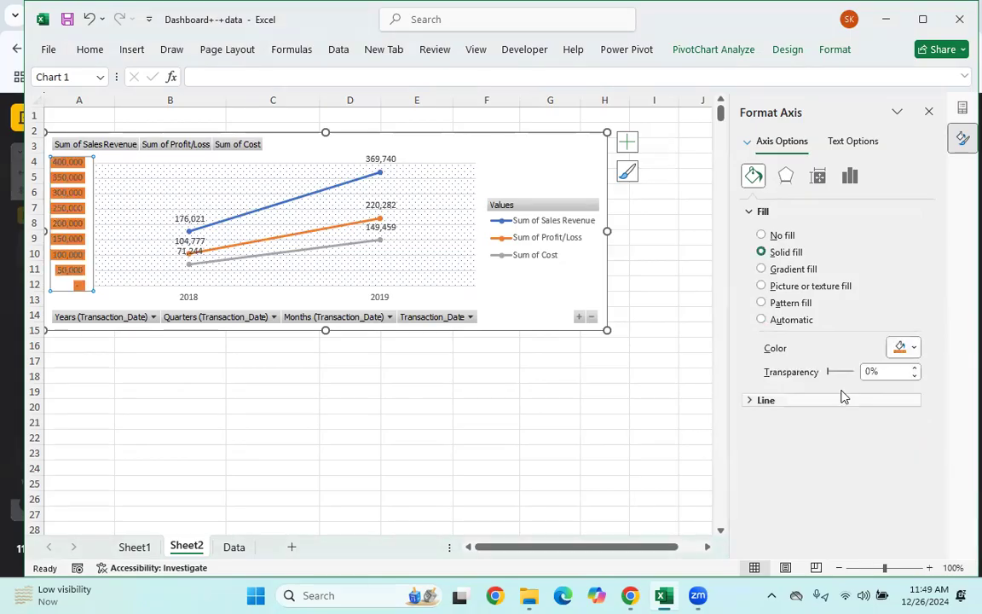
left_click(768, 401)
left_click(778, 332)
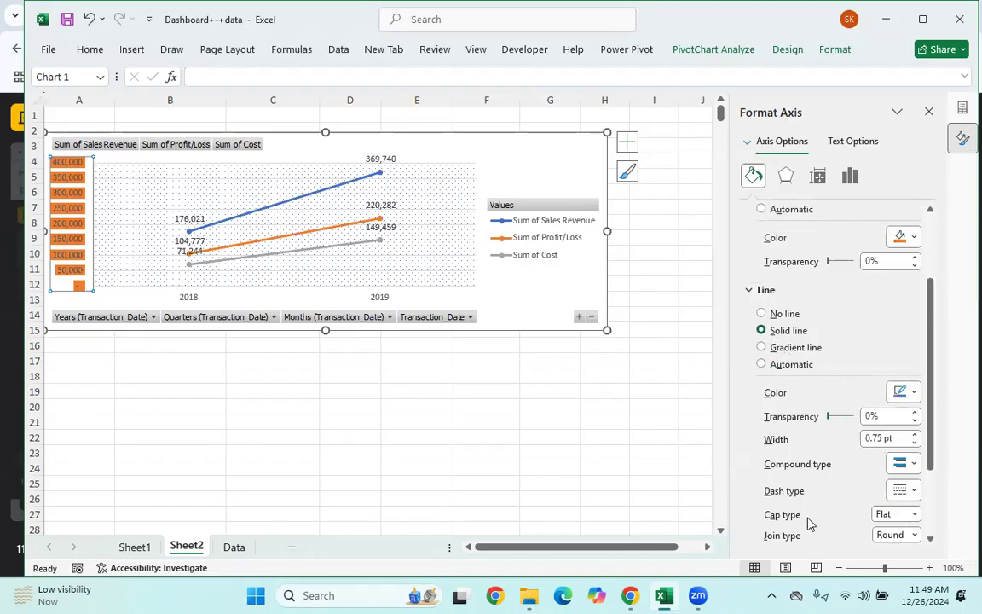
left_click(682, 467)
left_click(299, 436)
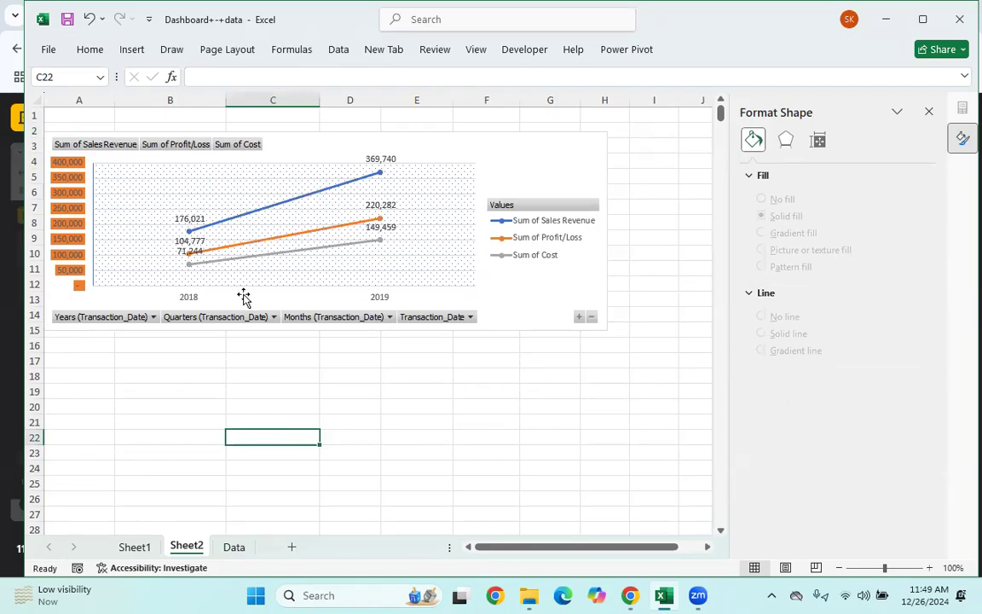
Expand the PivotChart's date axis through quarters and months to individual dates, and try enlarging the chart
left_click(579, 317)
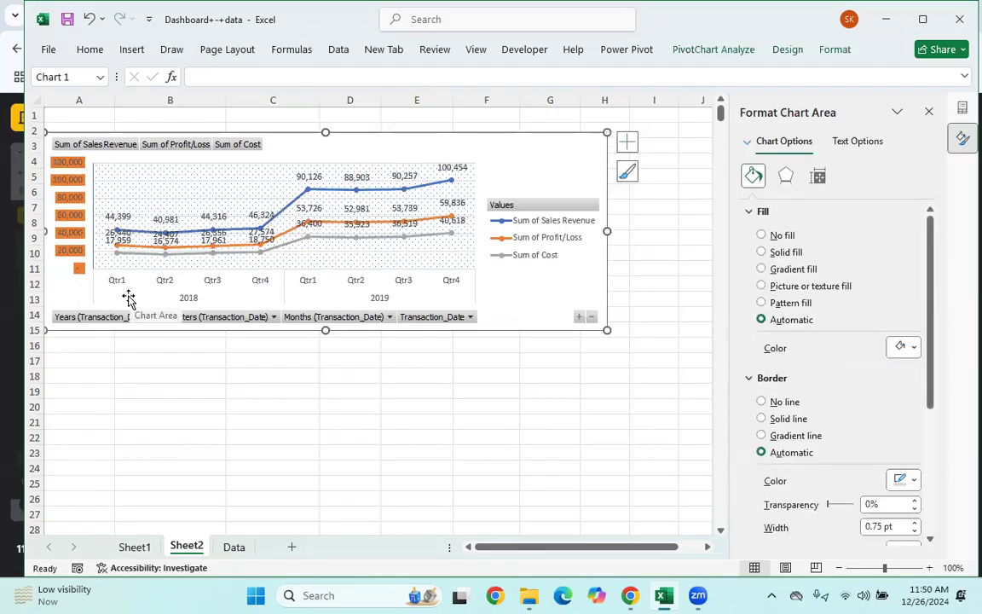
left_click(580, 317)
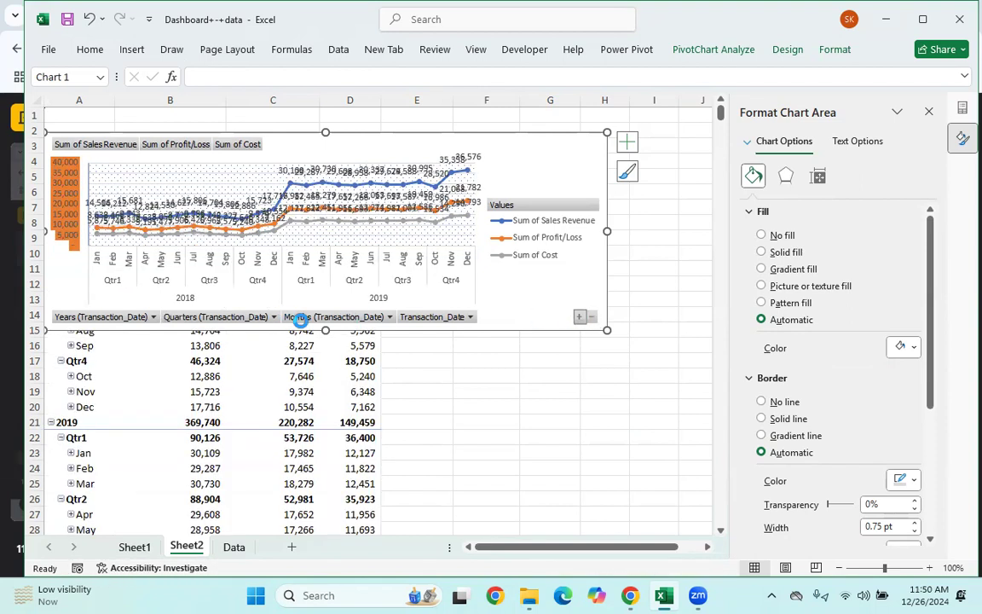
left_click(580, 317)
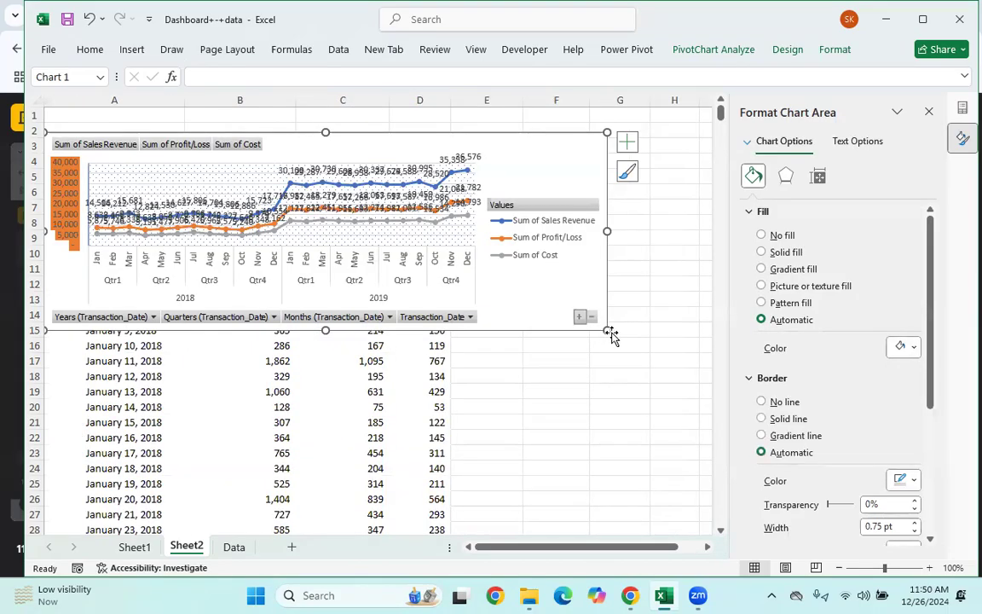
left_click_drag(608, 333, 673, 330)
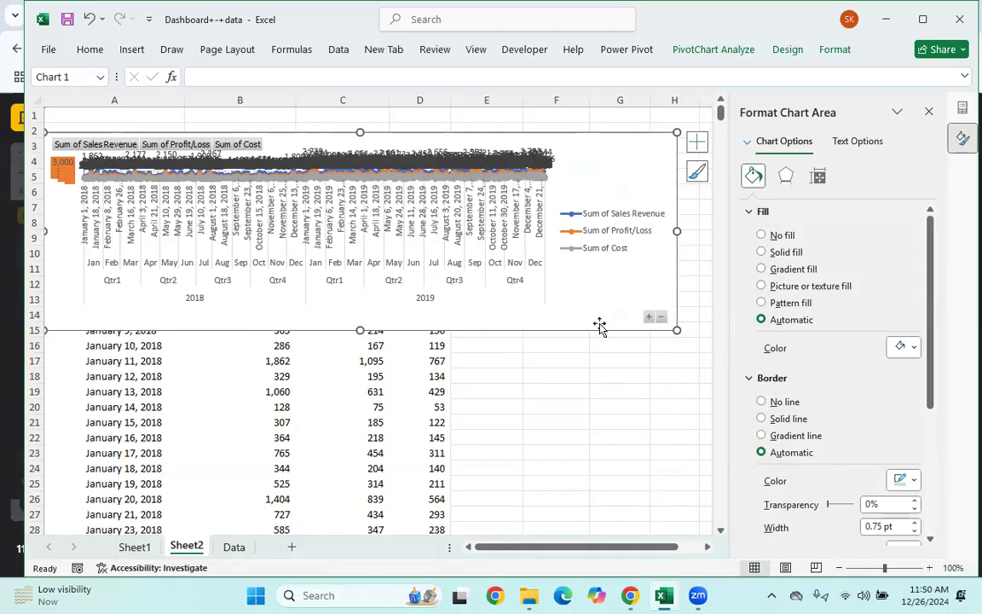
left_click_drag(677, 330, 748, 524)
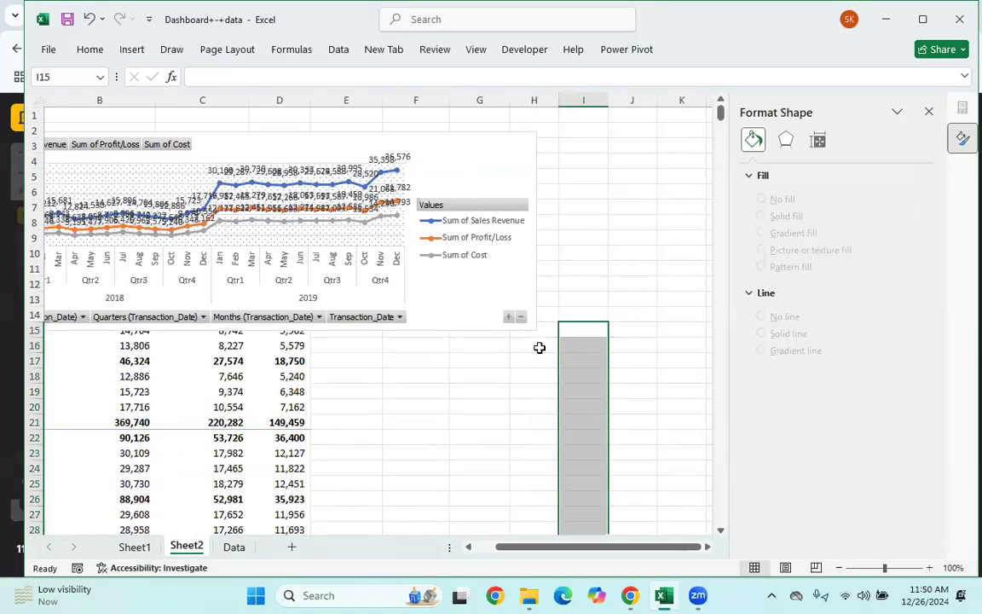
Enlarge the PivotChart to reach about column P and span rows 1 to 27, and close the formatting and field panes
left_click(467, 254)
left_click_drag(537, 329, 895, 518)
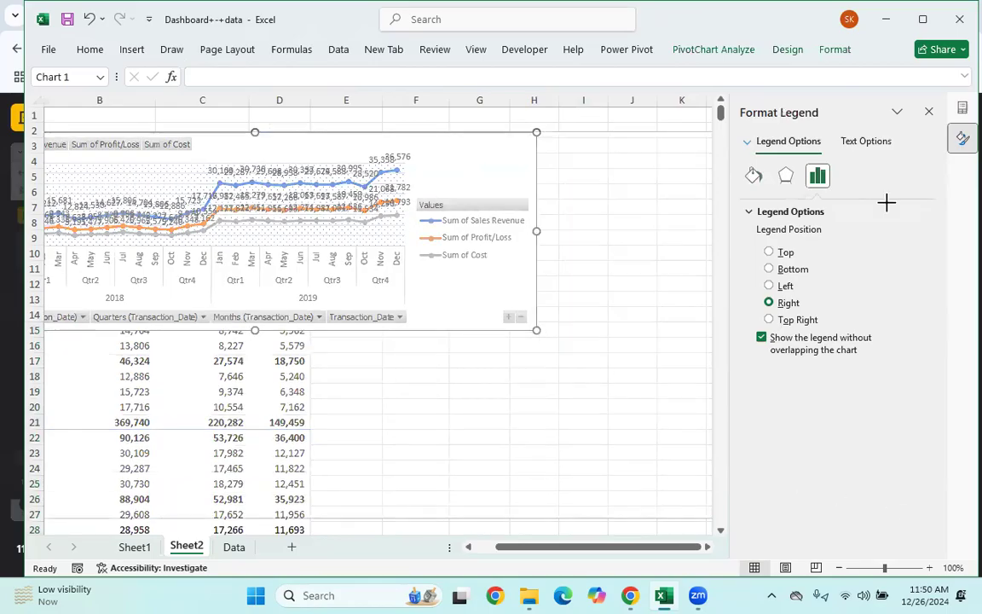
left_click(929, 111)
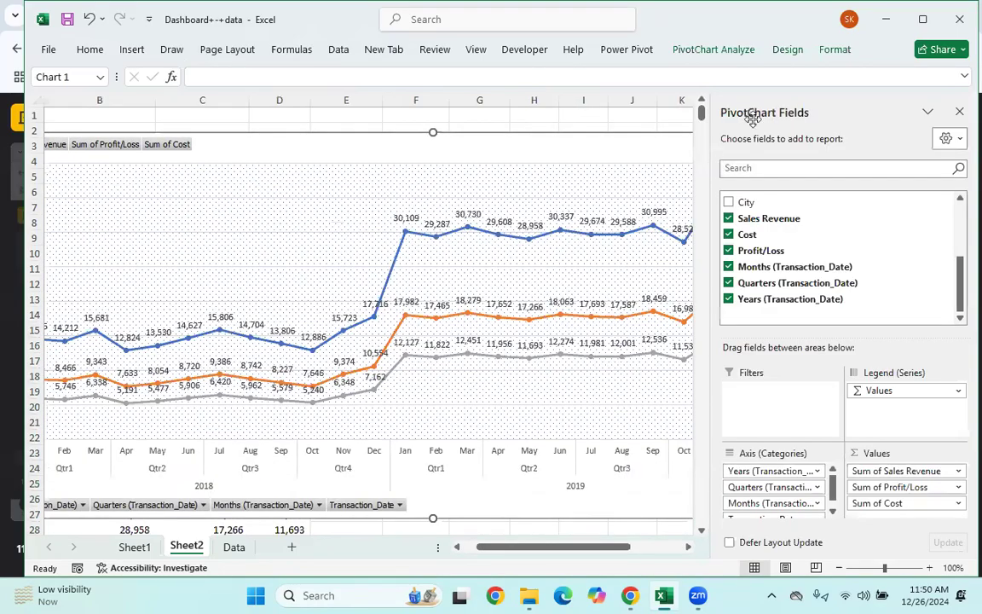
left_click(958, 112)
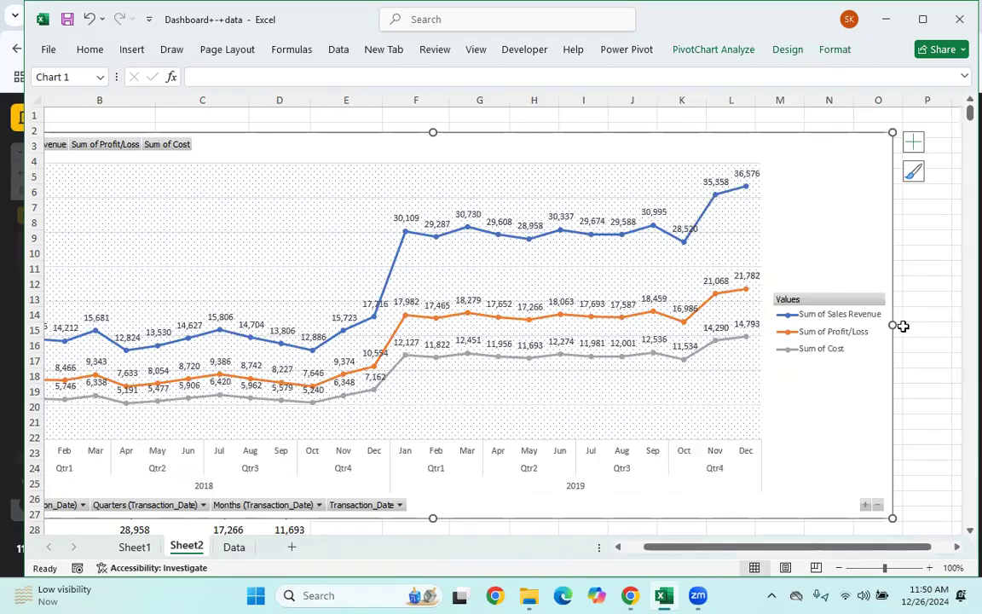
left_click_drag(893, 325, 950, 324)
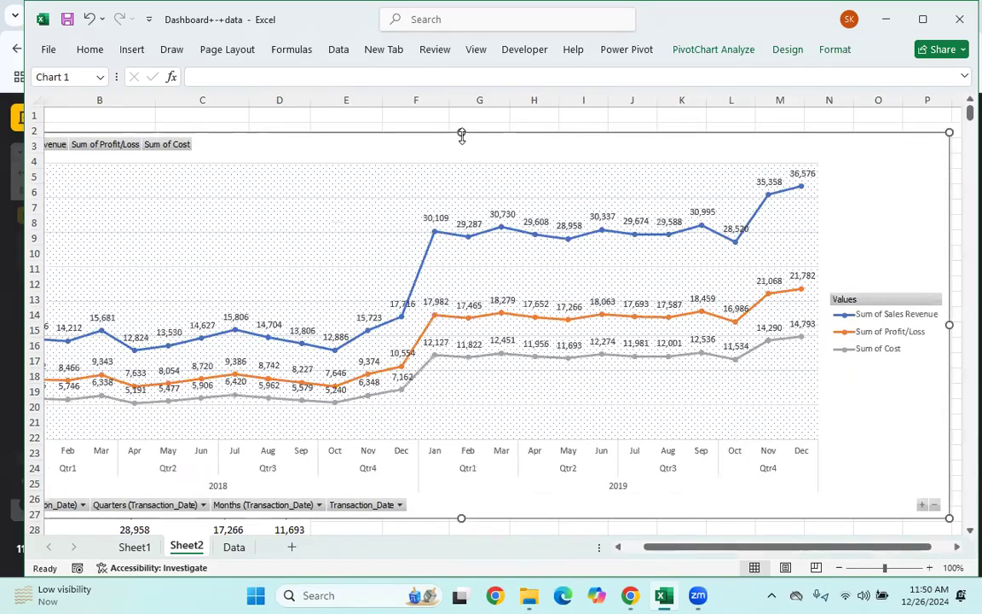
left_click_drag(465, 114, 466, 114)
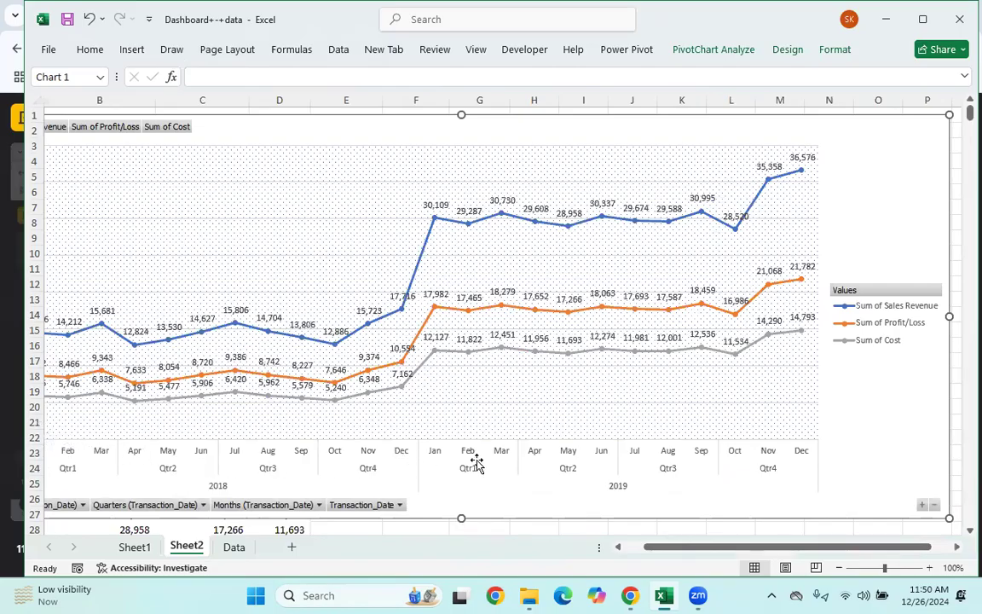
Shrink the PivotChart and reposition it so it ends at about column N and row 23
left_click(462, 169)
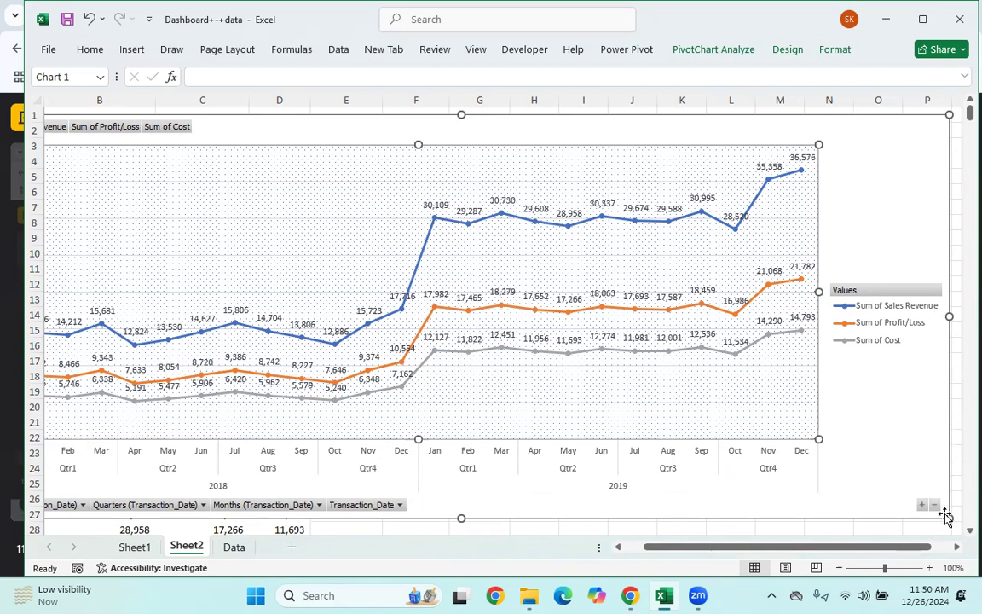
left_click_drag(949, 516, 807, 463)
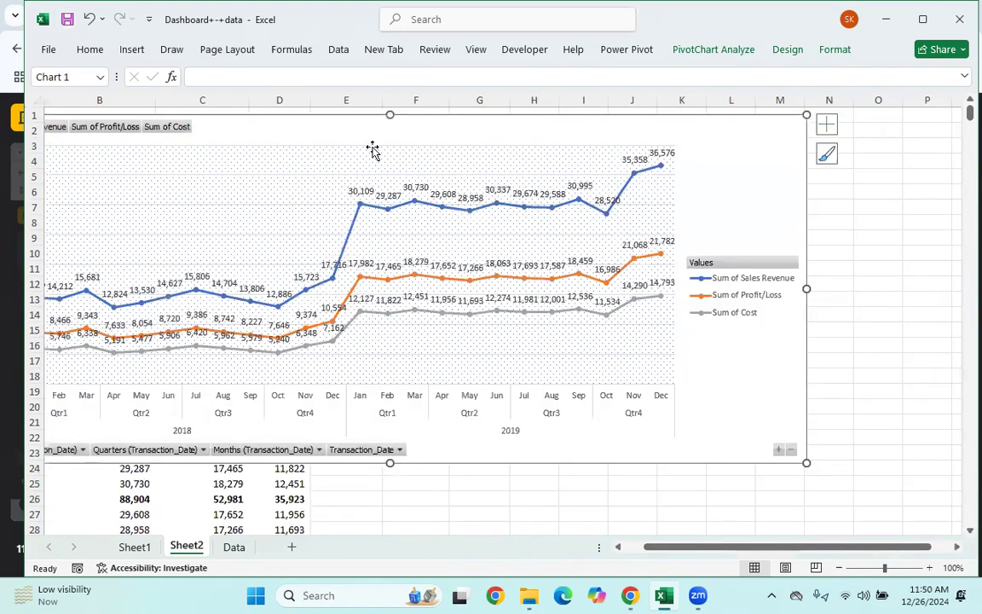
left_click_drag(364, 126, 432, 124)
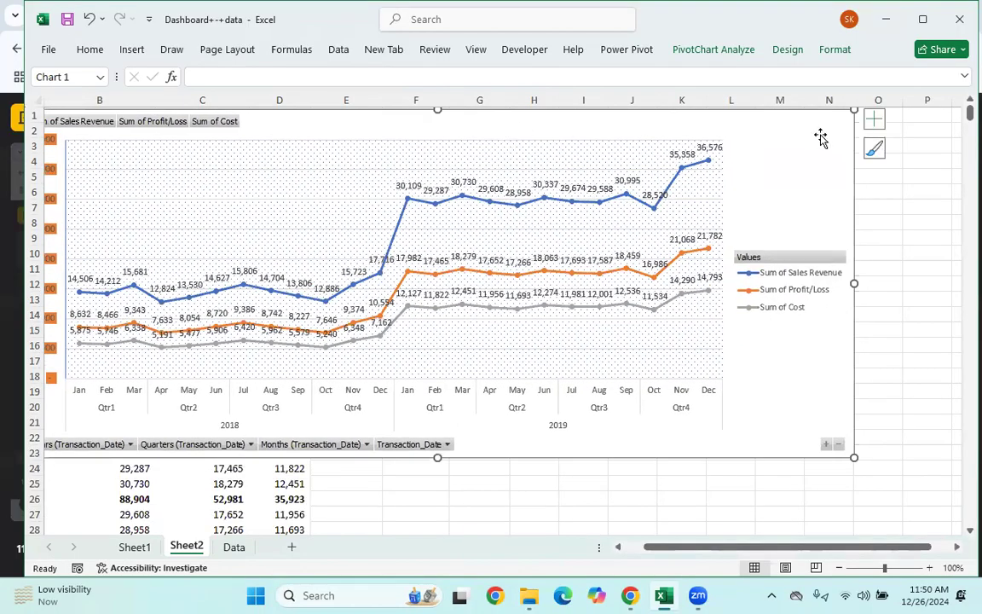
Turn off the PivotChart's data labels
left_click(873, 125)
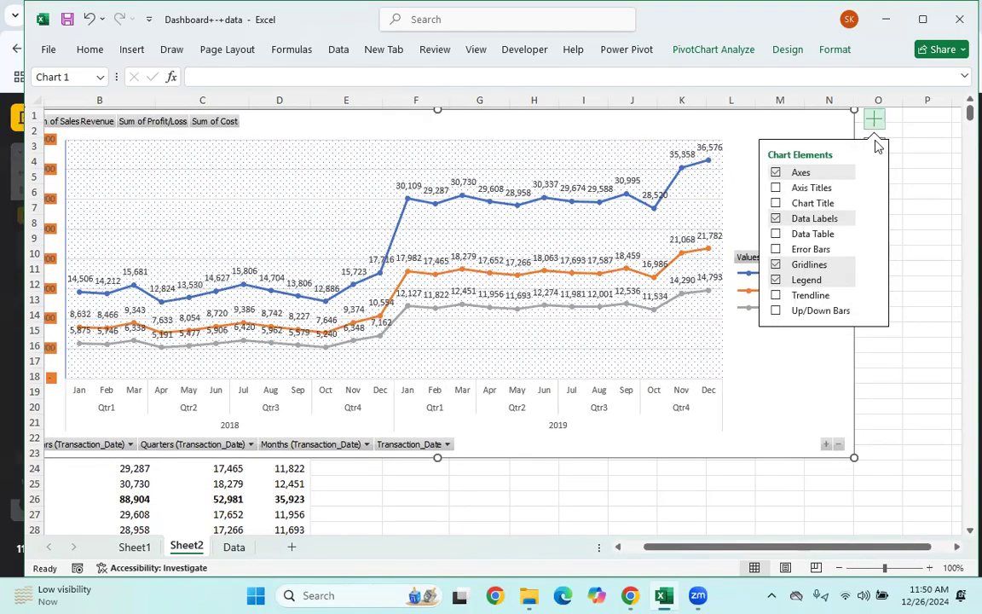
left_click(778, 219)
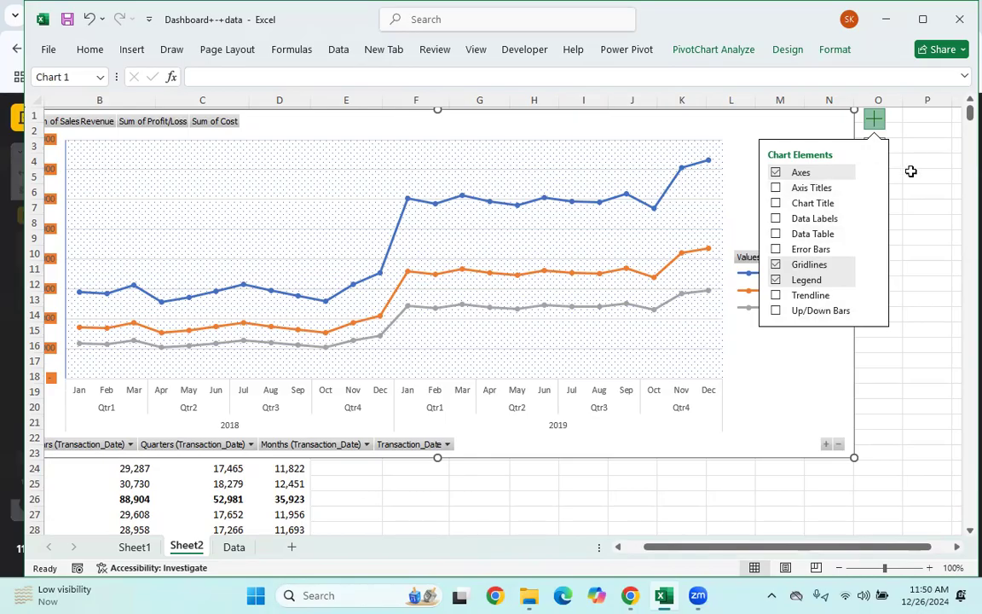
left_click(909, 171)
Expand the PivotChart's axis to individual dates, and collapse it back to the year level
left_click(827, 444)
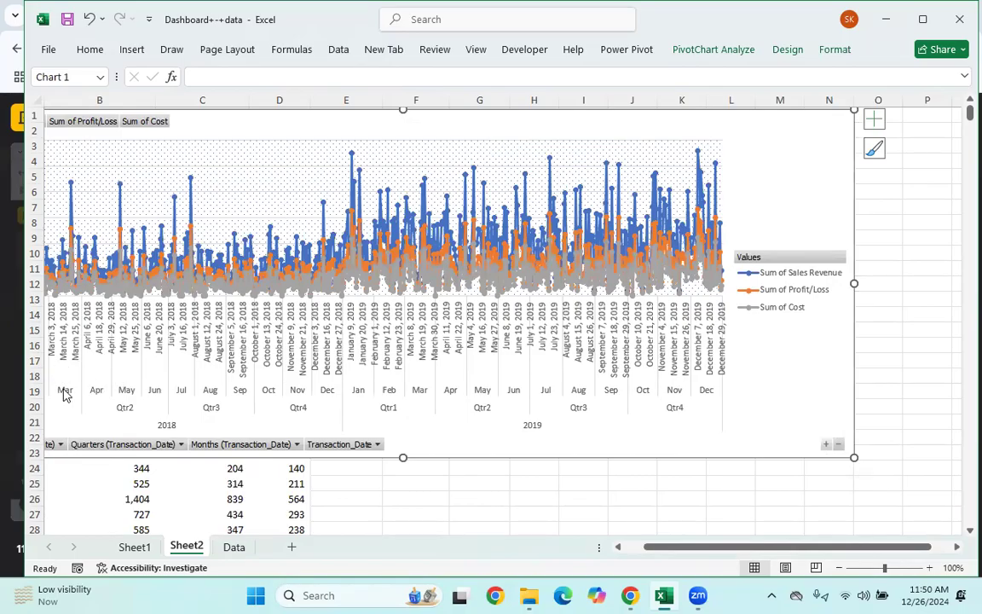
left_click(839, 445)
left_click(838, 447)
left_click(840, 448)
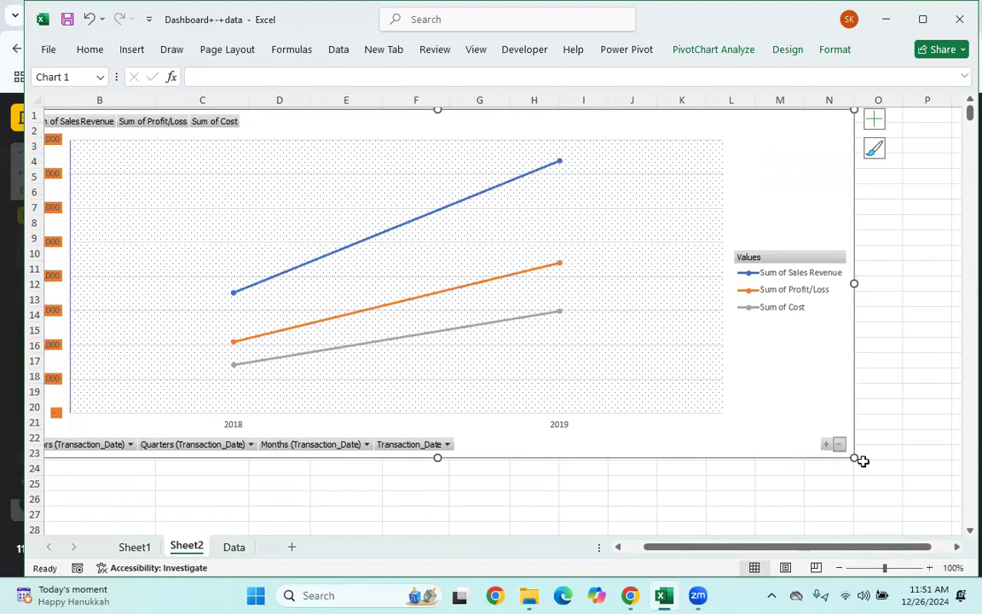
Enlarge the PivotChart again so it extends to about column P and below row 28
left_click_drag(854, 459, 951, 533)
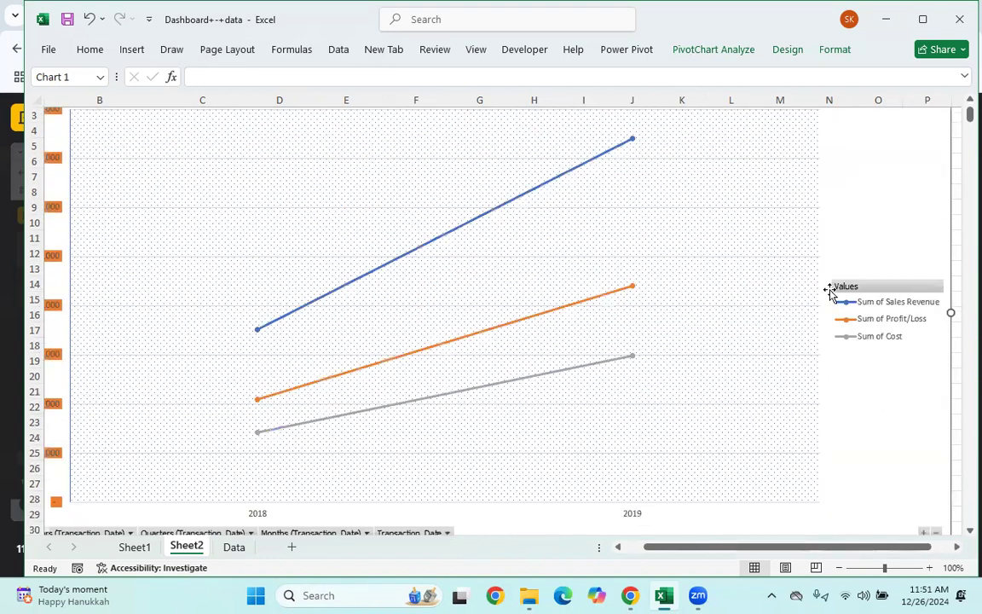
scroll(580, 244, "up", 1)
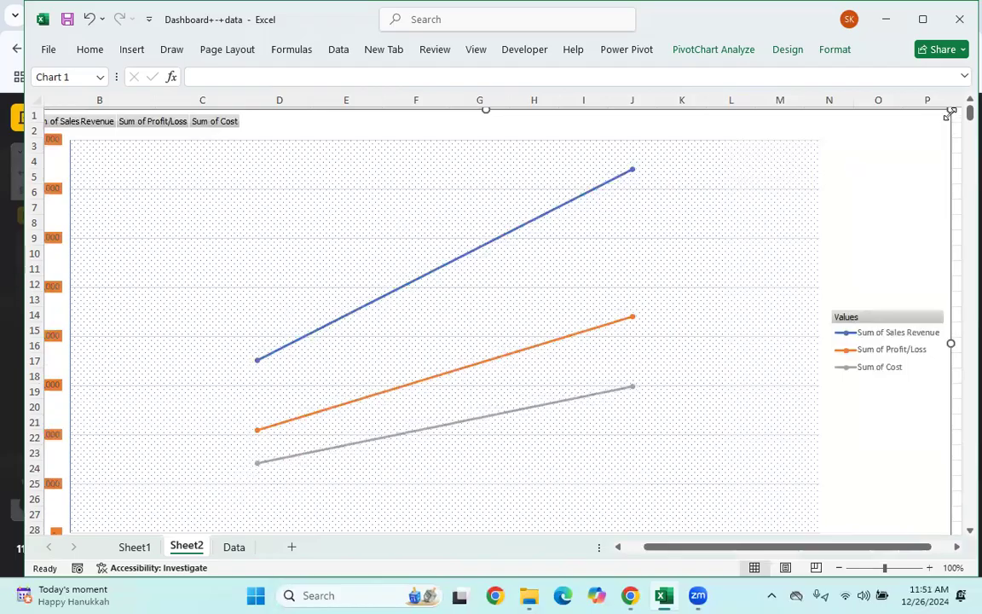
left_click_drag(949, 112, 914, 127)
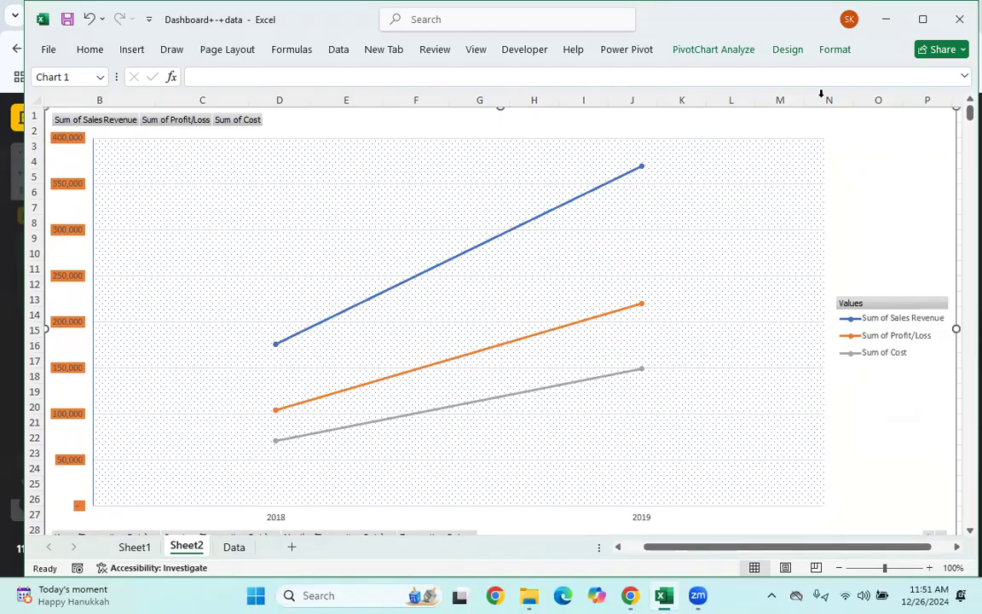
Close the Dashboard+-+data workbook
left_click(960, 18)
left_click(545, 410)
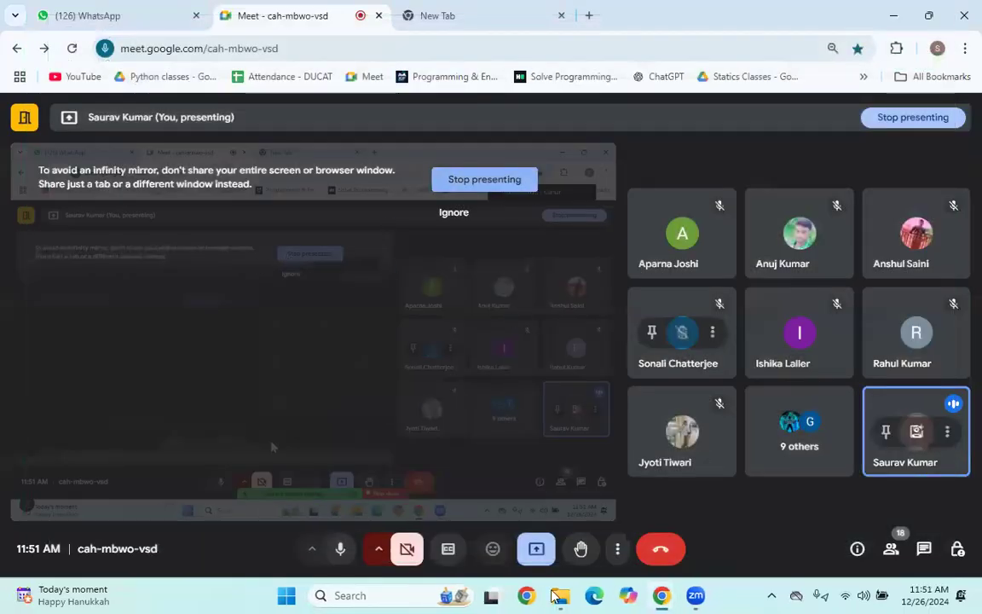
Switch to the Excel_Study Material folder in File Explorer and open the AdventureWorks_traditional_style_data workbook
mouse_move(556, 596)
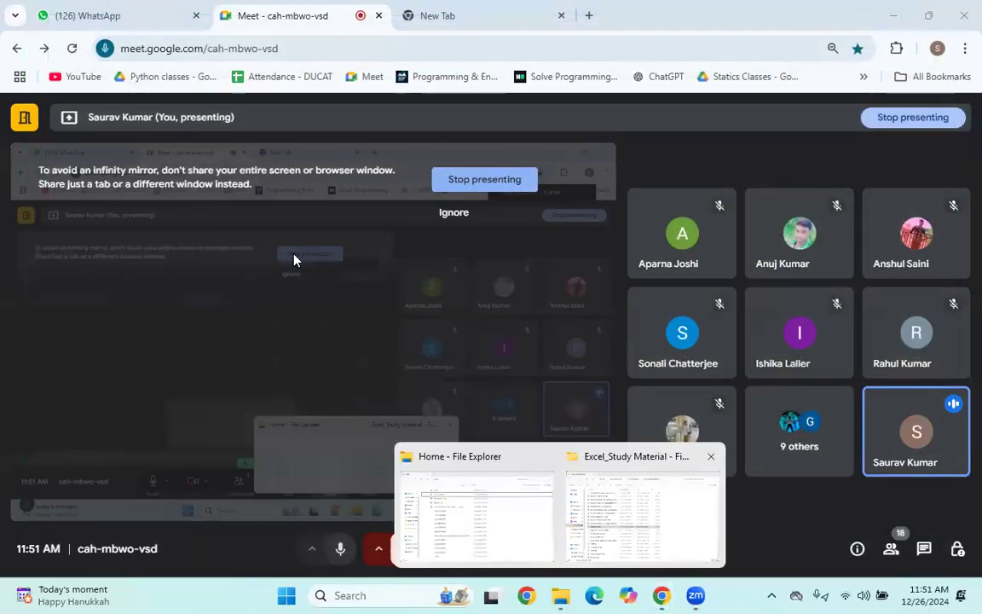
scroll(332, 286, "up", 15)
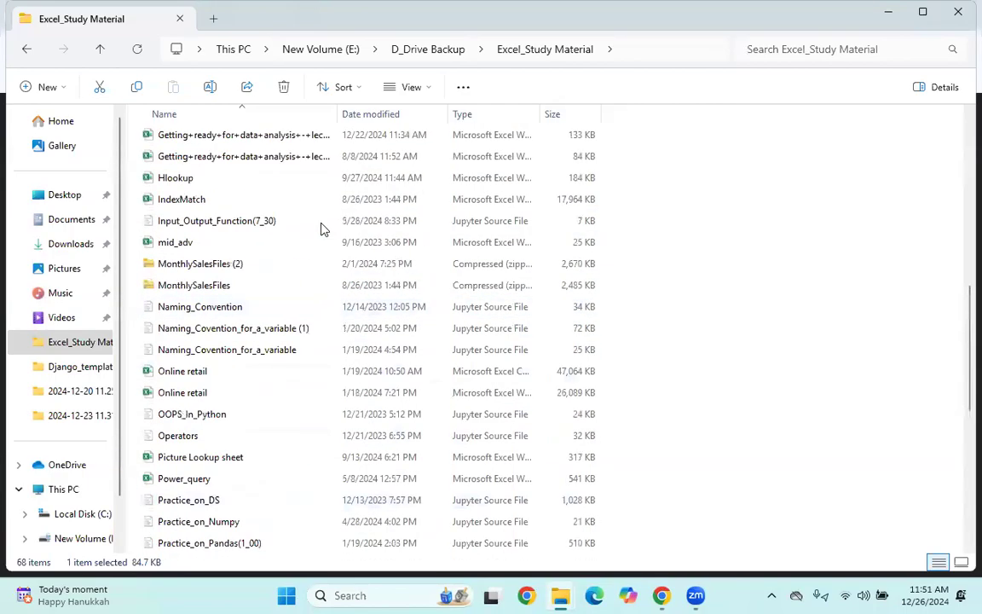
left_click(313, 227)
double_click(317, 245)
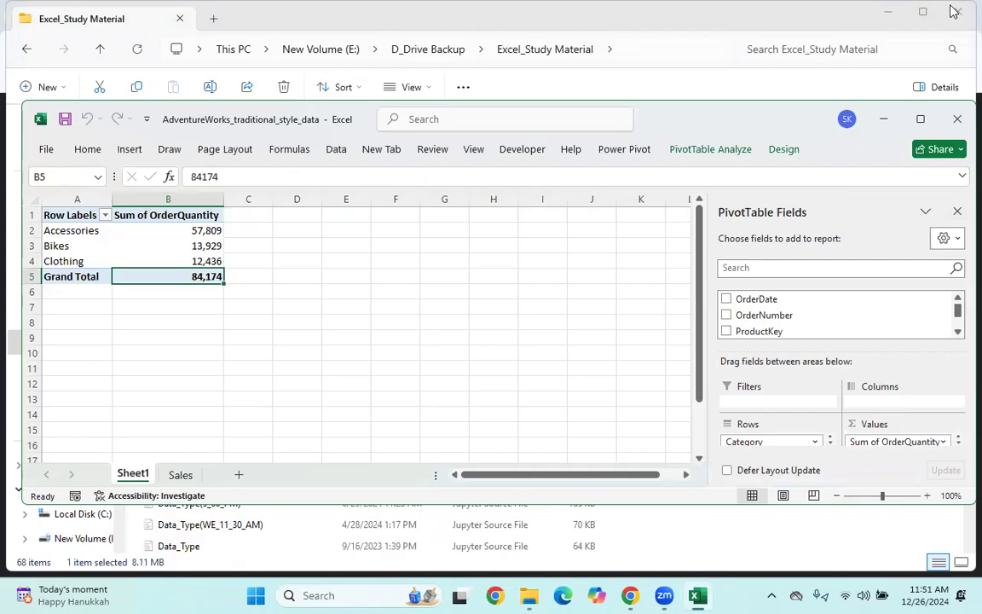
Open the AdventureWorks_db_style_RawData_new workbook from the Excel_Study Material folder and maximize its window
double_click(824, 14)
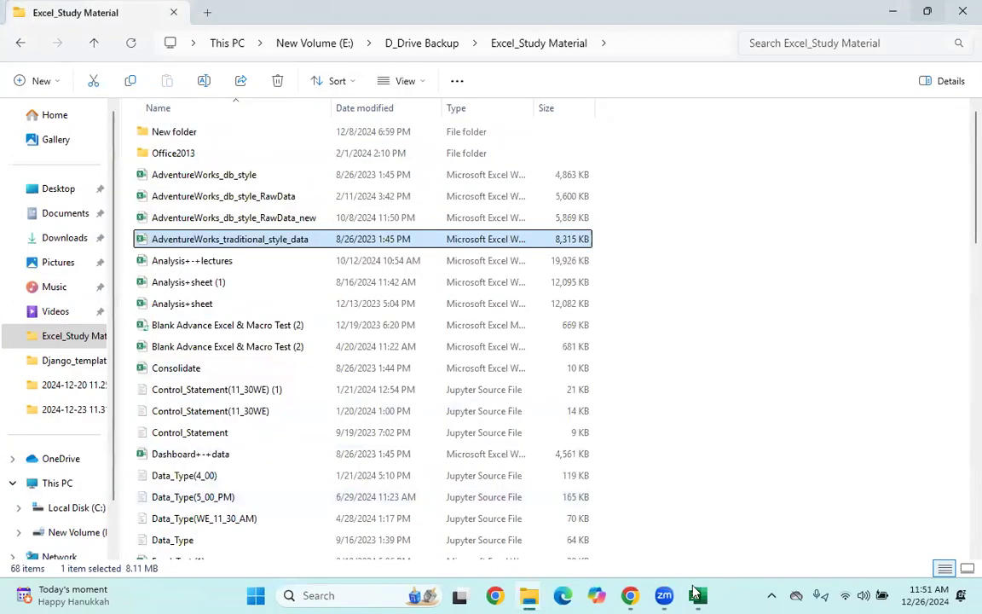
key("alt+Tab")
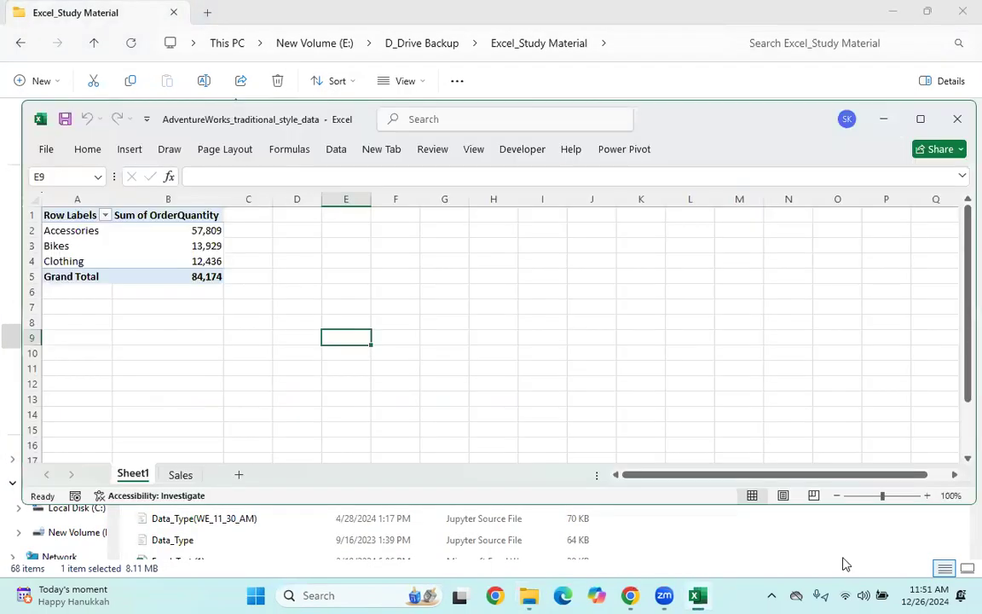
left_click(697, 595)
double_click(247, 219)
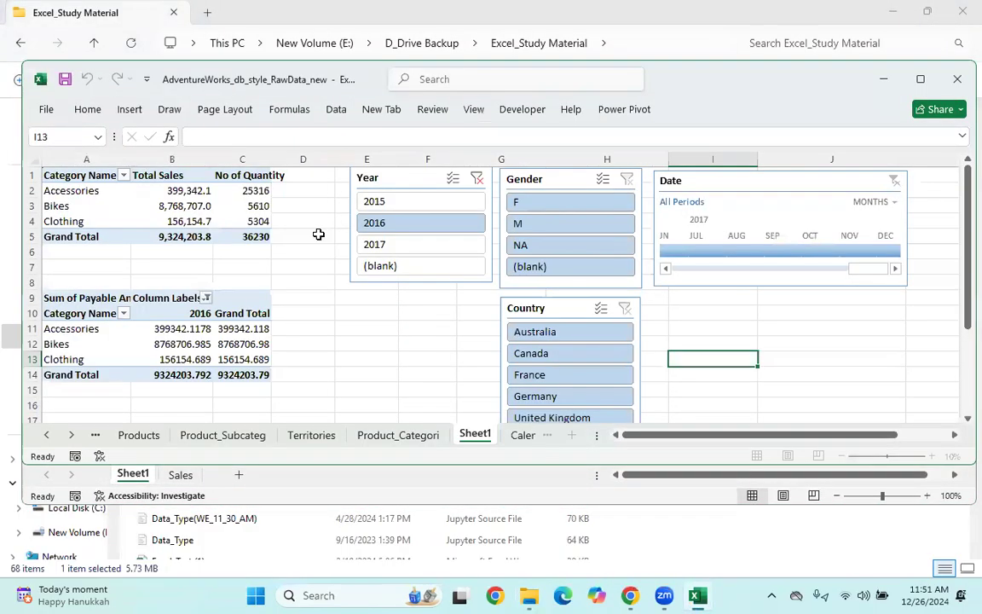
left_click(314, 222)
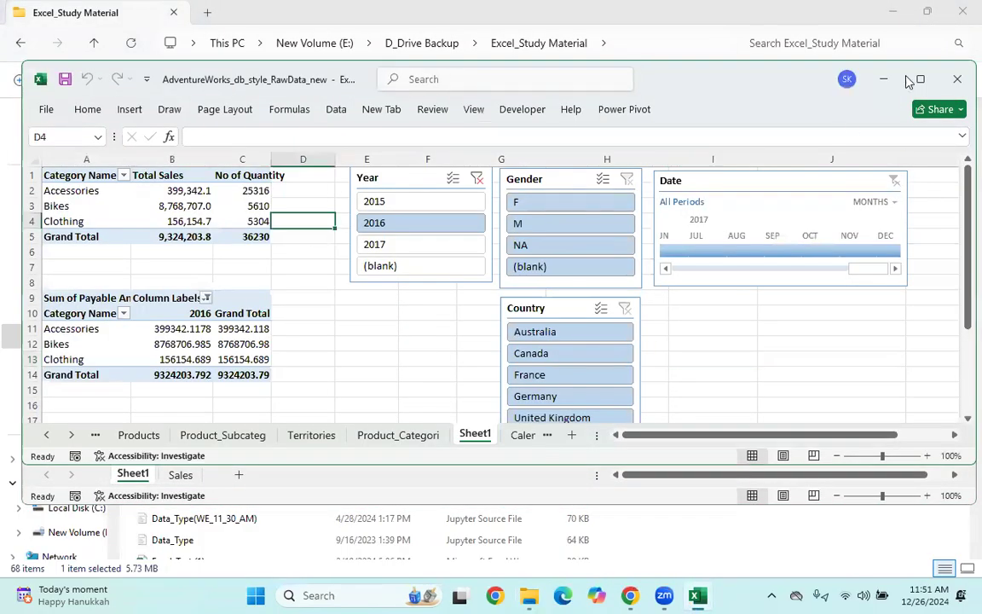
left_click(920, 79)
Examine the tables on the Sales, Customers, Products, Product_Subcateg, Territories and Product_Categori sheets, and the sheets after them
left_click(26, 549)
left_click(27, 549)
left_click(111, 549)
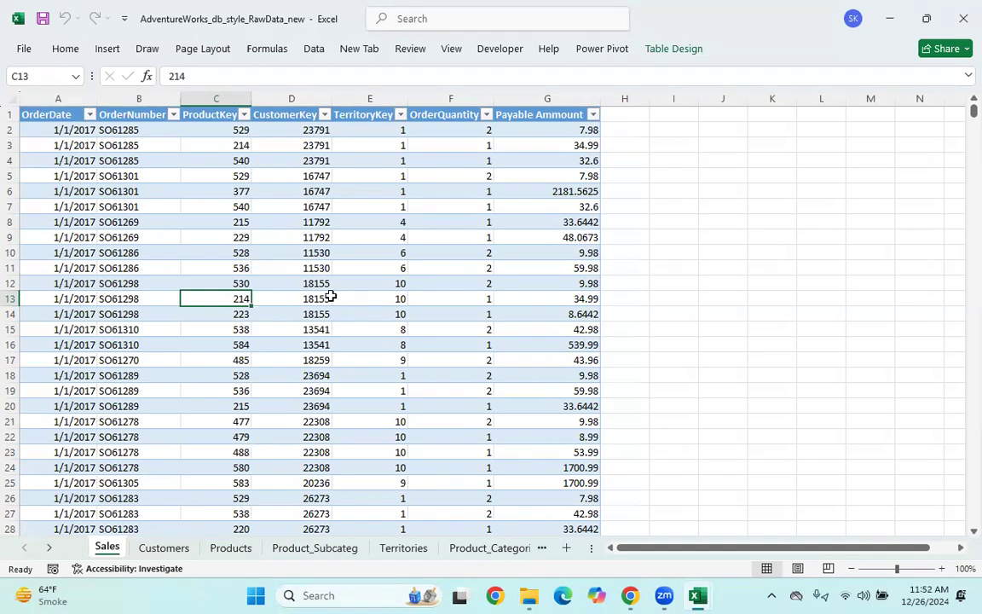
left_click(163, 548)
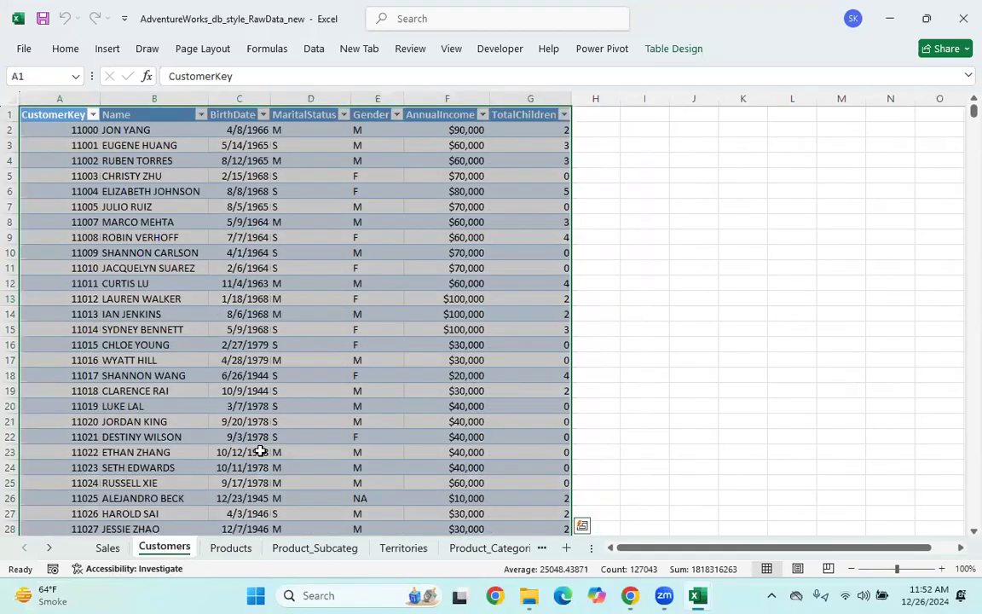
left_click(223, 552)
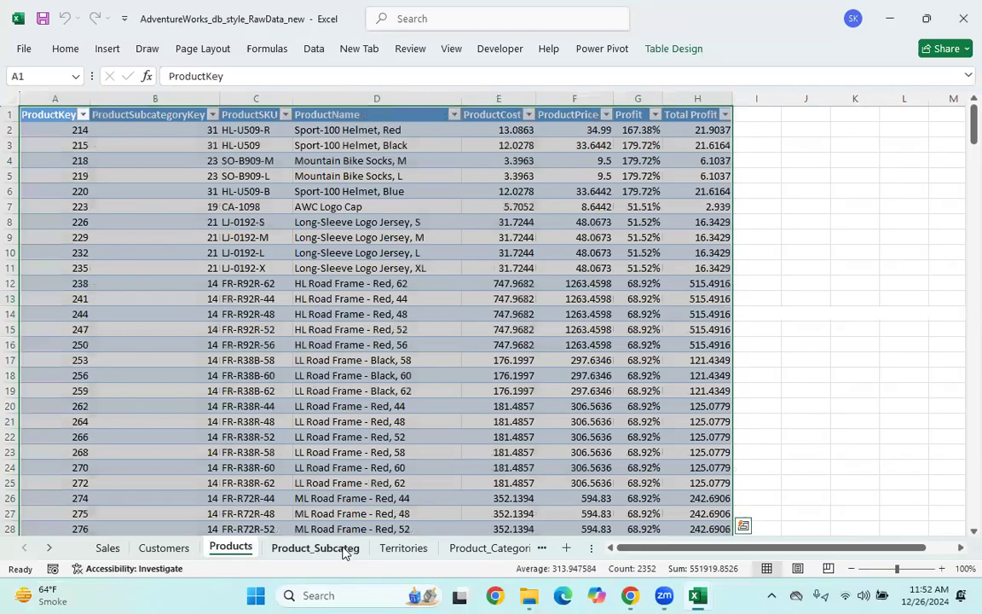
left_click(337, 550)
left_click(401, 550)
left_click(491, 550)
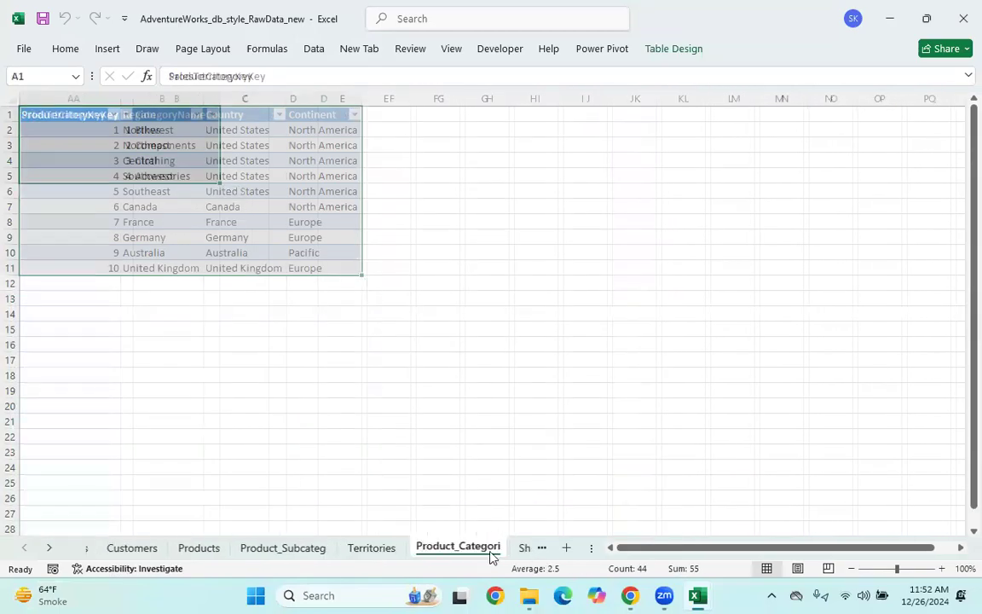
left_click(523, 550)
left_click(519, 549)
Return to the Sales sheet and examine the values in its ProductKey and CustomerKey columns
left_click(24, 547)
left_click(23, 548)
left_click(23, 548)
left_click(106, 547)
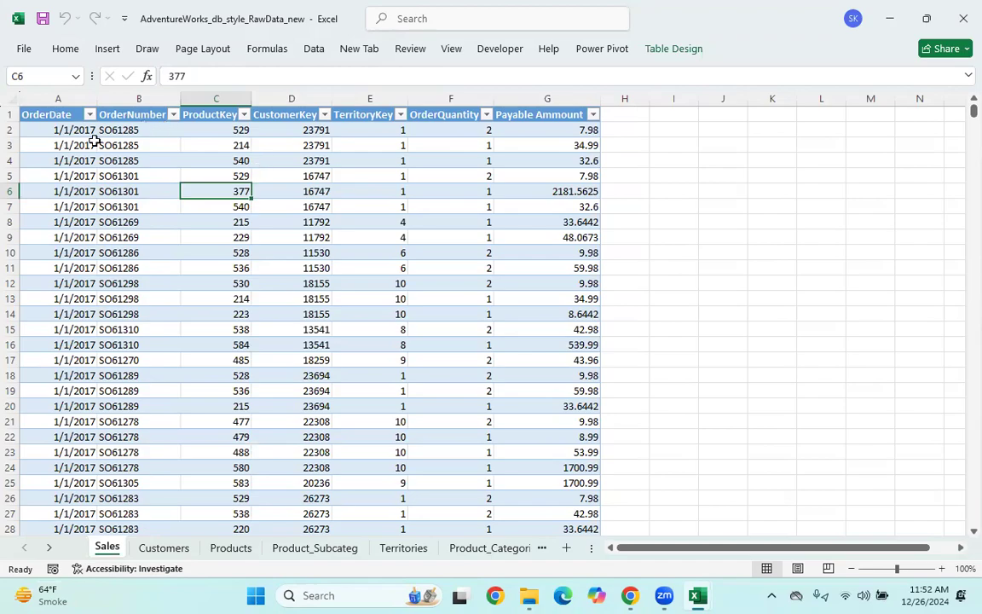
left_click(191, 141)
left_click_drag(195, 129, 203, 406)
left_click_drag(290, 145, 271, 406)
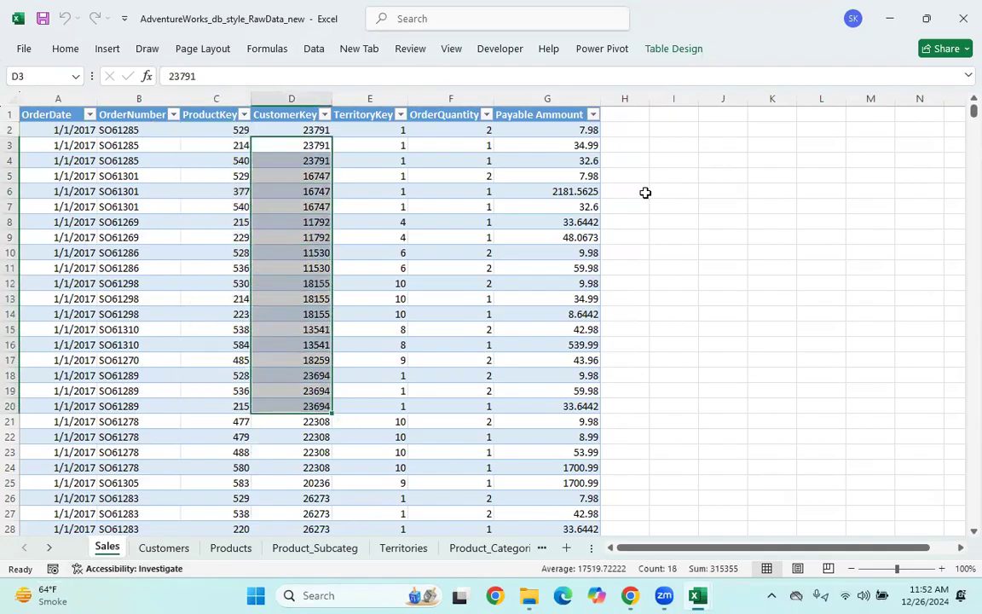